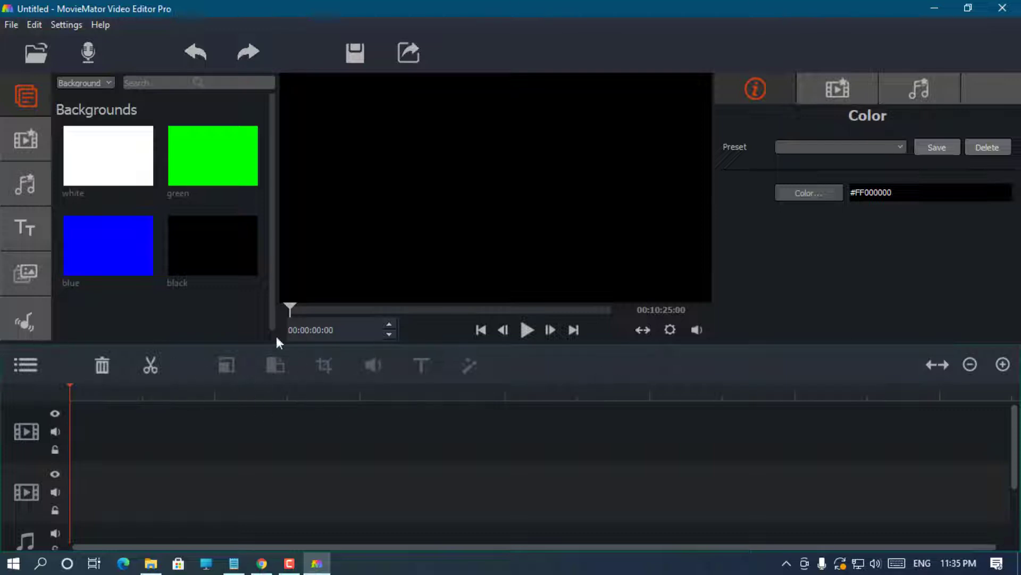
Step: Look through the library's video filter, audio filter, text, sticker and background collections
{"action": "left_click", "coordinate": [20, 144]}
{"action": "left_click", "coordinate": [20, 193]}
{"action": "left_click", "coordinate": [22, 228]}
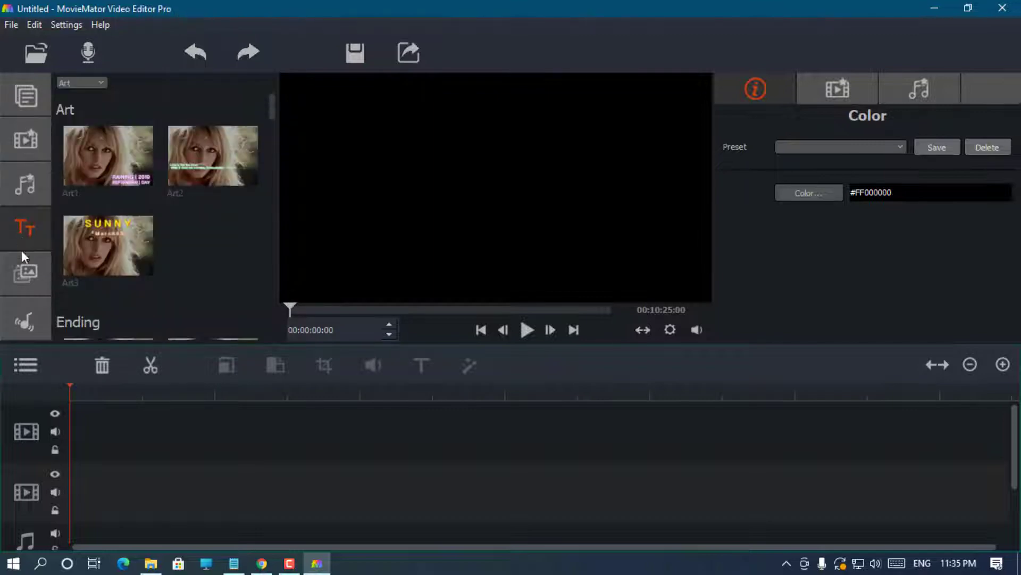
{"action": "left_click", "coordinate": [22, 269]}
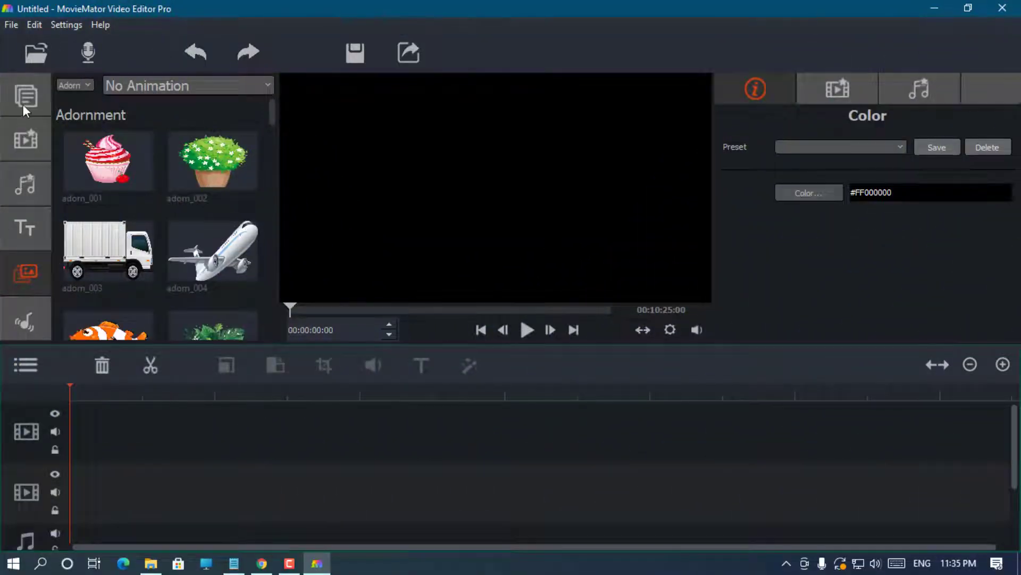
{"action": "left_click", "coordinate": [23, 101]}
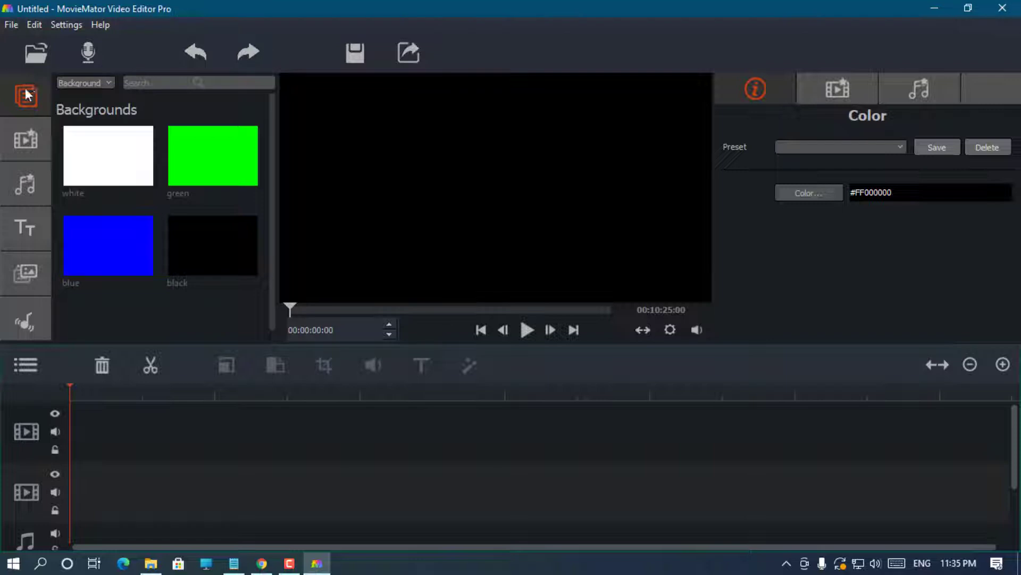
{"action": "left_click", "coordinate": [100, 84]}
{"action": "left_click", "coordinate": [99, 83]}
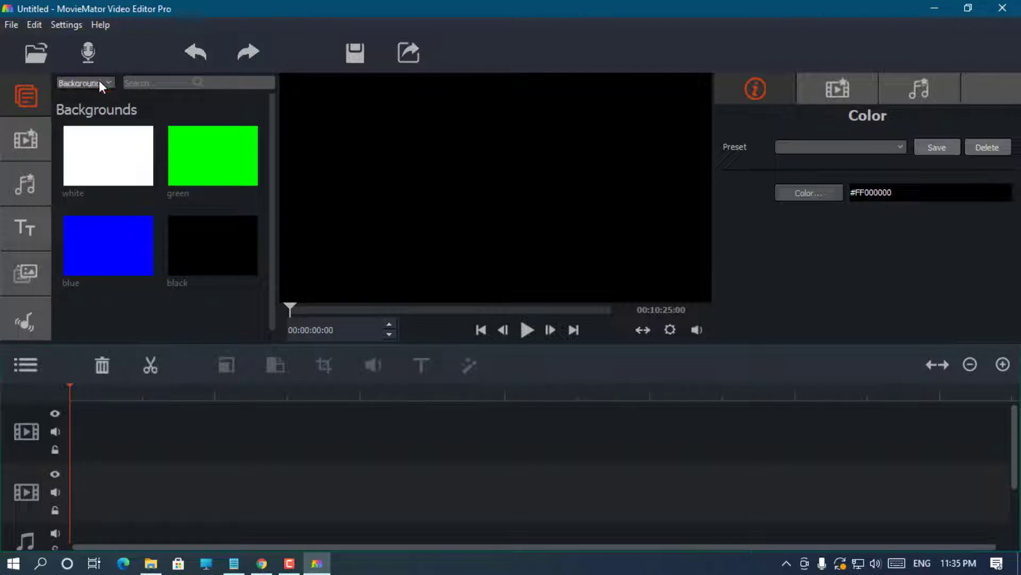
{"action": "left_click", "coordinate": [17, 136]}
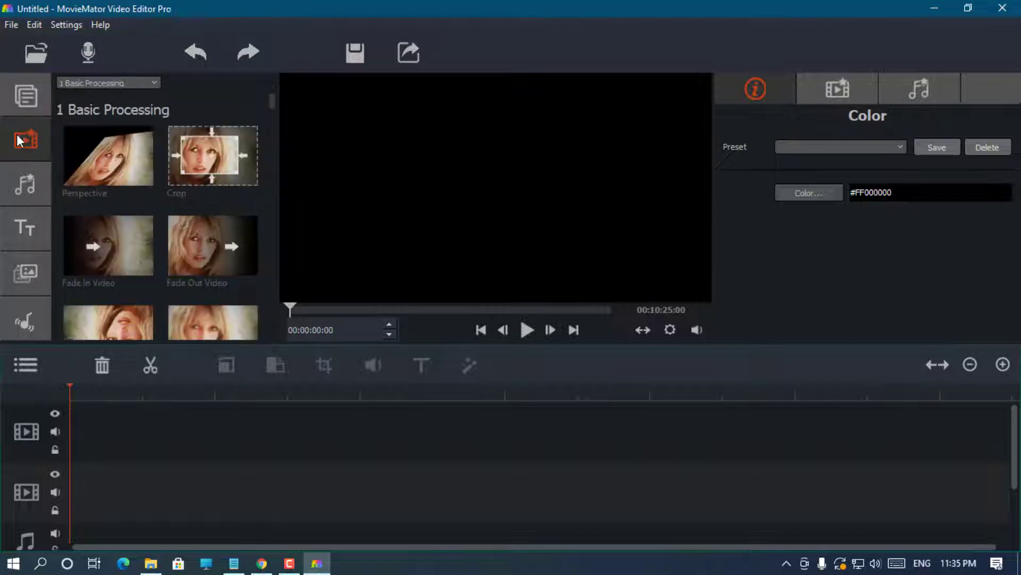
{"action": "left_click", "coordinate": [26, 95]}
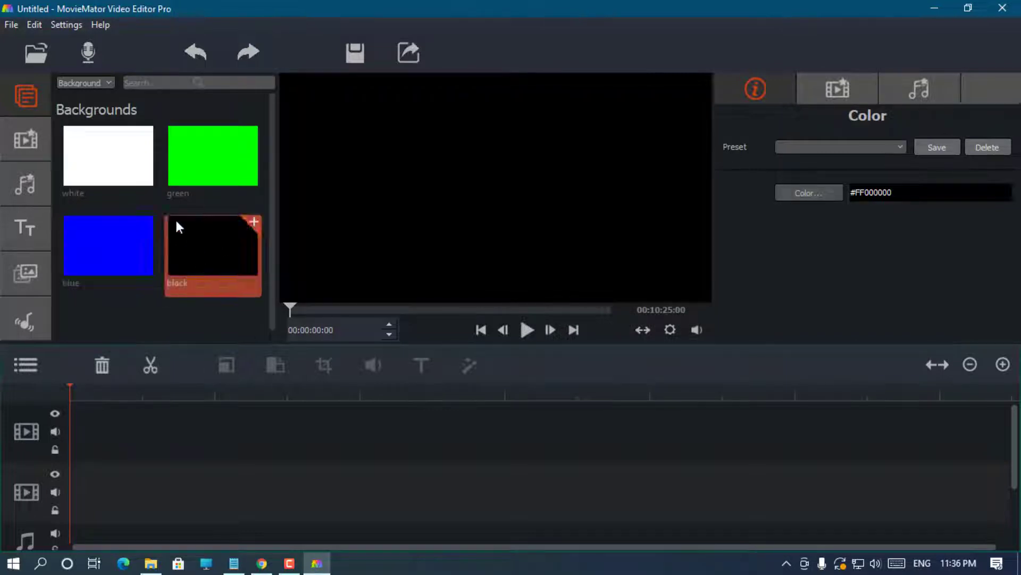
Step: Import the files video (2), video (8) and video (9) from the Downloads folder into the media library
{"action": "left_click", "coordinate": [30, 51]}
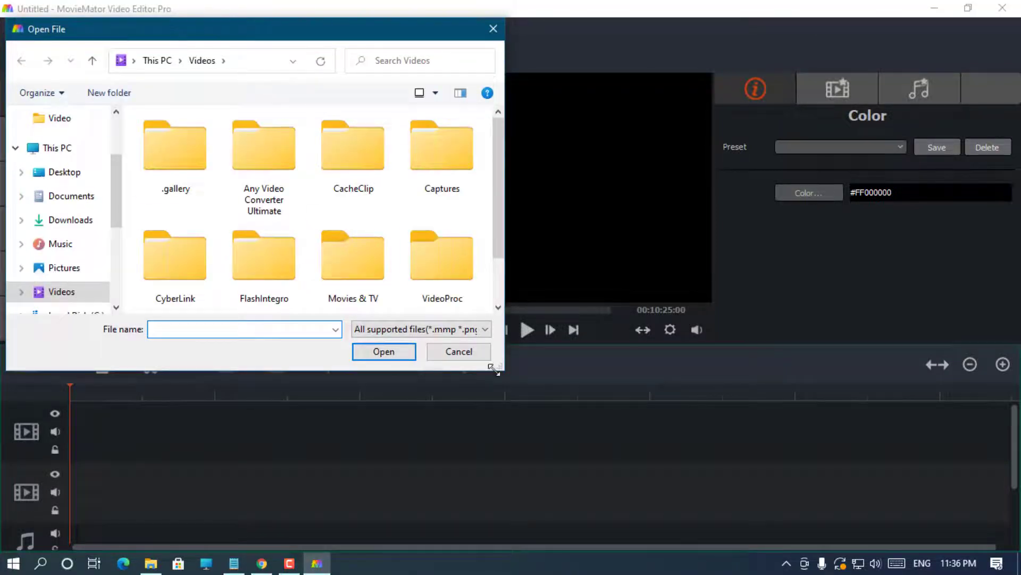
{"action": "left_click_drag", "start_coordinate": [503, 370], "coordinate": [641, 460]}
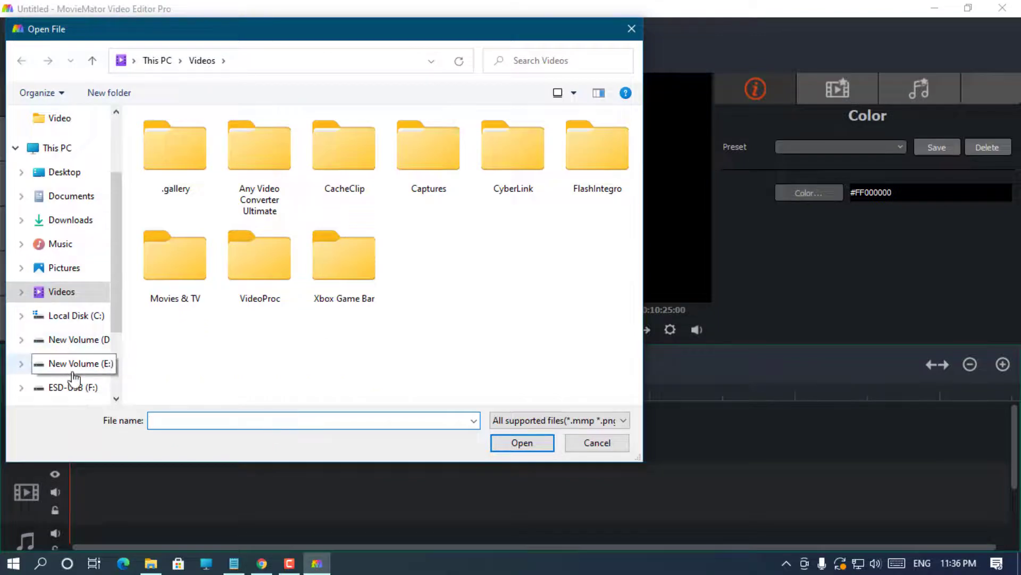
{"action": "left_click", "coordinate": [61, 227]}
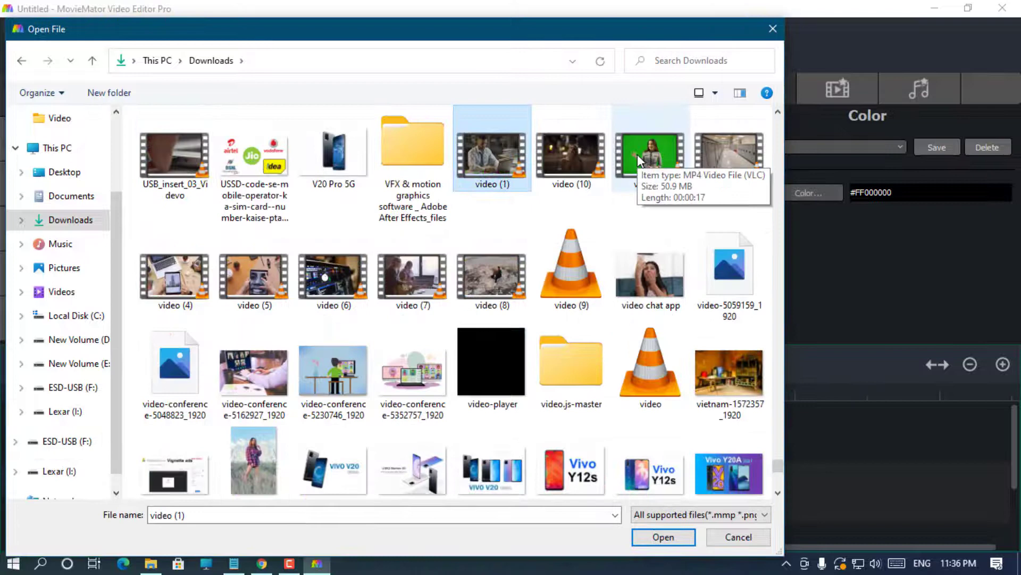
{"action": "left_click", "coordinate": [638, 154], "text": "ctrl"}
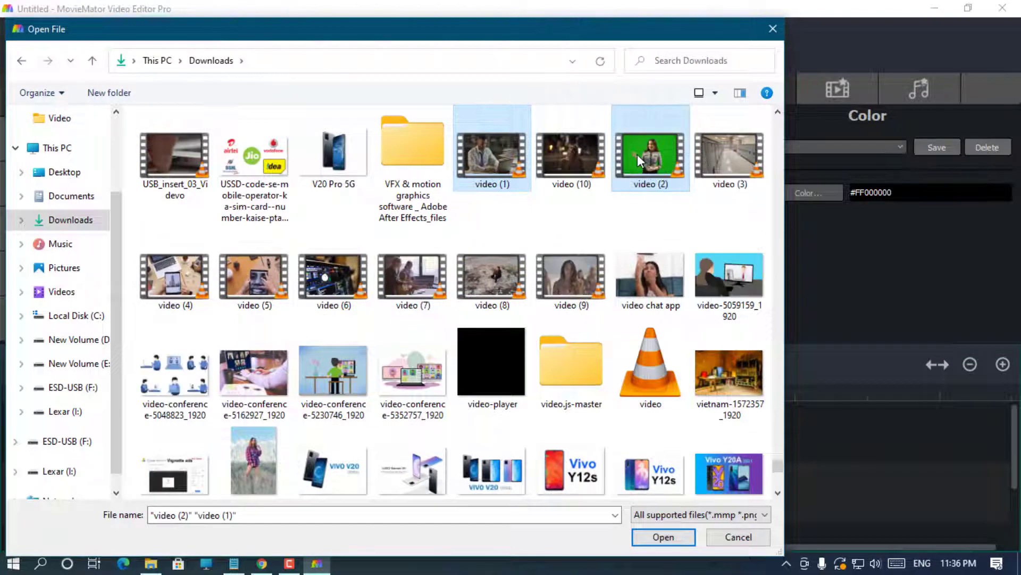
{"action": "left_click", "coordinate": [487, 152], "text": "ctrl"}
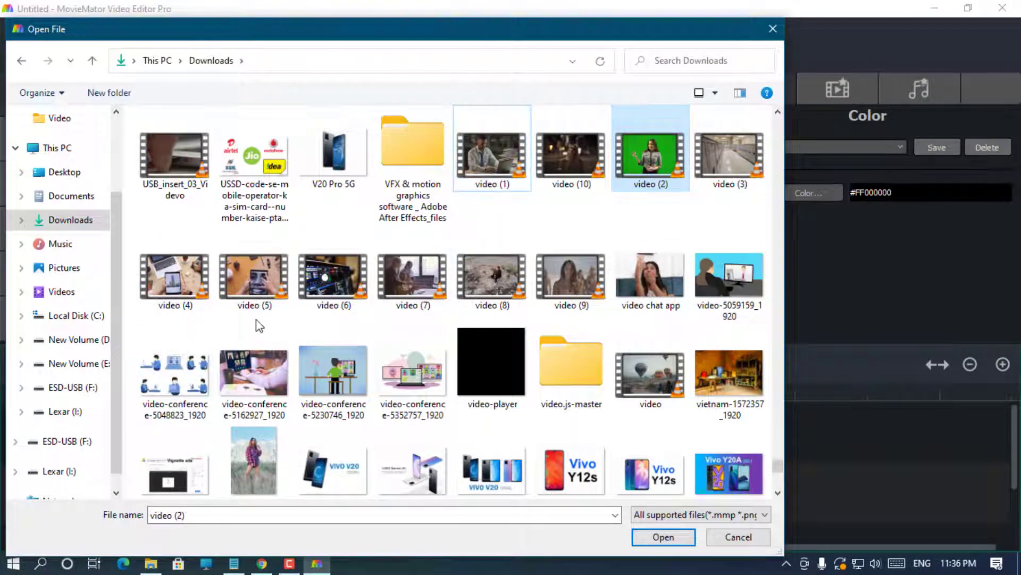
{"action": "left_click", "coordinate": [474, 290], "text": "ctrl"}
{"action": "left_click", "coordinate": [556, 294], "text": "ctrl"}
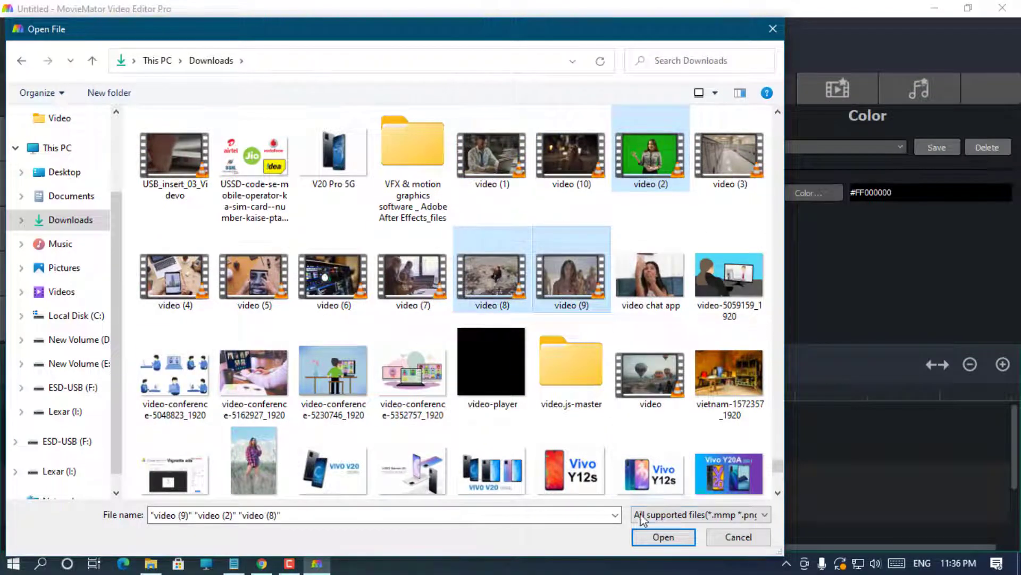
{"action": "left_click", "coordinate": [651, 537]}
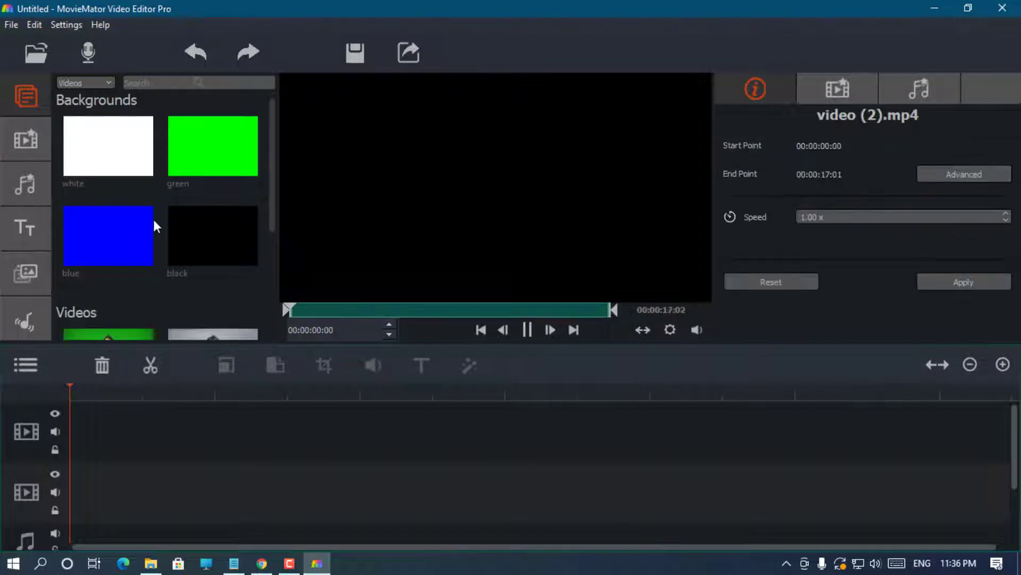
{"action": "scroll", "coordinate": [154, 219], "scroll_direction": "down", "scroll_amount": 2}
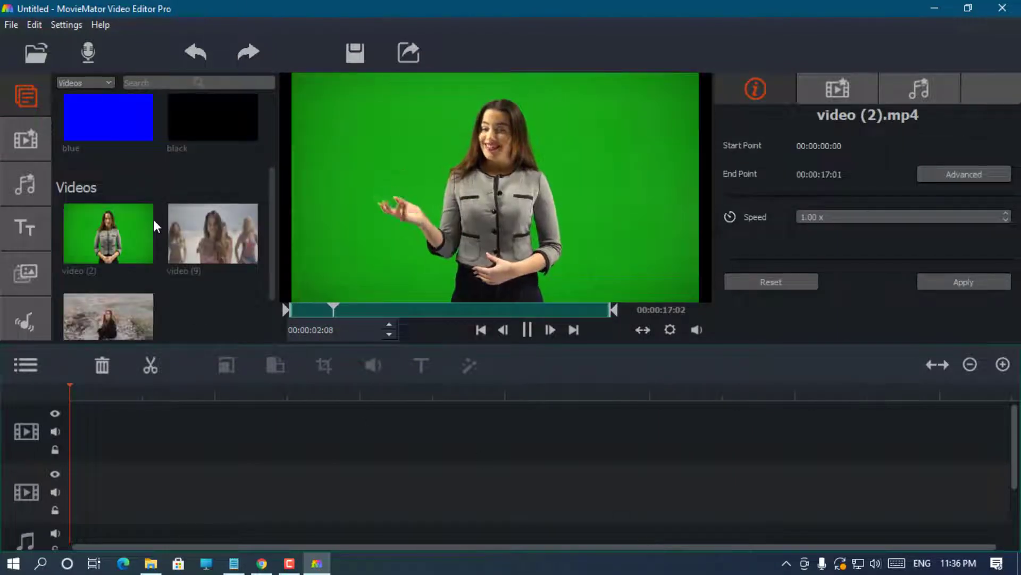
{"action": "scroll", "coordinate": [153, 219], "scroll_direction": "down", "scroll_amount": 2}
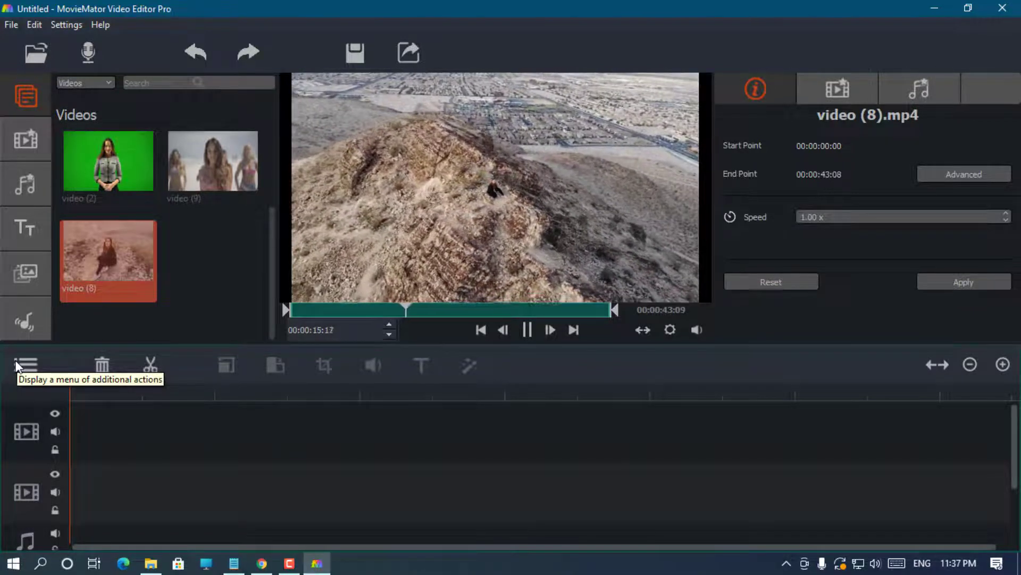
{"action": "left_click", "coordinate": [16, 364]}
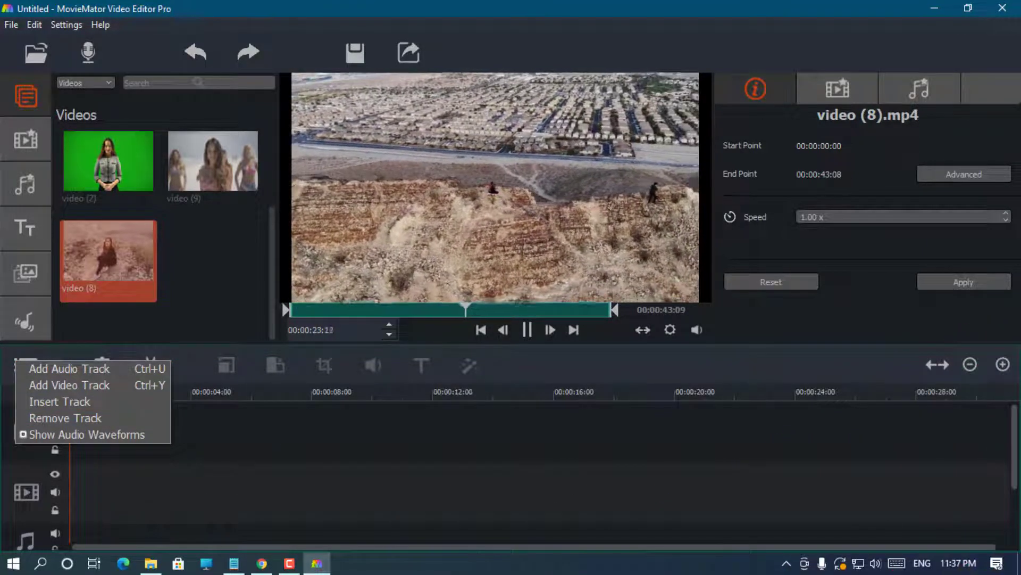
{"action": "mouse_move", "coordinate": [1013, 455]}
{"action": "left_mouse_down"}
{"action": "mouse_move", "coordinate": [1019, 527]}
{"action": "mouse_move", "coordinate": [1019, 446]}
{"action": "left_mouse_up"}
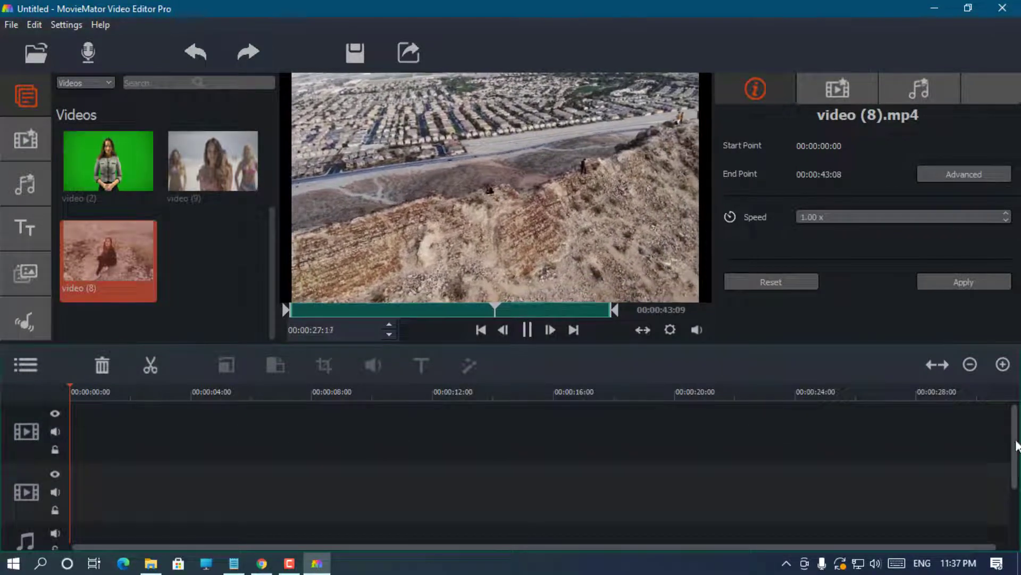
{"action": "left_click", "coordinate": [23, 365]}
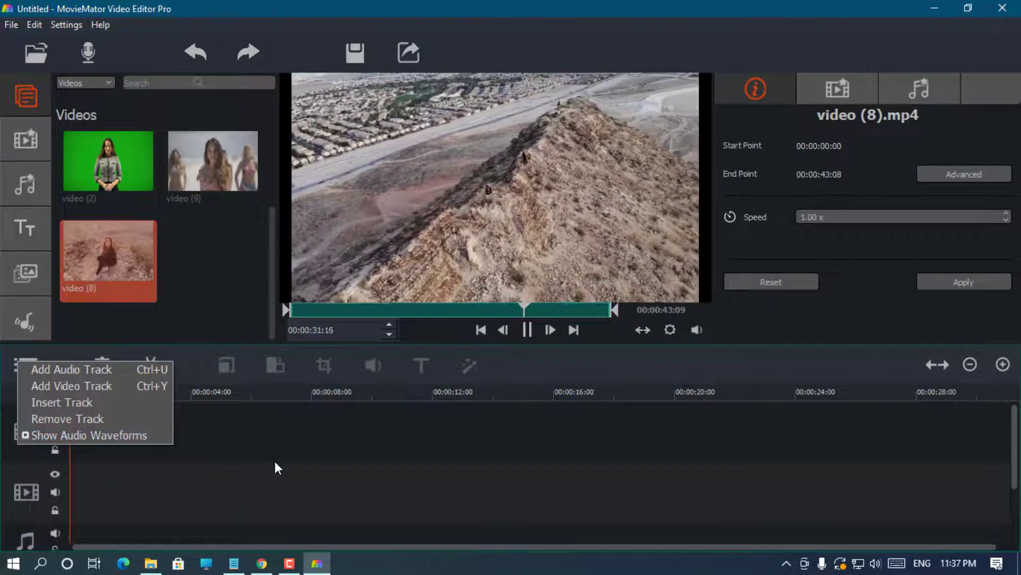
{"action": "left_click", "coordinate": [274, 461]}
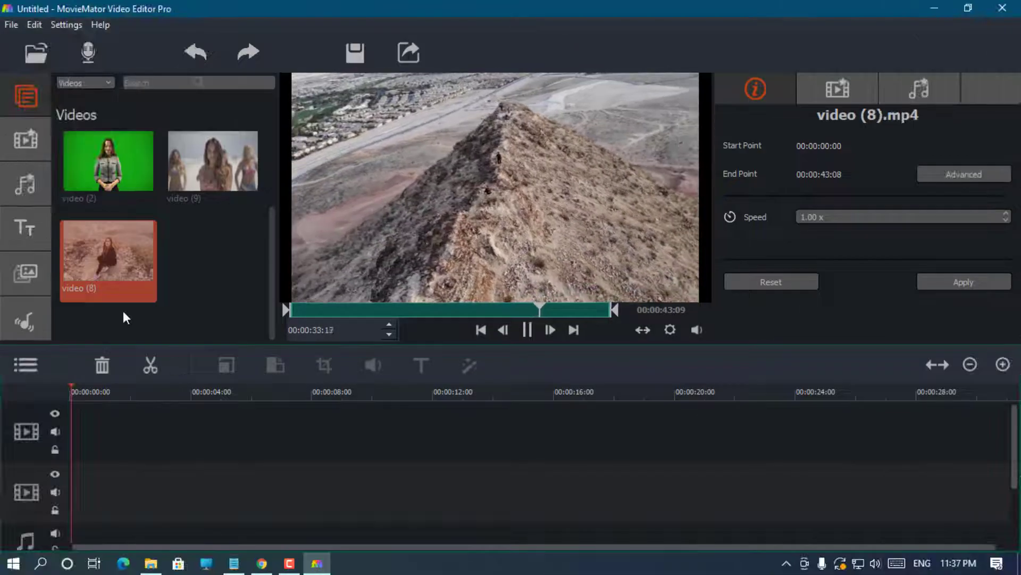
Step: Add the video (8) clip to the timeline's video track and split it at 00:00:10:22
{"action": "mouse_move", "coordinate": [127, 270]}
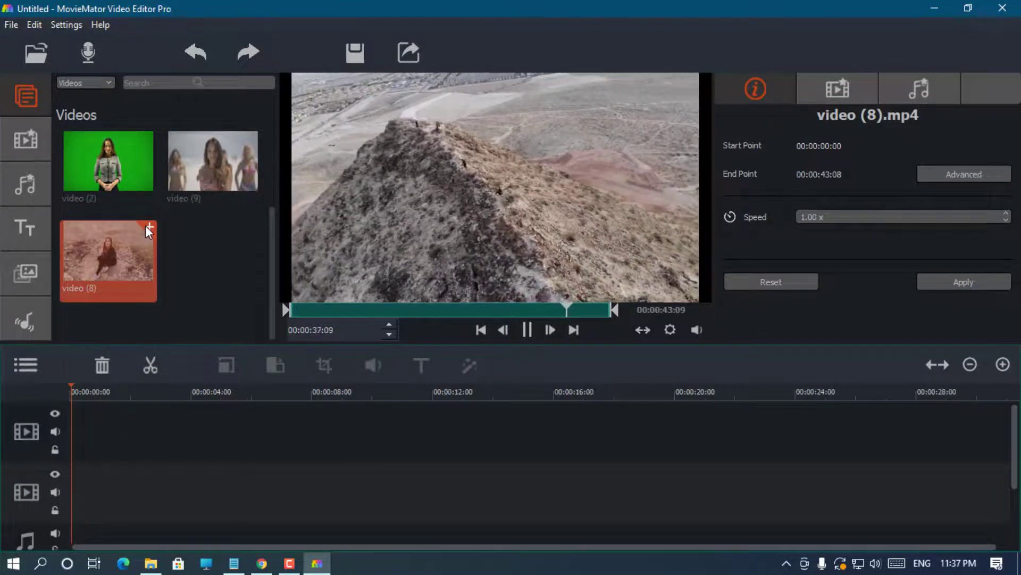
{"action": "left_click", "coordinate": [148, 227]}
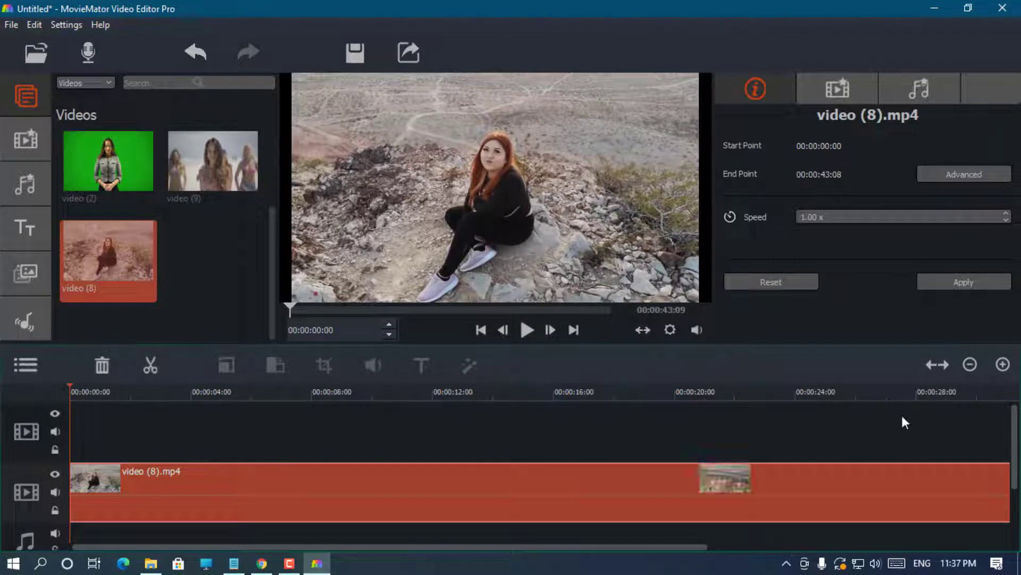
{"action": "left_click", "coordinate": [972, 365]}
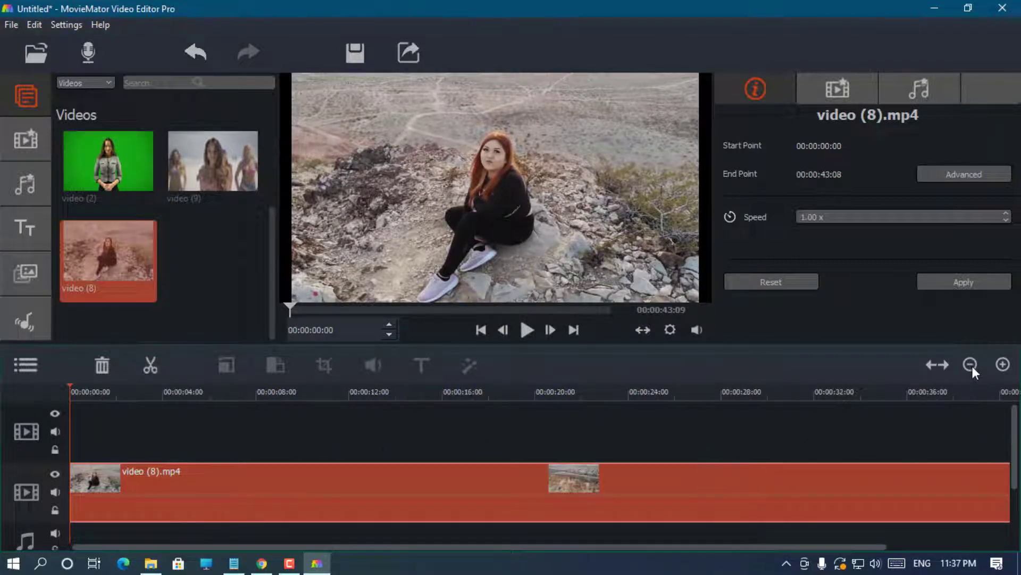
{"action": "left_click", "coordinate": [972, 365]}
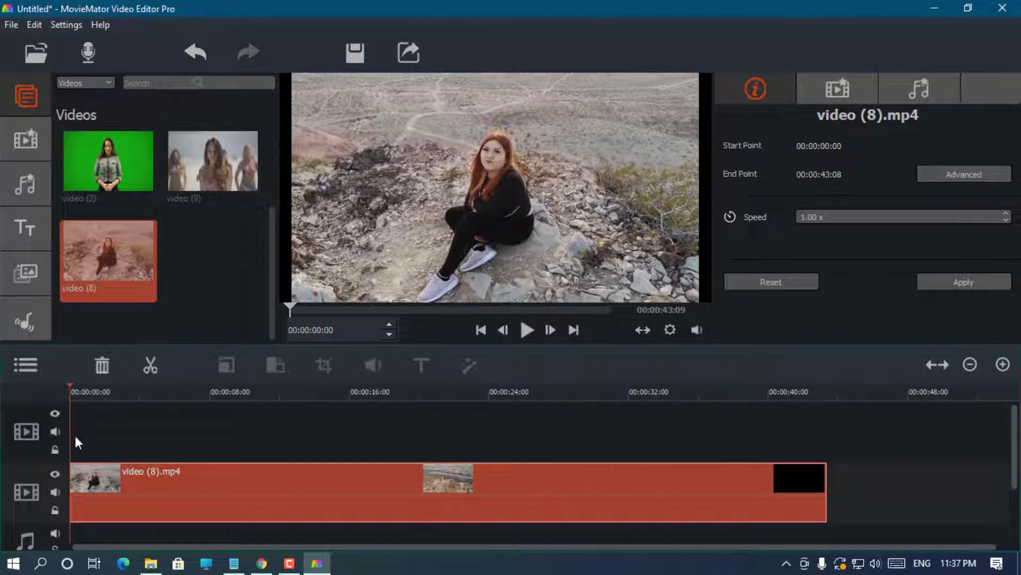
{"action": "key", "text": "minus"}
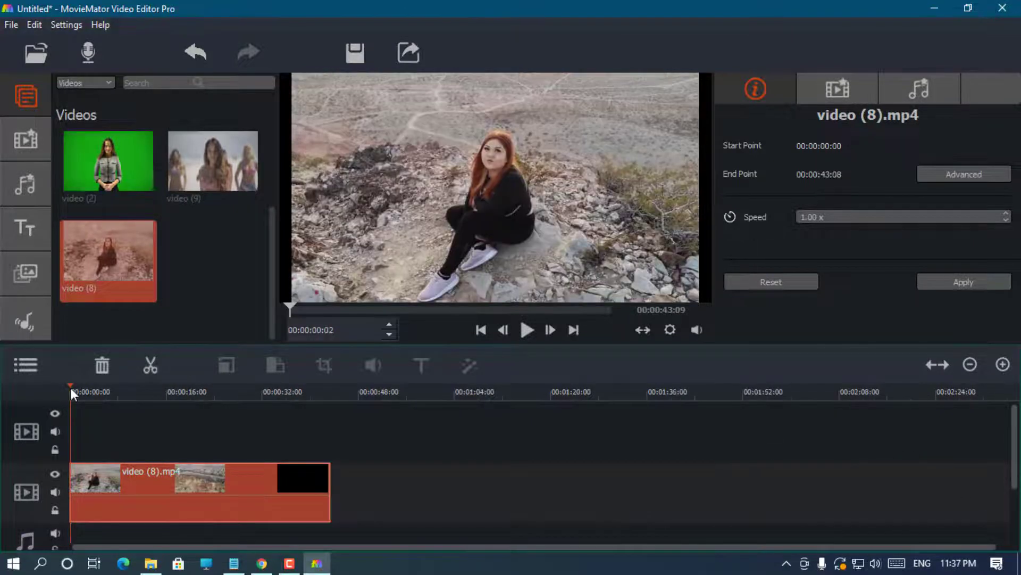
{"action": "left_click", "coordinate": [527, 336]}
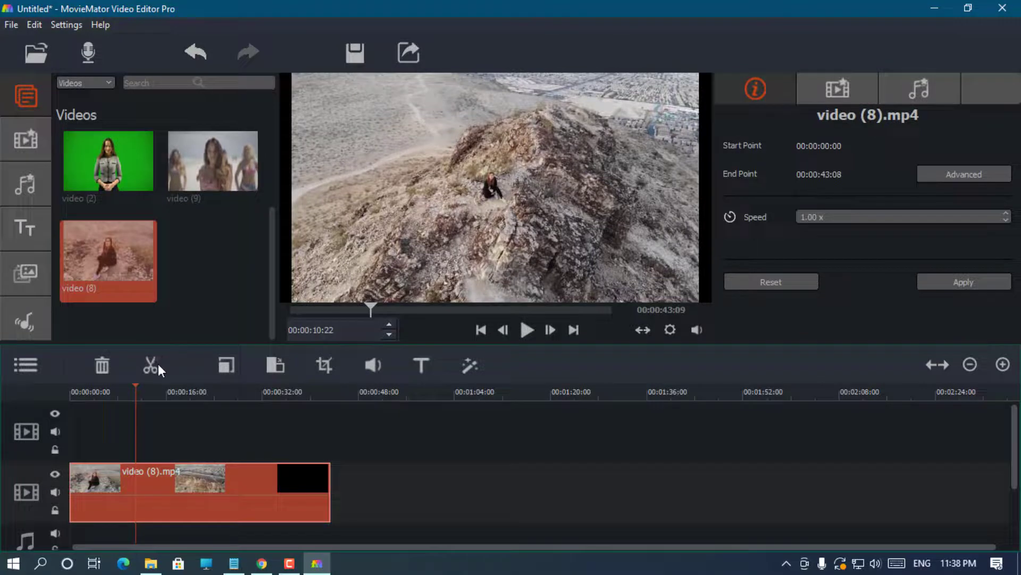
{"action": "left_click", "coordinate": [158, 364]}
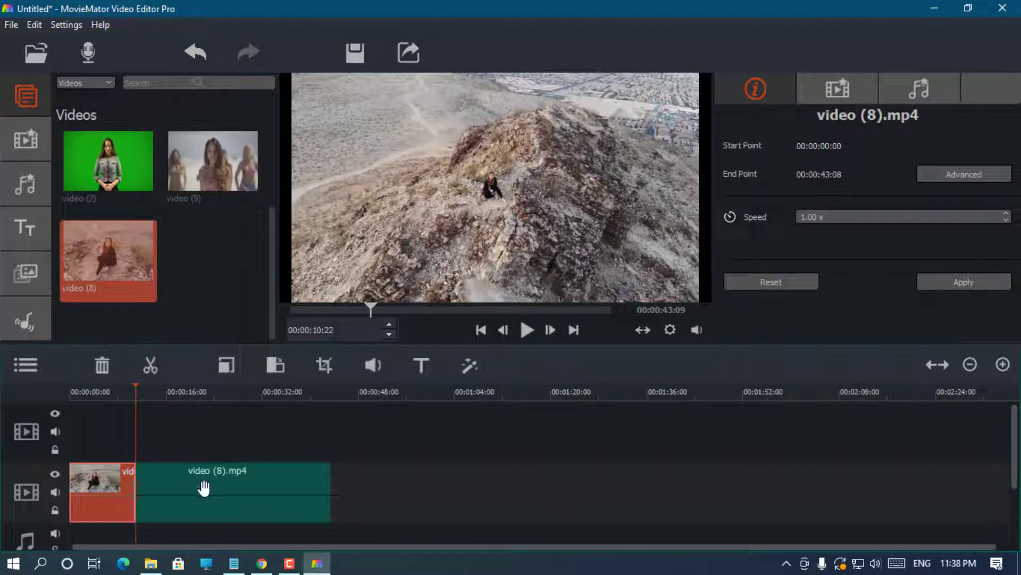
Step: Apply the Size and Position filter to the first part of the split video (8) clip
{"action": "left_click", "coordinate": [236, 386]}
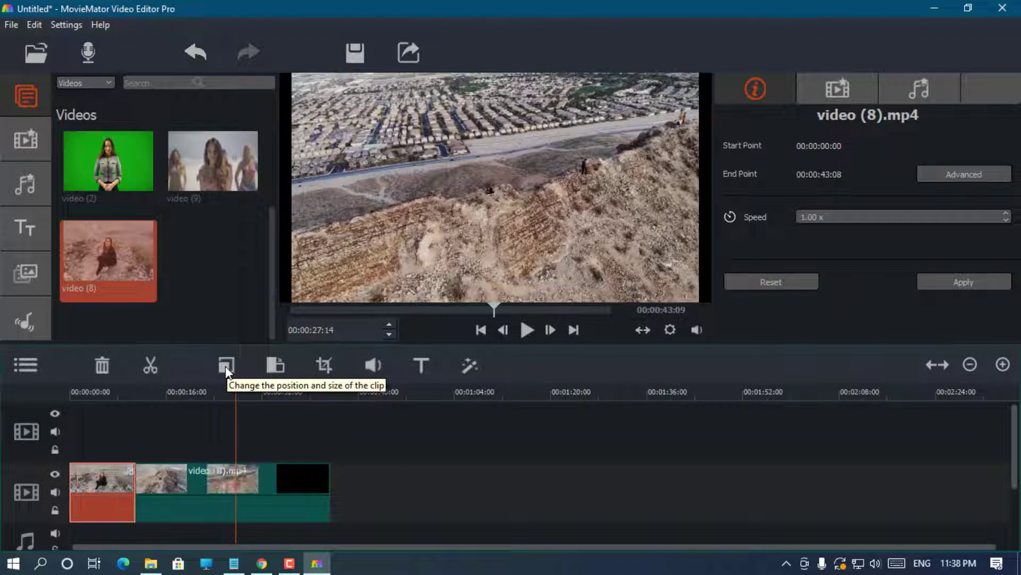
{"action": "left_click", "coordinate": [226, 366]}
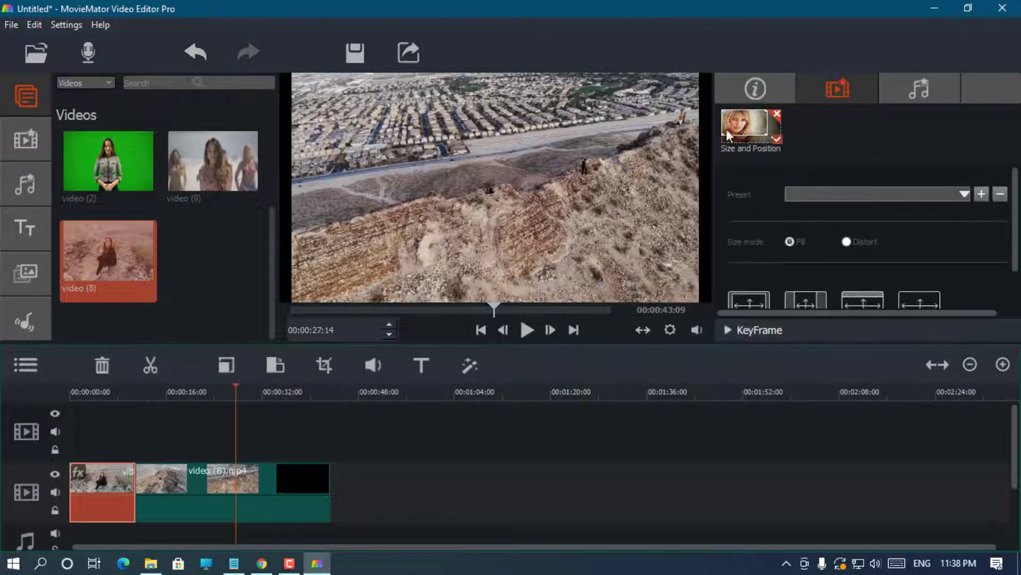
Step: Apply the Crop filter to the second part of the clip with Center enabled and a 6 px center bias, and preview it
{"action": "left_click", "coordinate": [166, 494]}
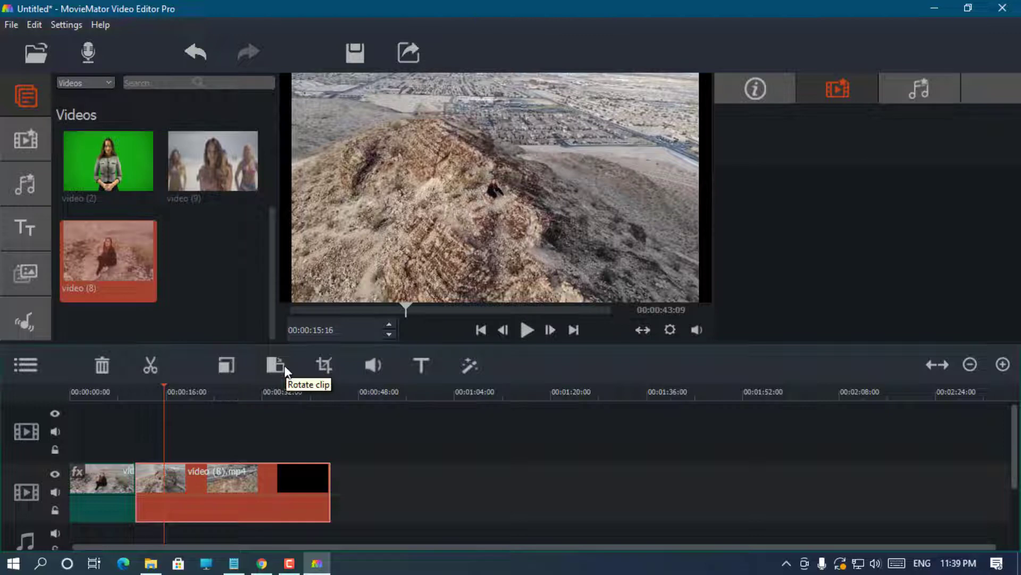
{"action": "left_click", "coordinate": [323, 365]}
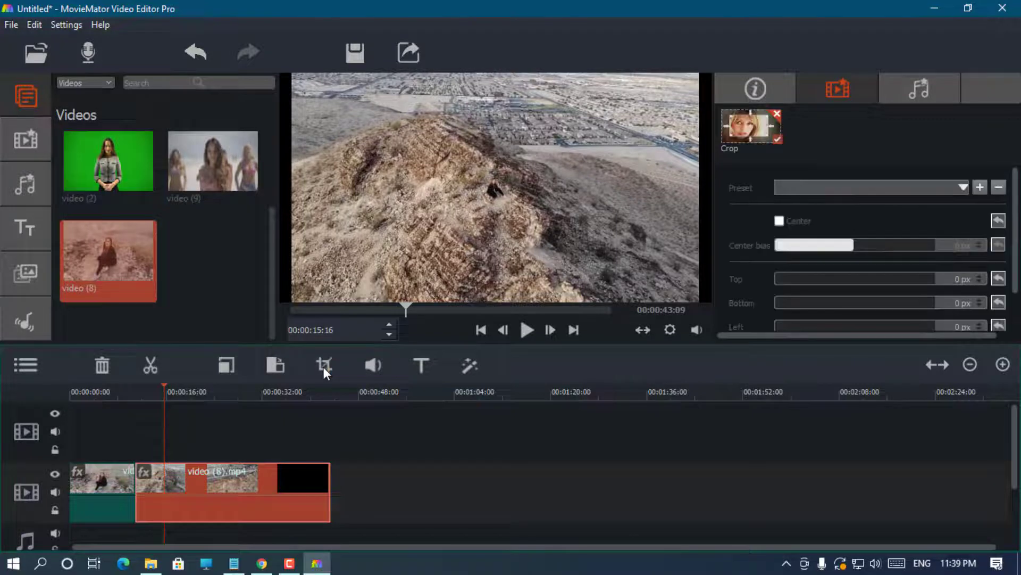
{"action": "scroll", "coordinate": [925, 237], "scroll_direction": "down", "scroll_amount": 2}
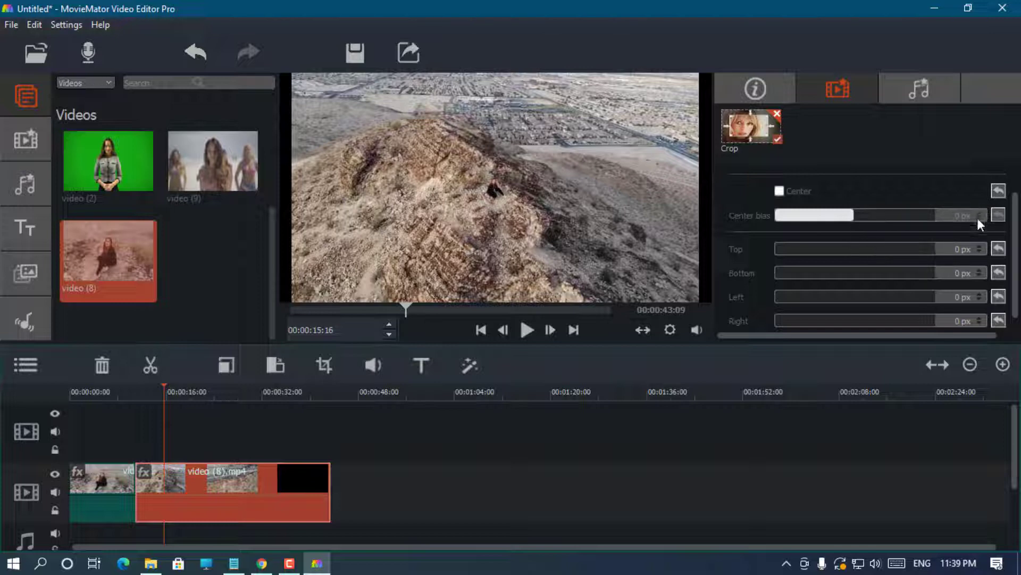
{"action": "scroll", "coordinate": [908, 283], "scroll_direction": "down", "scroll_amount": 1}
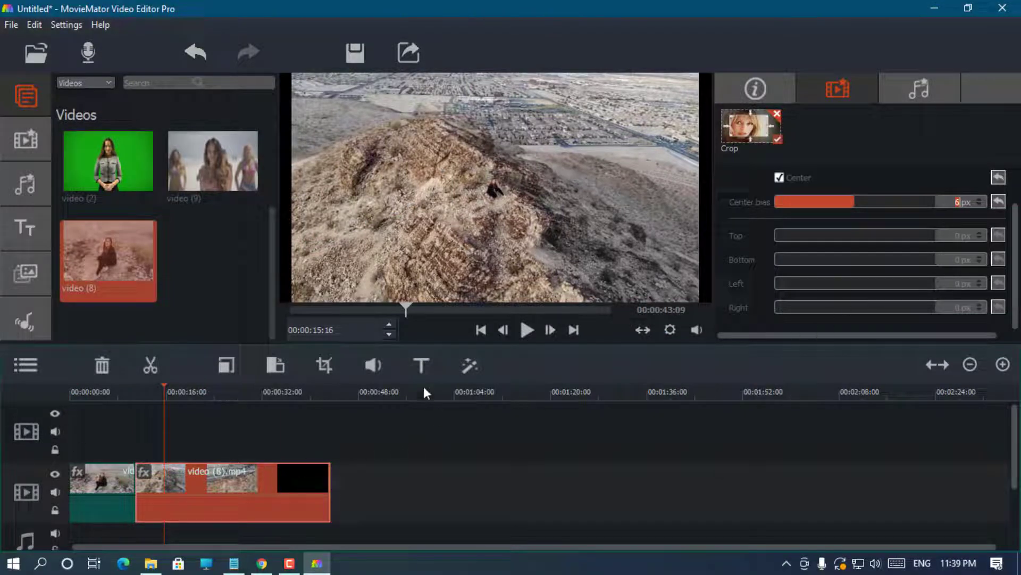
{"action": "left_click", "coordinate": [526, 330]}
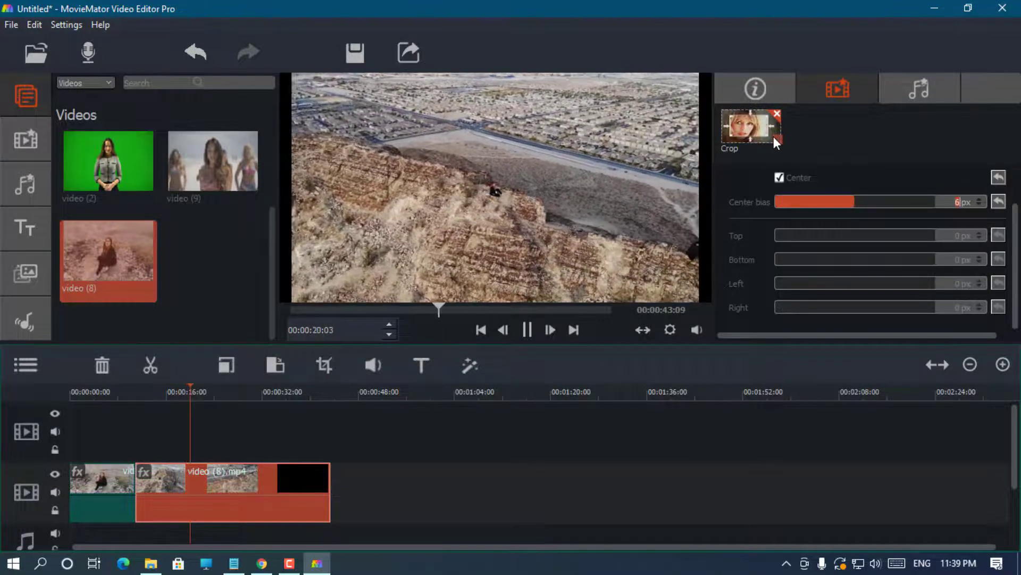
{"action": "key", "text": "space"}
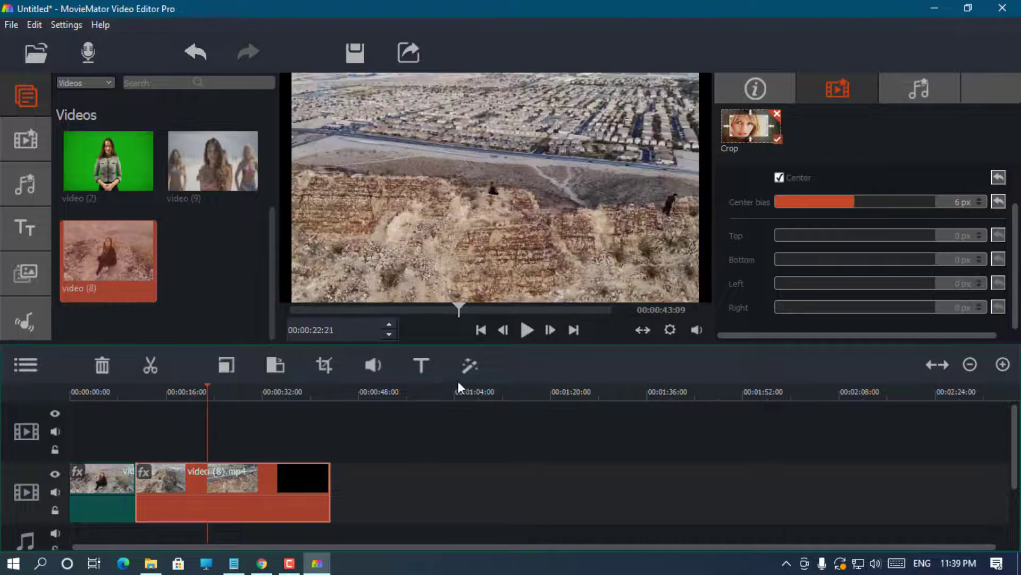
Step: Add a text overlay with the default wording to the second part of the video (8) clip
{"action": "left_click", "coordinate": [420, 366]}
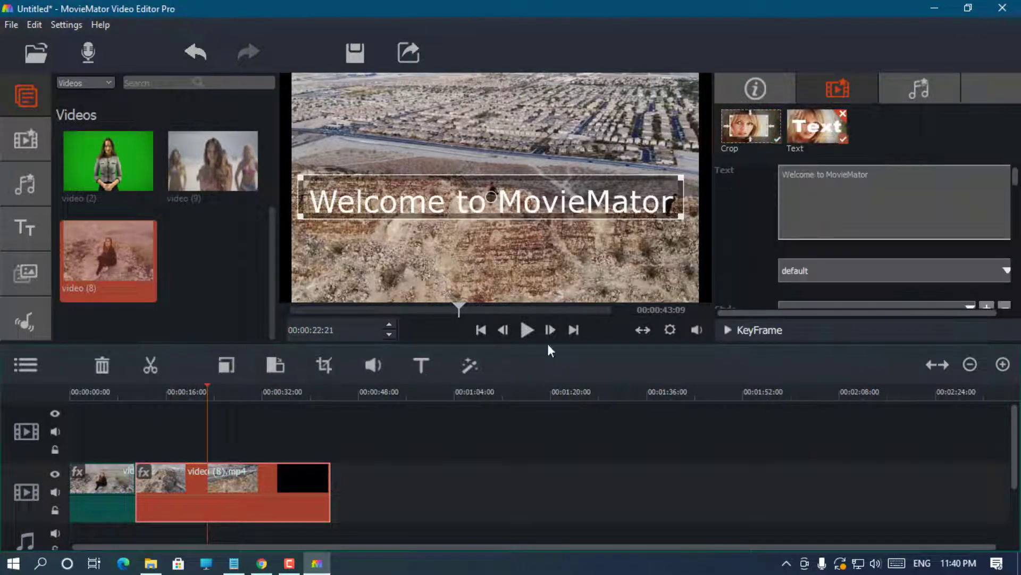
Step: Apply the out-lower-slide-1s.pan animation preset to the text overlay on the second part of the video (8) clip
{"action": "key", "text": "ctrl+a"}
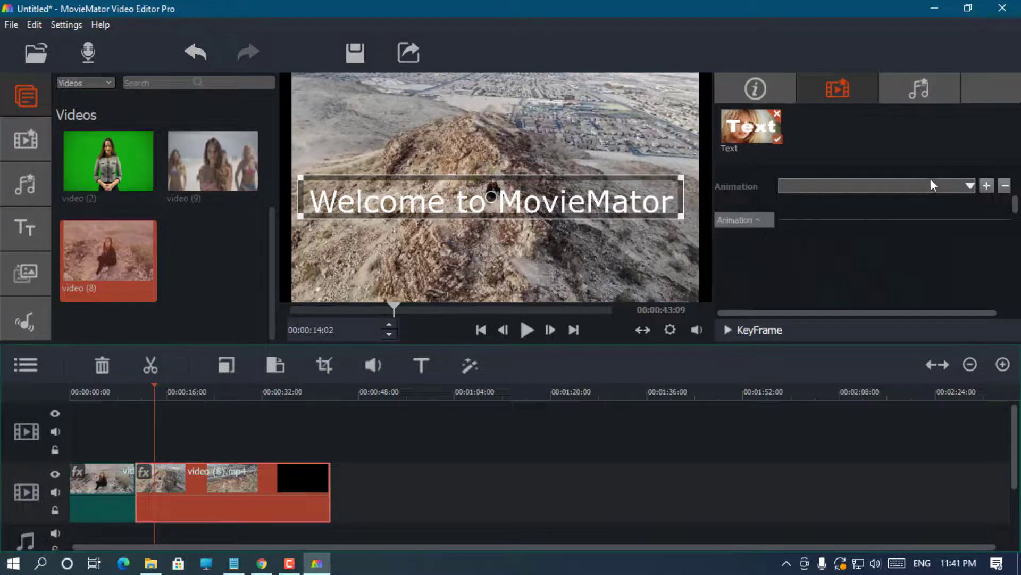
{"action": "left_click", "coordinate": [931, 182]}
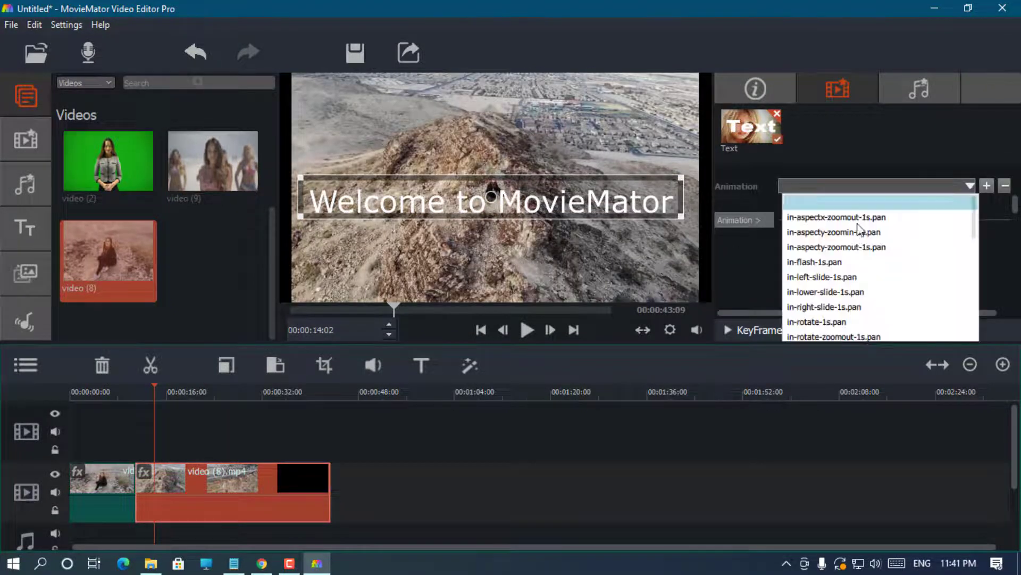
{"action": "scroll", "coordinate": [852, 261], "scroll_direction": "down", "scroll_amount": 5}
{"action": "left_click", "coordinate": [848, 257]}
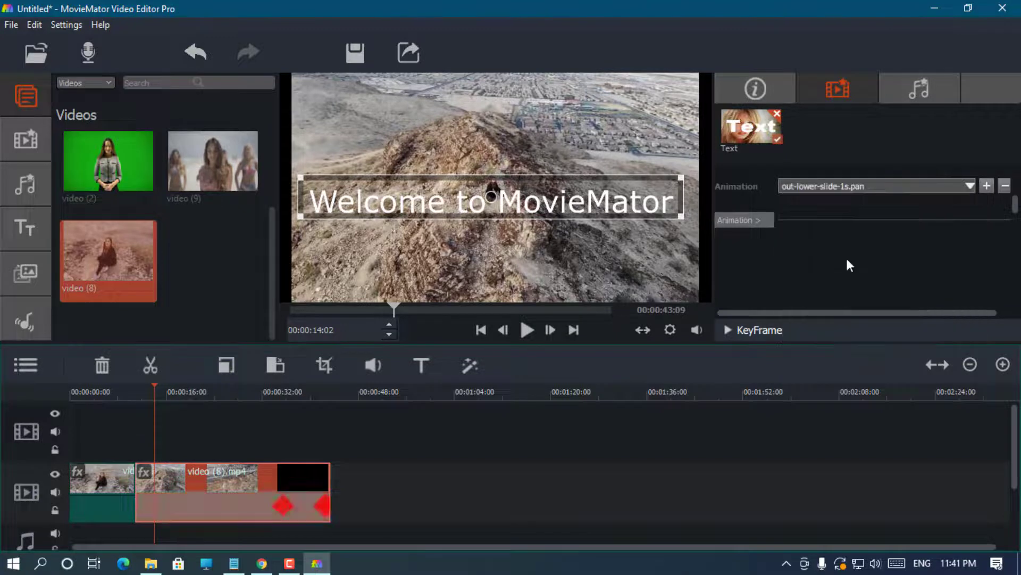
Step: Try a rotation of 59° and a scale of 118.3% in the text overlay's animation settings
{"action": "left_click", "coordinate": [752, 221]}
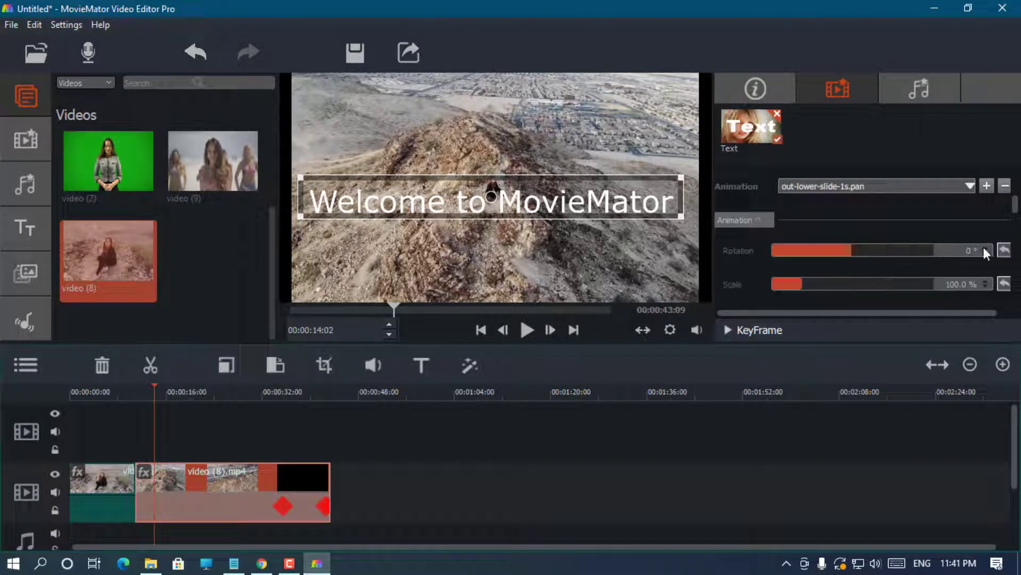
{"action": "scroll", "coordinate": [986, 247], "scroll_direction": "up", "scroll_amount": 5}
{"action": "mouse_move", "coordinate": [855, 251]}
{"action": "left_mouse_down"}
{"action": "mouse_move", "coordinate": [873, 250]}
{"action": "mouse_move", "coordinate": [863, 251]}
{"action": "left_mouse_up"}
{"action": "scroll", "coordinate": [864, 260], "scroll_direction": "down", "scroll_amount": 2}
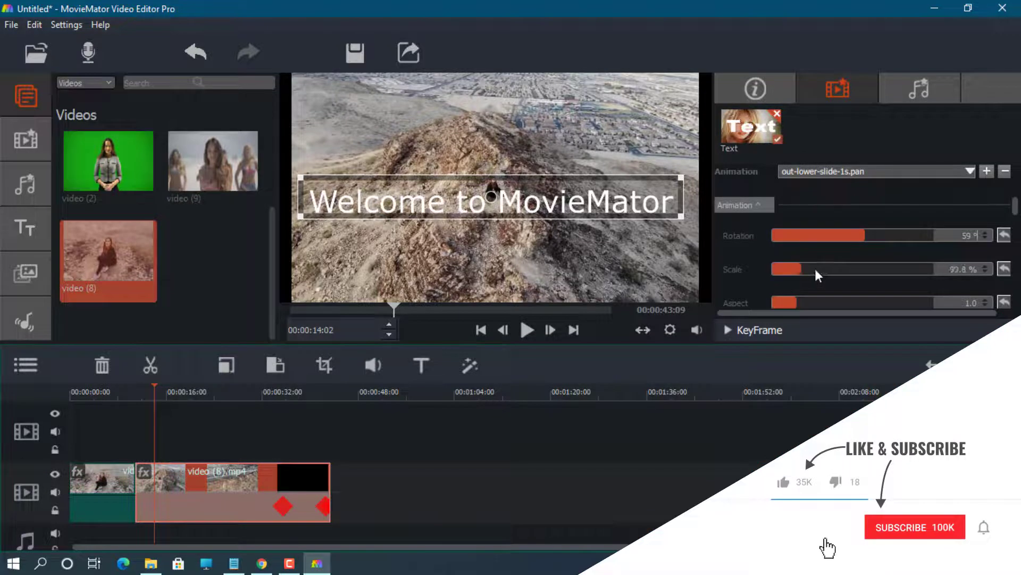
{"action": "scroll", "coordinate": [818, 274], "scroll_direction": "up", "scroll_amount": 5}
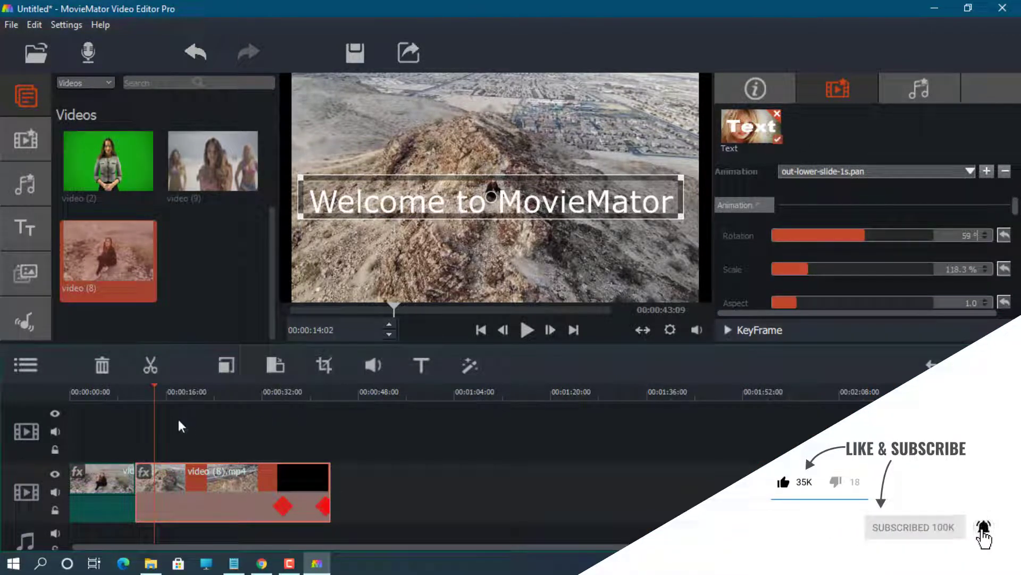
Step: Preview the text overlay's animation around its first keyframe and play it through to the end of the clip
{"action": "left_click", "coordinate": [528, 329]}
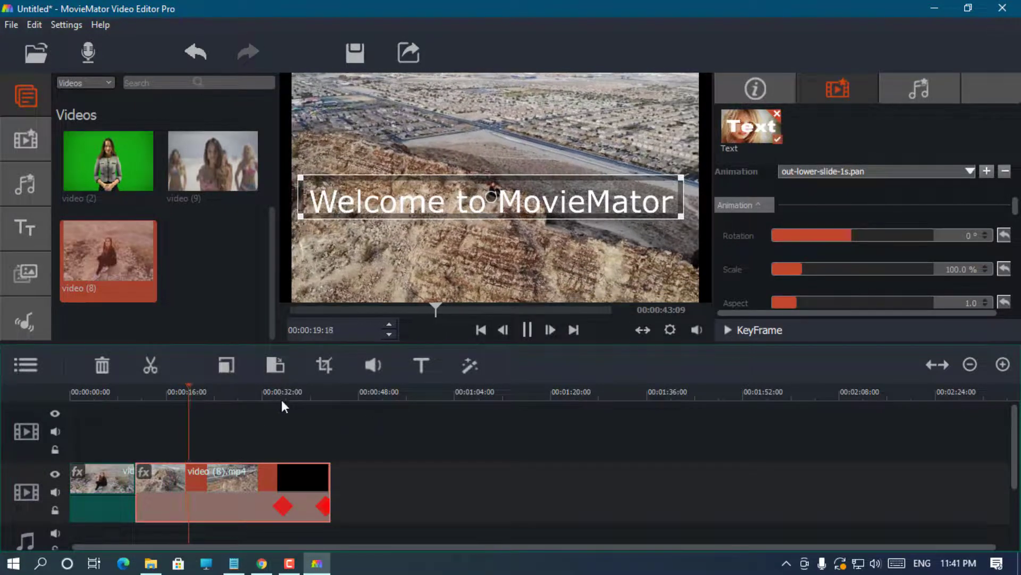
{"action": "left_click", "coordinate": [260, 392]}
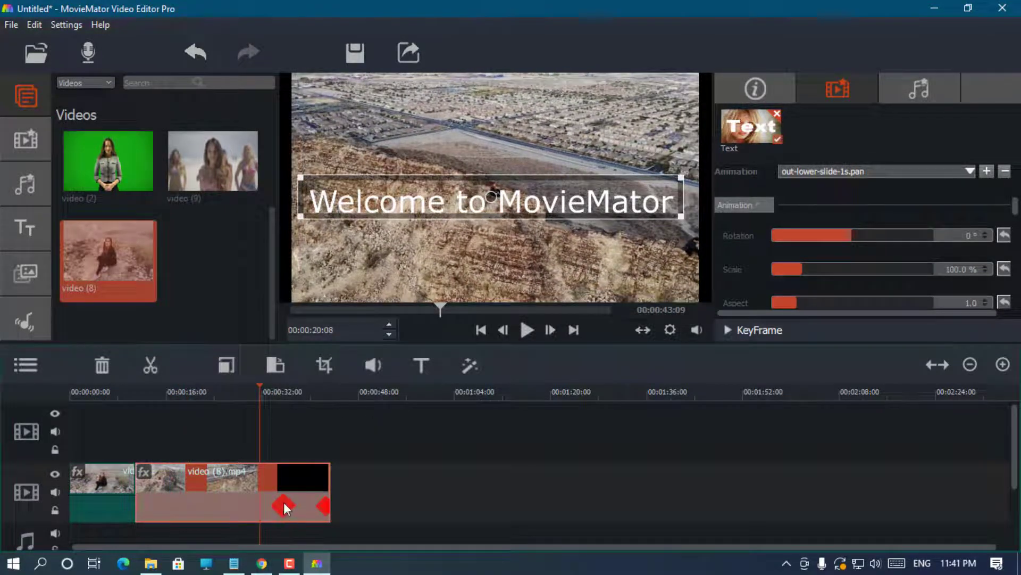
{"action": "left_click", "coordinate": [282, 504]}
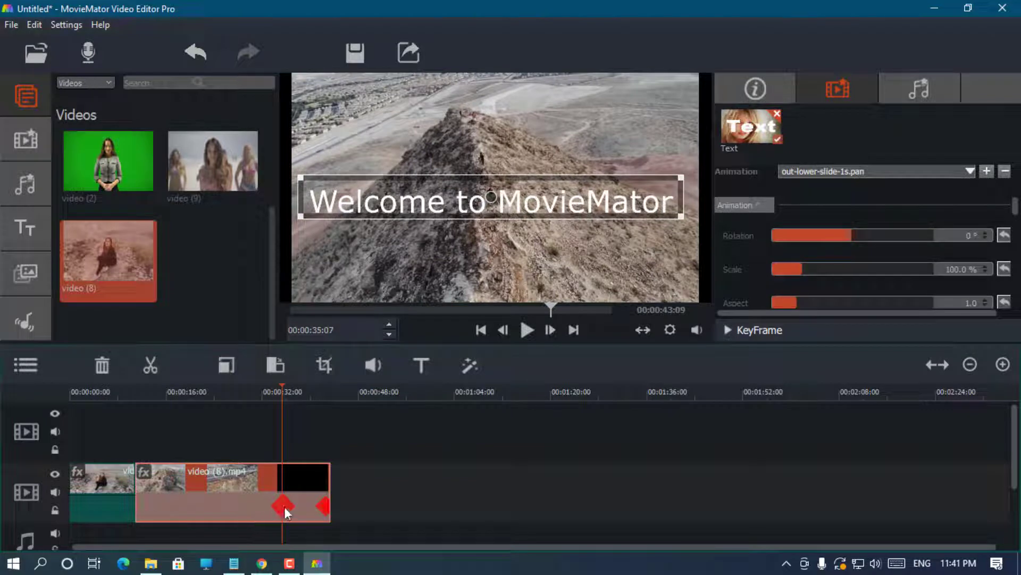
{"action": "left_click", "coordinate": [267, 394]}
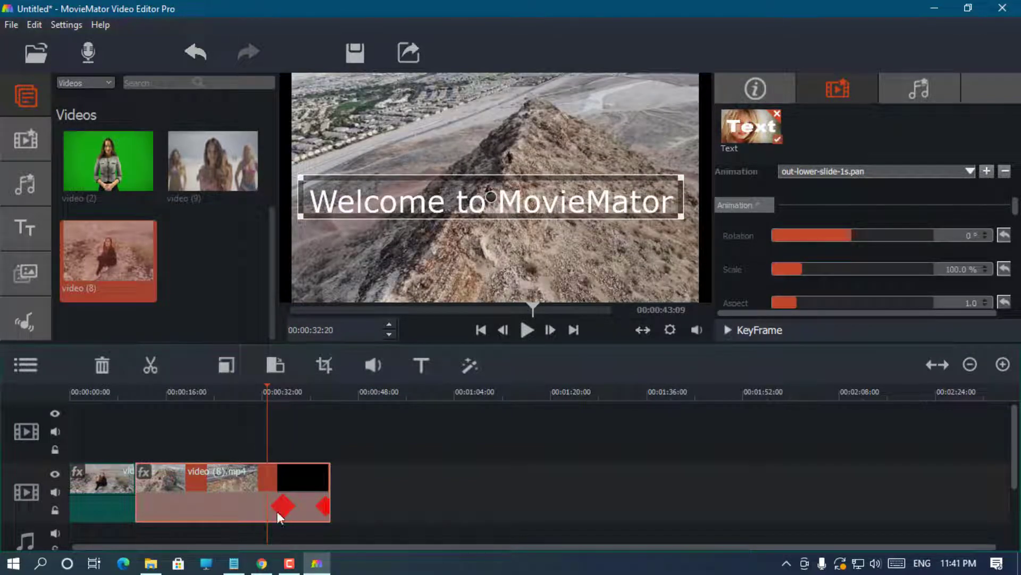
{"action": "left_click", "coordinate": [289, 506]}
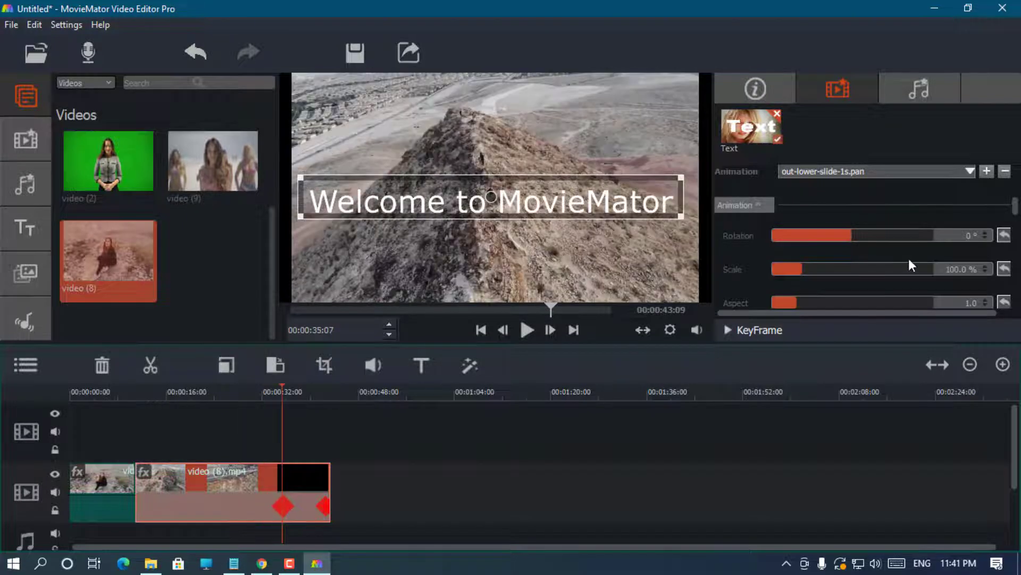
{"action": "left_click", "coordinate": [269, 392]}
{"action": "left_click", "coordinate": [527, 330]}
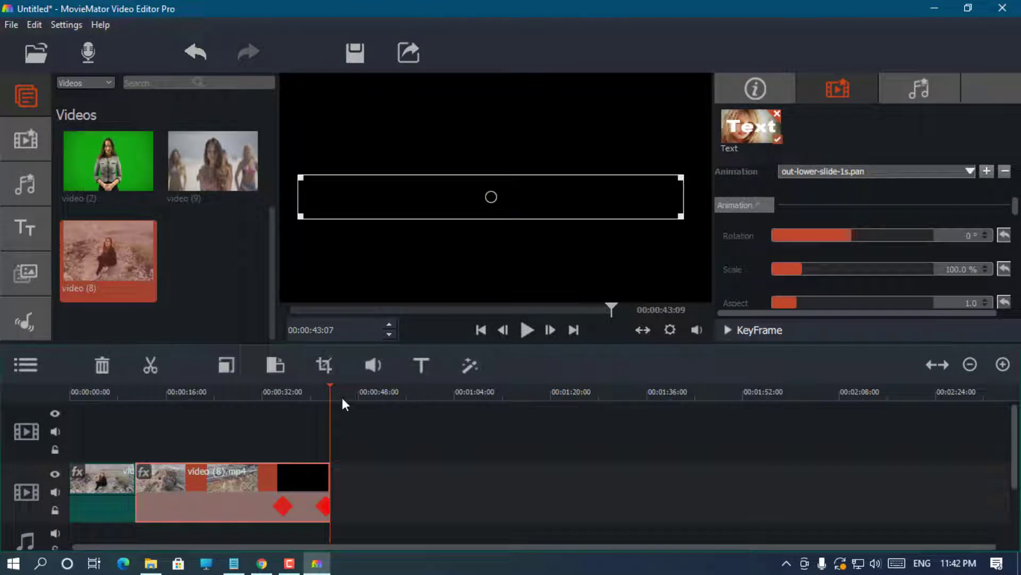
Step: Add the video (9) clip to the video track directly after the second part of the video (8) clip
{"action": "left_click", "coordinate": [317, 396]}
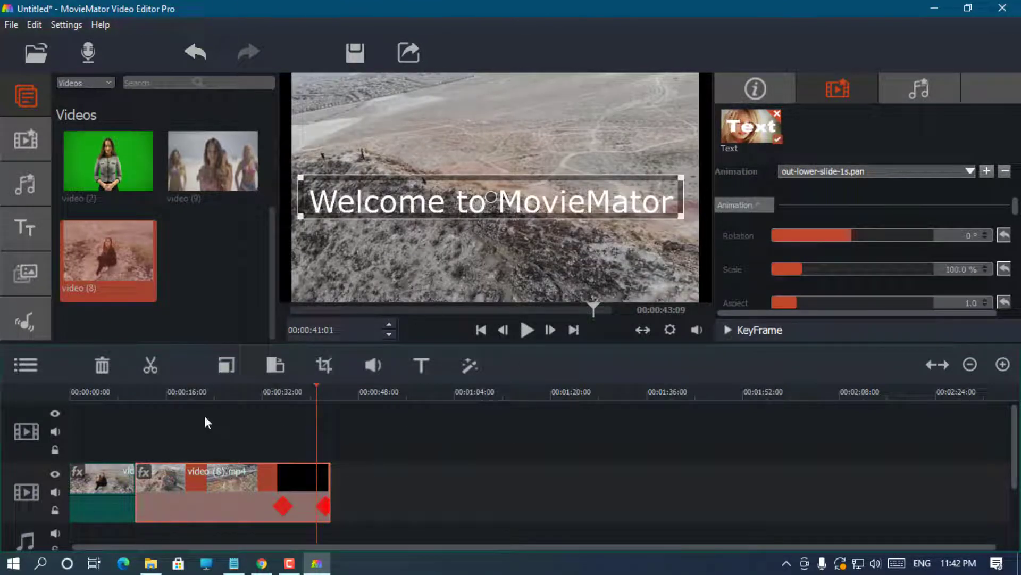
{"action": "left_click", "coordinate": [183, 497]}
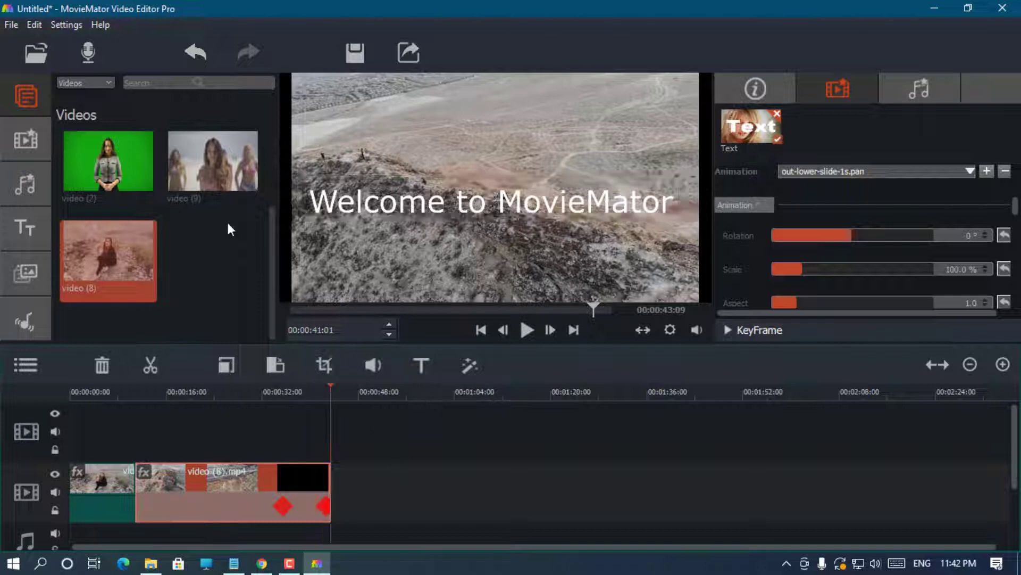
{"action": "left_click_drag", "start_coordinate": [206, 158], "coordinate": [331, 500]}
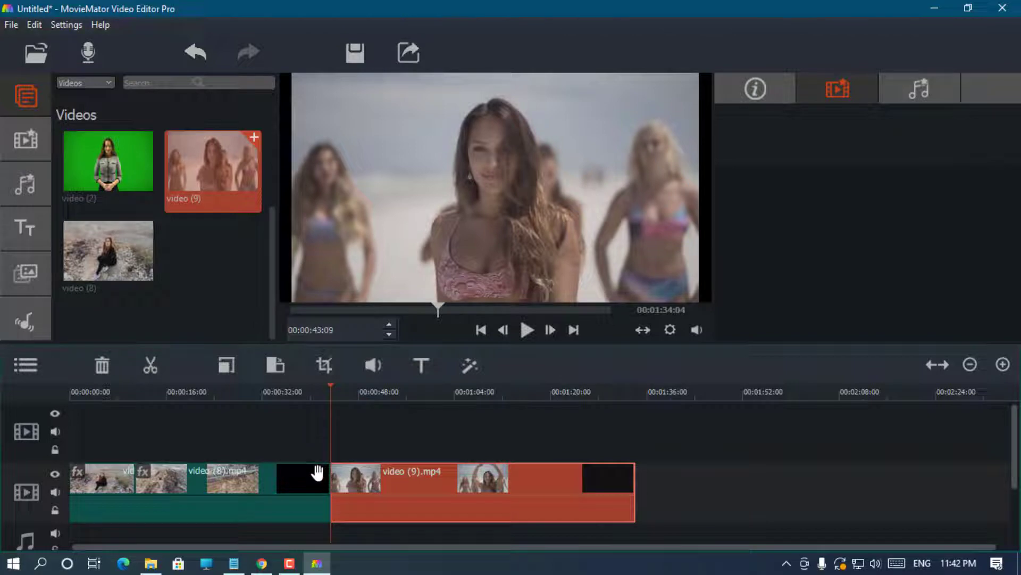
Step: Try the Color Grading filter on the video (9) clip
{"action": "left_click", "coordinate": [466, 367]}
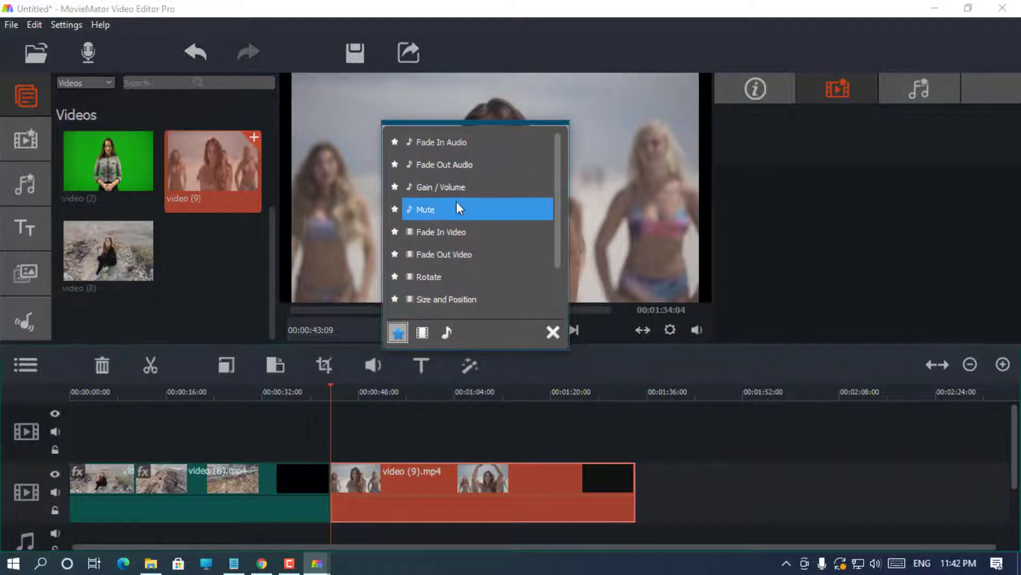
{"action": "scroll", "coordinate": [455, 211], "scroll_direction": "down", "scroll_amount": 1}
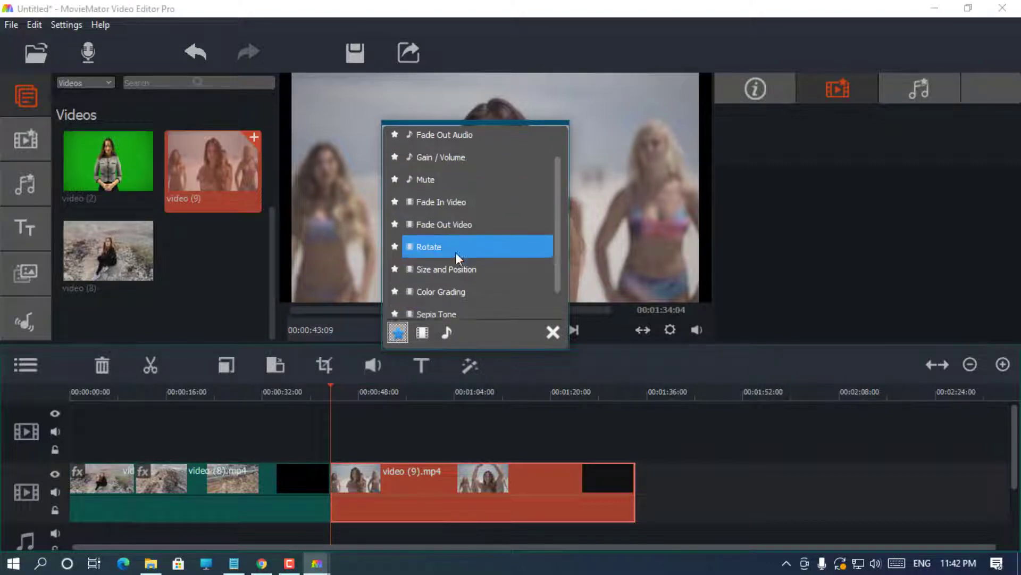
{"action": "scroll", "coordinate": [458, 253], "scroll_direction": "down", "scroll_amount": 1}
{"action": "scroll", "coordinate": [488, 255], "scroll_direction": "down", "scroll_amount": 1}
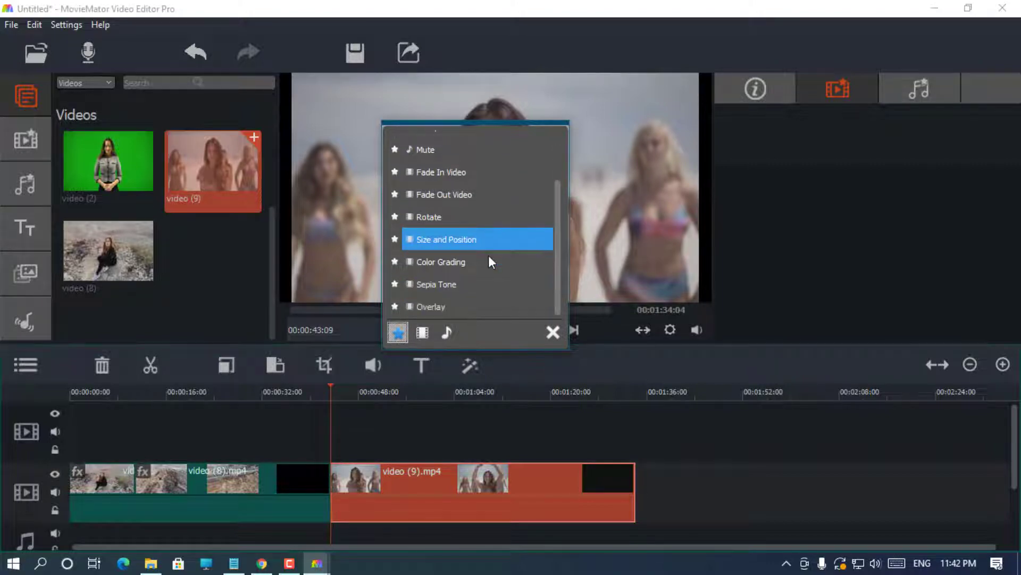
{"action": "left_click", "coordinate": [457, 262]}
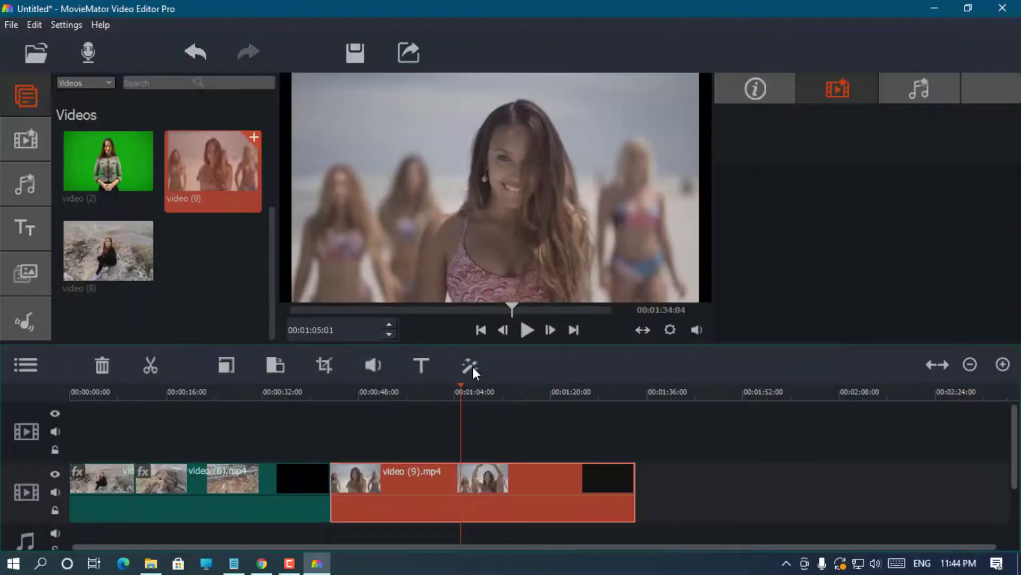
Step: Look through the available video and audio filters and apply the Contrast filter to the video (9) clip
{"action": "left_click", "coordinate": [472, 366]}
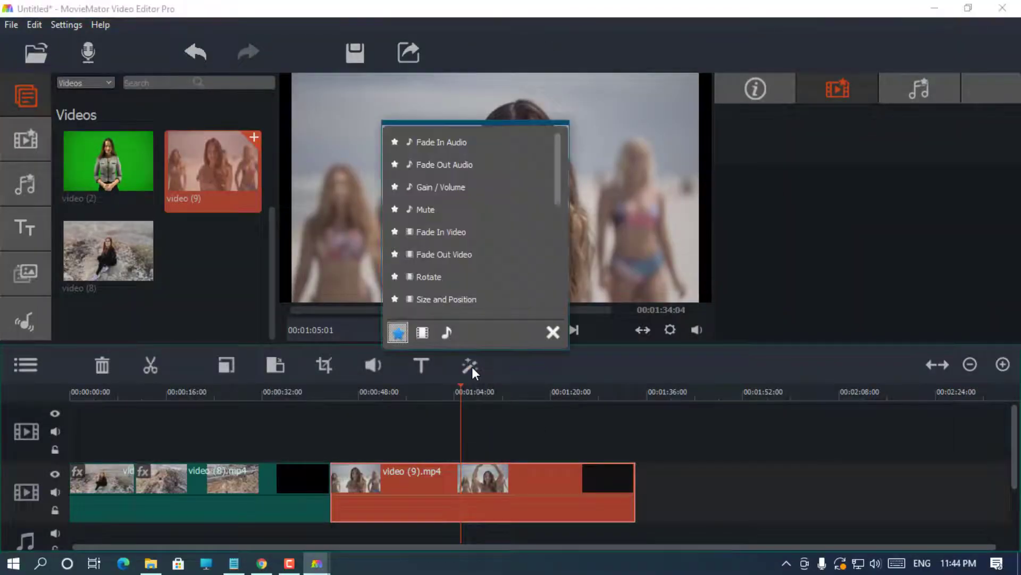
{"action": "scroll", "coordinate": [501, 290], "scroll_direction": "down", "scroll_amount": 2}
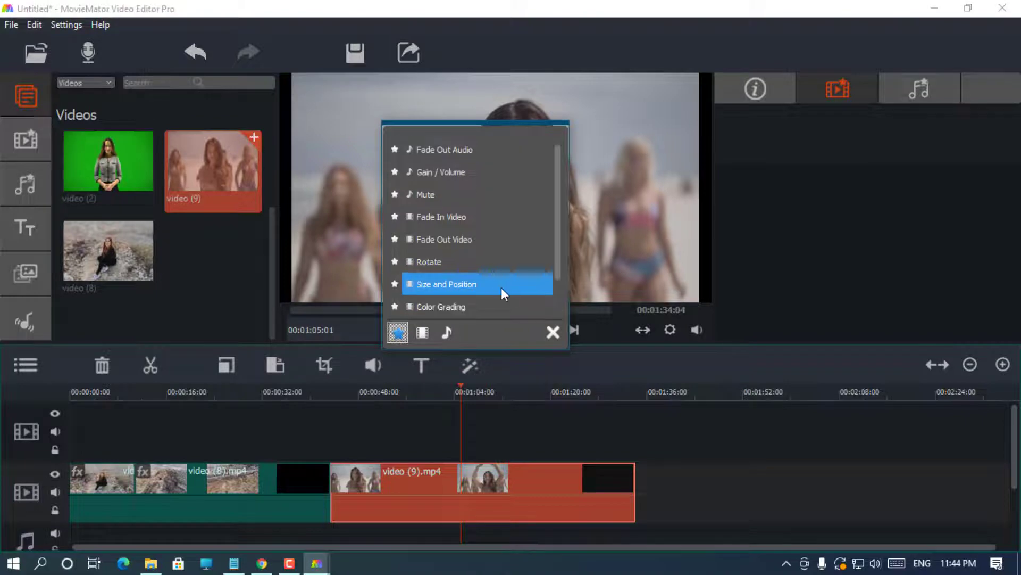
{"action": "left_click", "coordinate": [420, 334]}
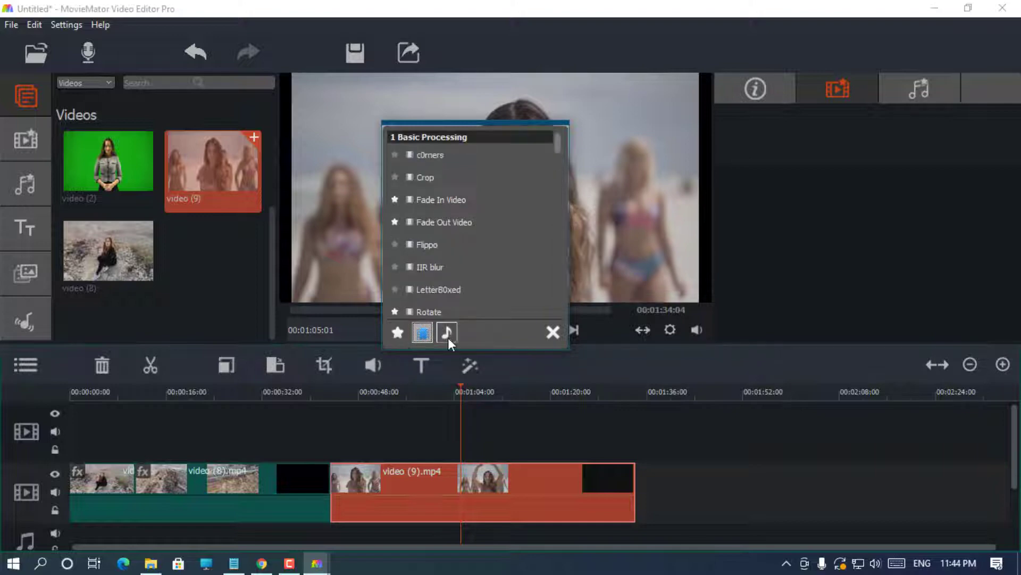
{"action": "left_click", "coordinate": [450, 337]}
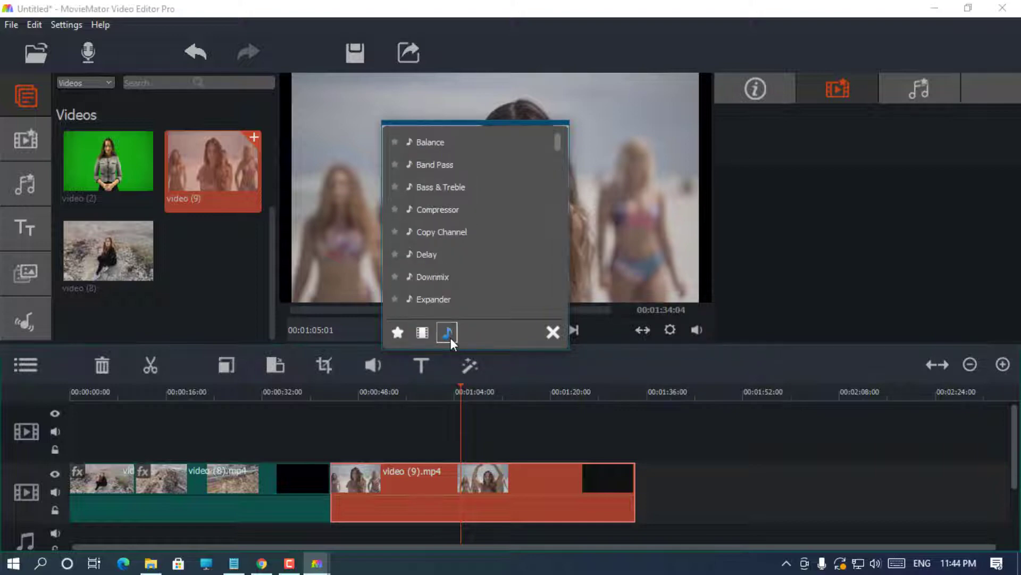
{"action": "left_click", "coordinate": [423, 333]}
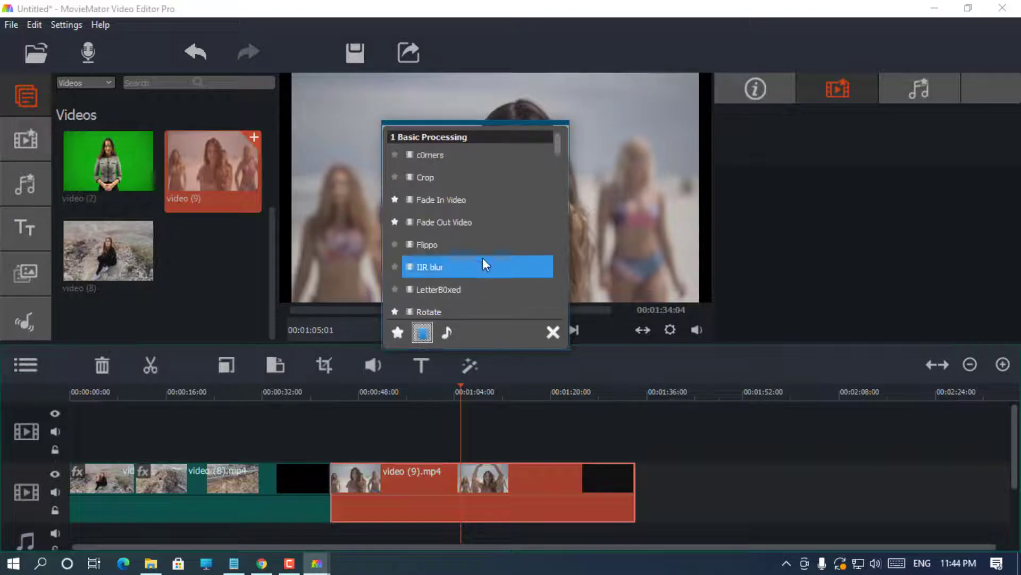
{"action": "scroll", "coordinate": [494, 257], "scroll_direction": "down", "scroll_amount": 3}
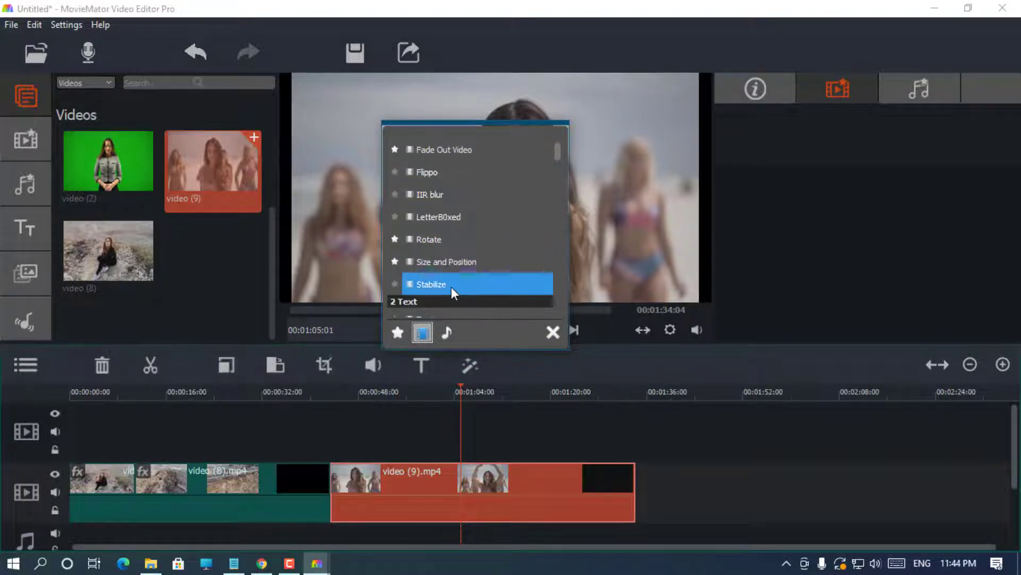
{"action": "scroll", "coordinate": [451, 286], "scroll_direction": "down", "scroll_amount": 1}
{"action": "scroll", "coordinate": [451, 286], "scroll_direction": "down", "scroll_amount": 1}
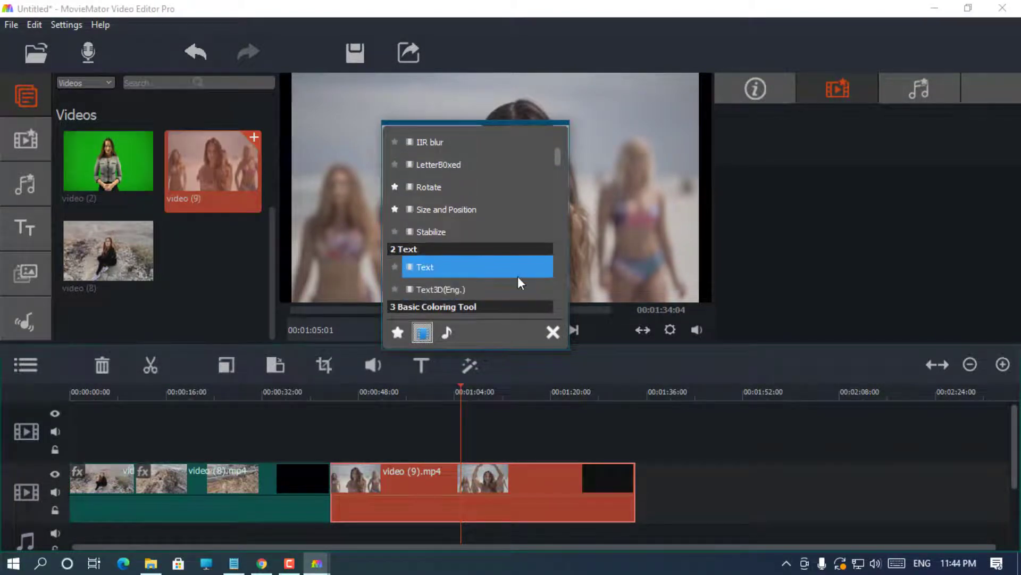
{"action": "scroll", "coordinate": [473, 217], "scroll_direction": "down", "scroll_amount": 2}
{"action": "scroll", "coordinate": [494, 258], "scroll_direction": "down", "scroll_amount": 1}
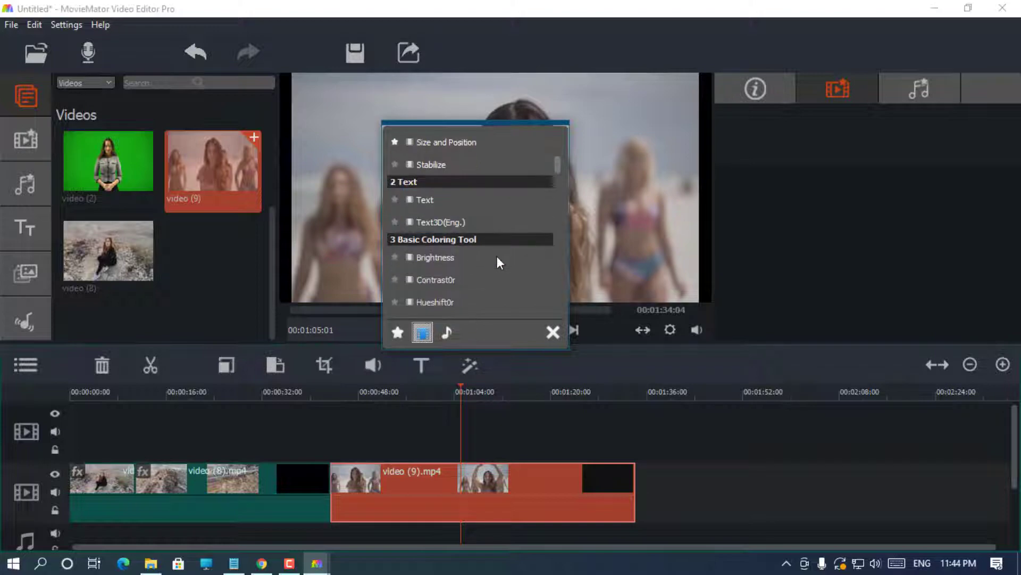
{"action": "scroll", "coordinate": [474, 255], "scroll_direction": "down", "scroll_amount": 2}
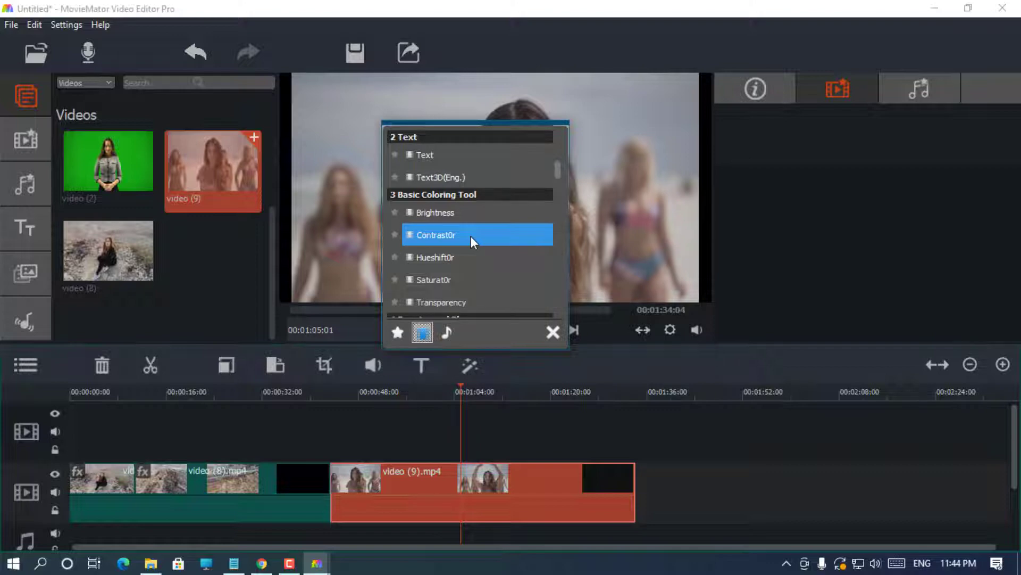
{"action": "left_click", "coordinate": [471, 236]}
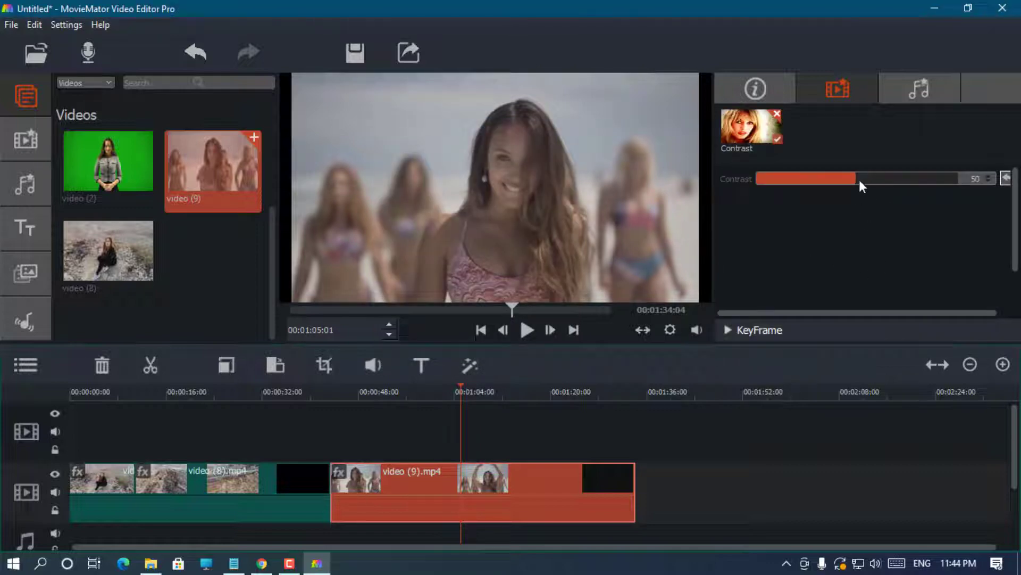
Step: Set the video (9) clip's contrast to 75 and check the result at 00:00:56:20
{"action": "left_click_drag", "start_coordinate": [855, 180], "coordinate": [910, 186]}
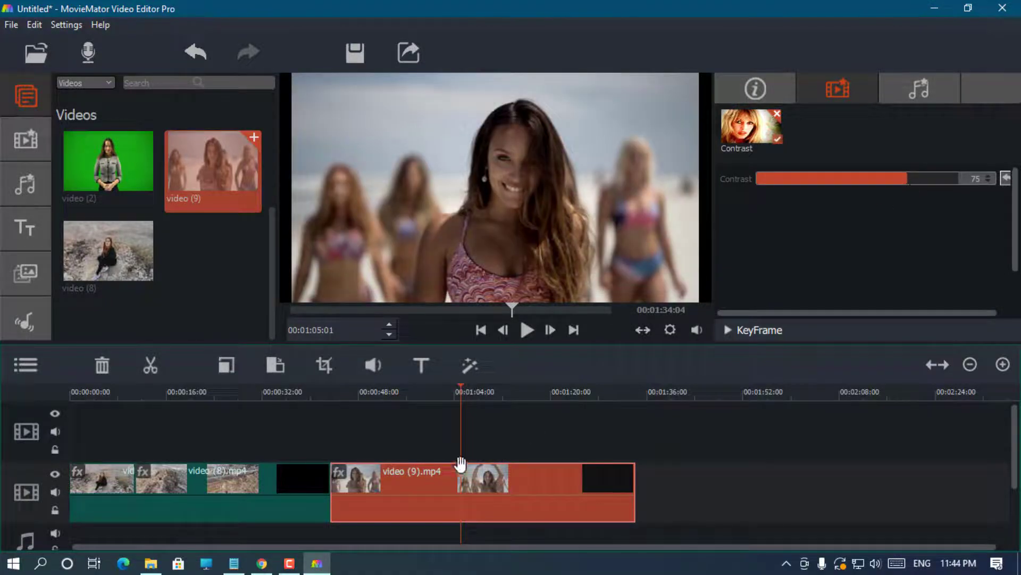
{"action": "left_click_drag", "start_coordinate": [462, 389], "coordinate": [410, 388]}
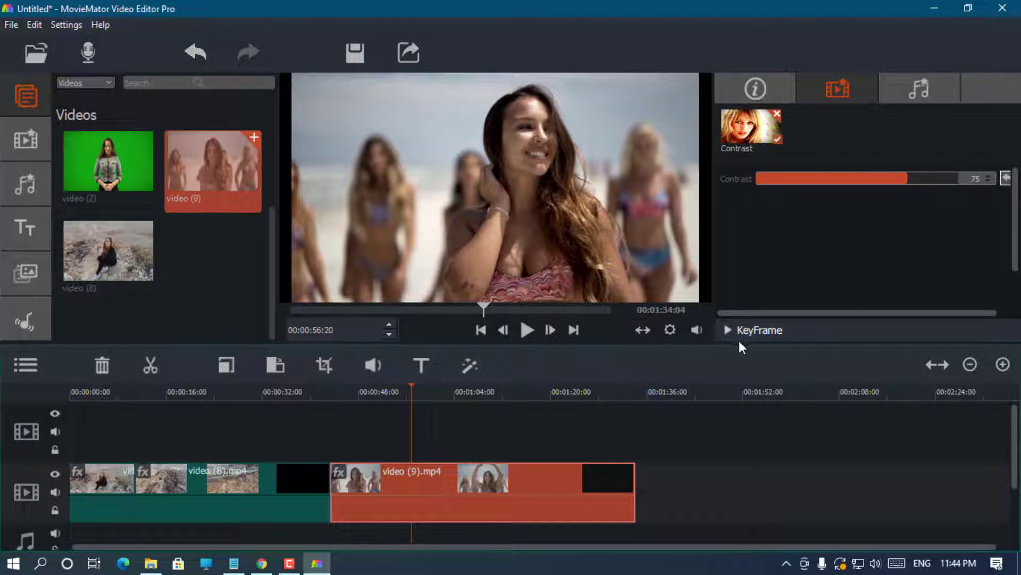
{"action": "left_click_drag", "start_coordinate": [769, 313], "coordinate": [839, 316]}
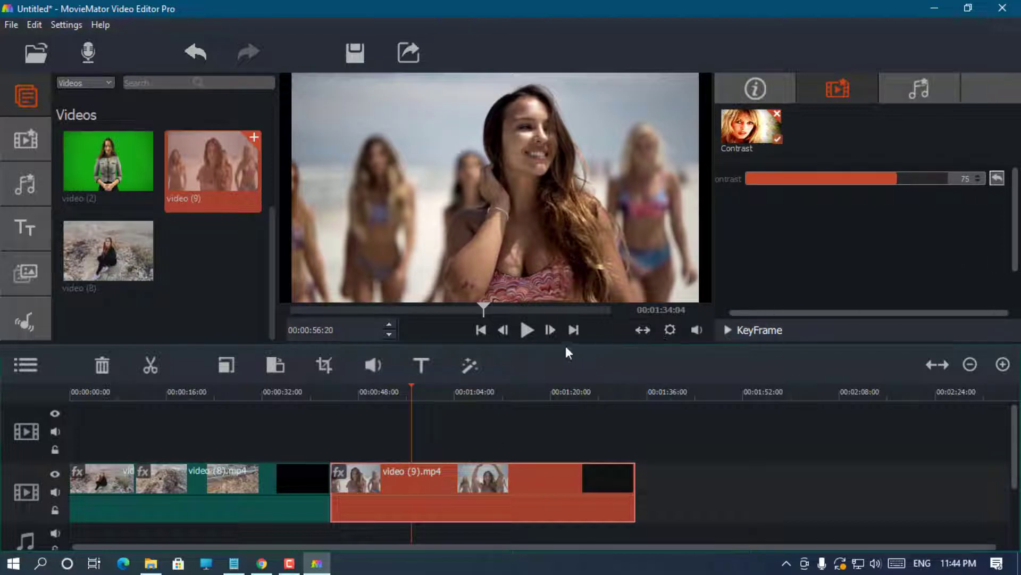
Step: Apply the Saturation filter to the video (9) clip and set its saturation to 23
{"action": "left_click", "coordinate": [470, 365]}
{"action": "scroll", "coordinate": [474, 283], "scroll_direction": "down", "scroll_amount": 2}
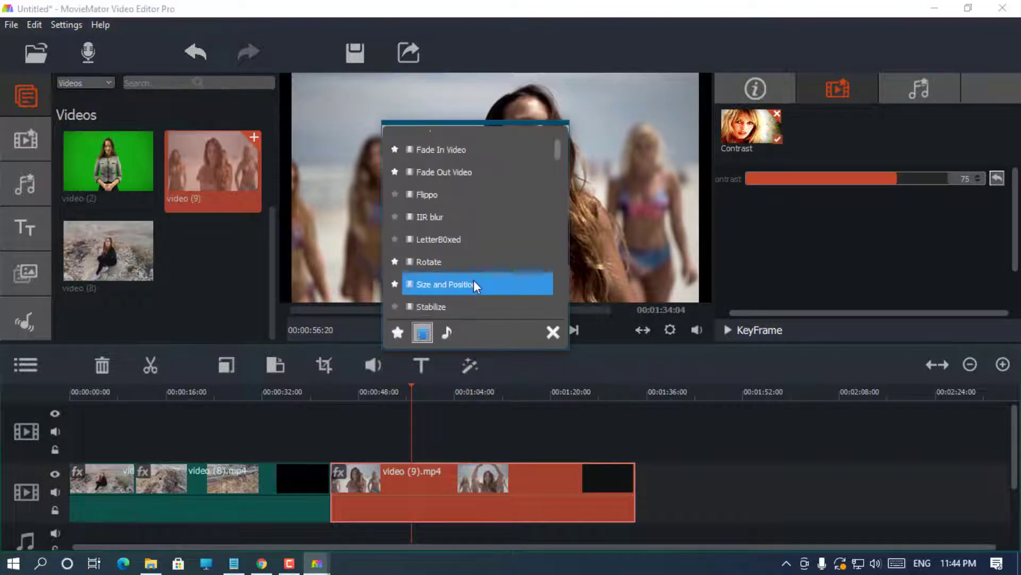
{"action": "scroll", "coordinate": [456, 176], "scroll_direction": "up", "scroll_amount": 2}
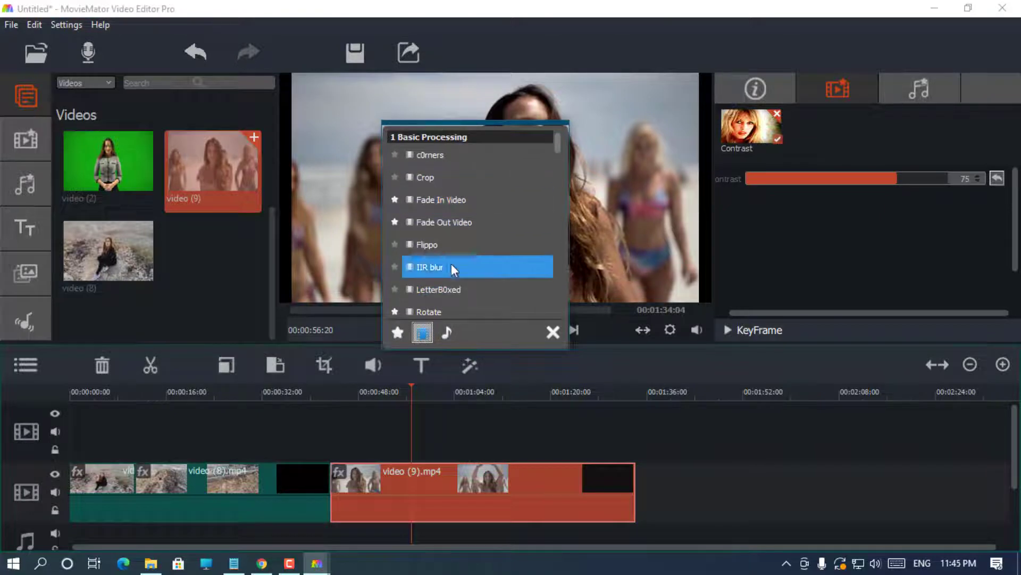
{"action": "scroll", "coordinate": [455, 279], "scroll_direction": "down", "scroll_amount": 2}
{"action": "scroll", "coordinate": [468, 286], "scroll_direction": "down", "scroll_amount": 5}
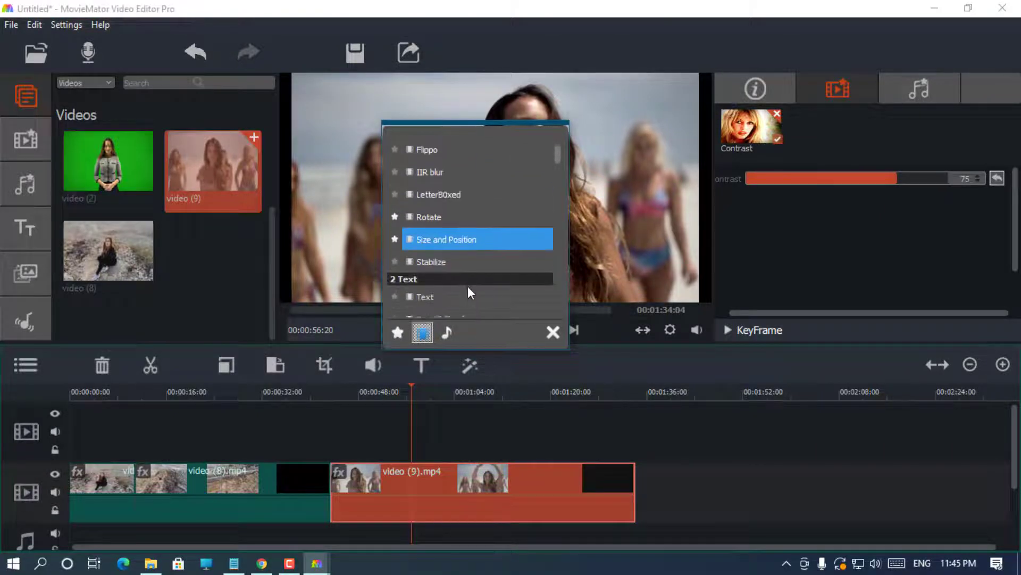
{"action": "scroll", "coordinate": [468, 285], "scroll_direction": "down", "scroll_amount": 2}
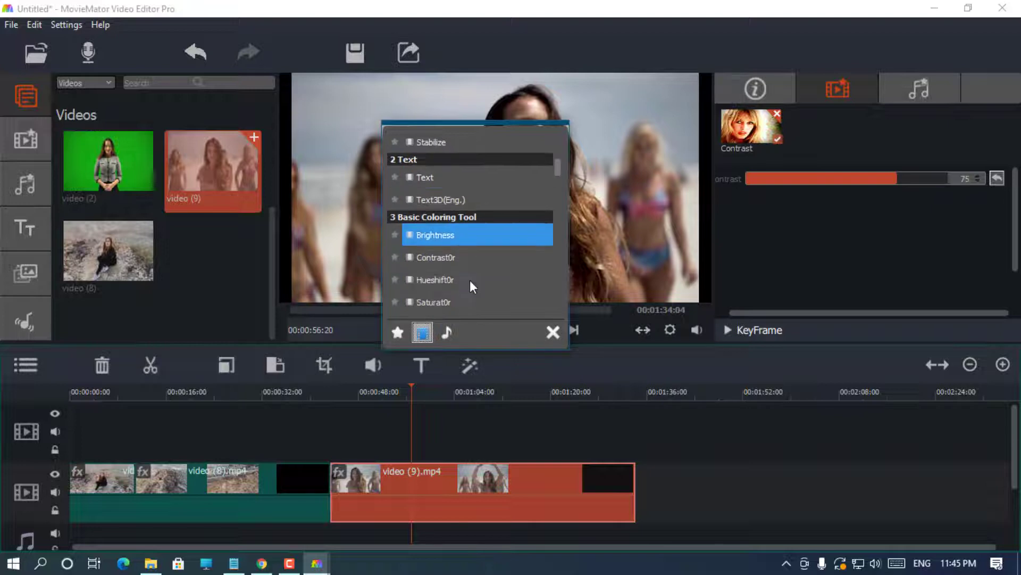
{"action": "scroll", "coordinate": [471, 249], "scroll_direction": "down", "scroll_amount": 1}
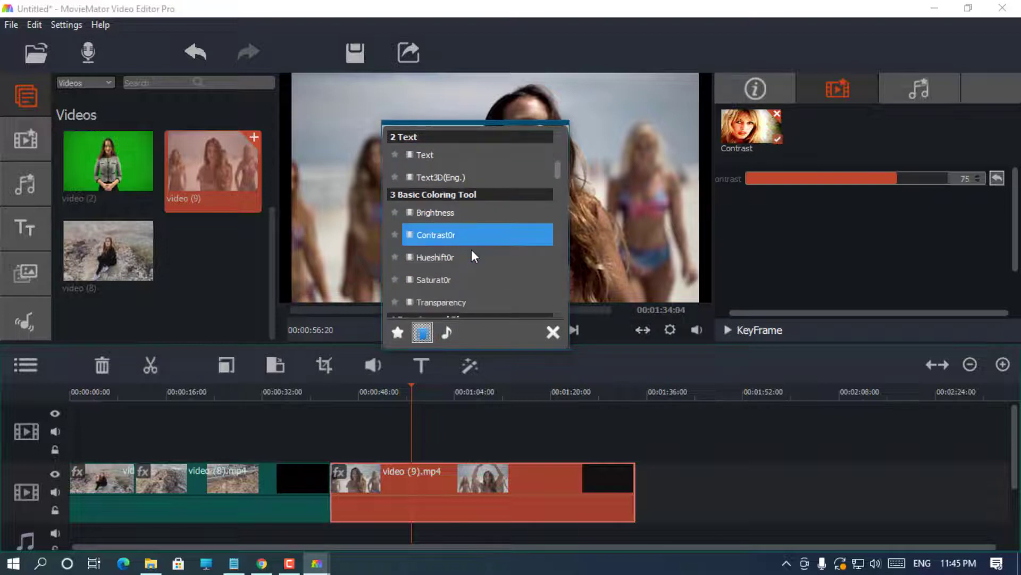
{"action": "left_click", "coordinate": [470, 288]}
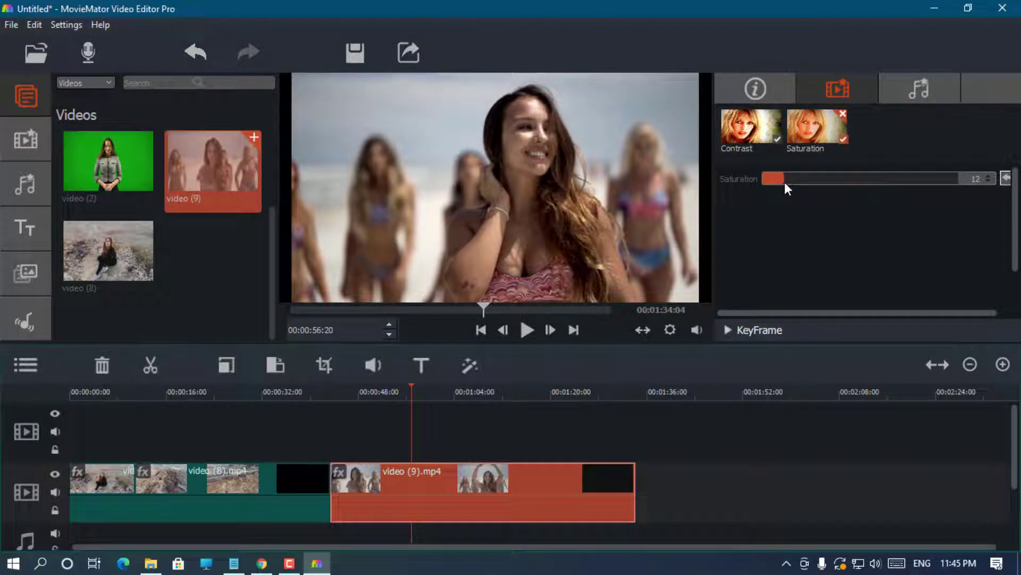
{"action": "left_click_drag", "start_coordinate": [786, 183], "coordinate": [811, 192]}
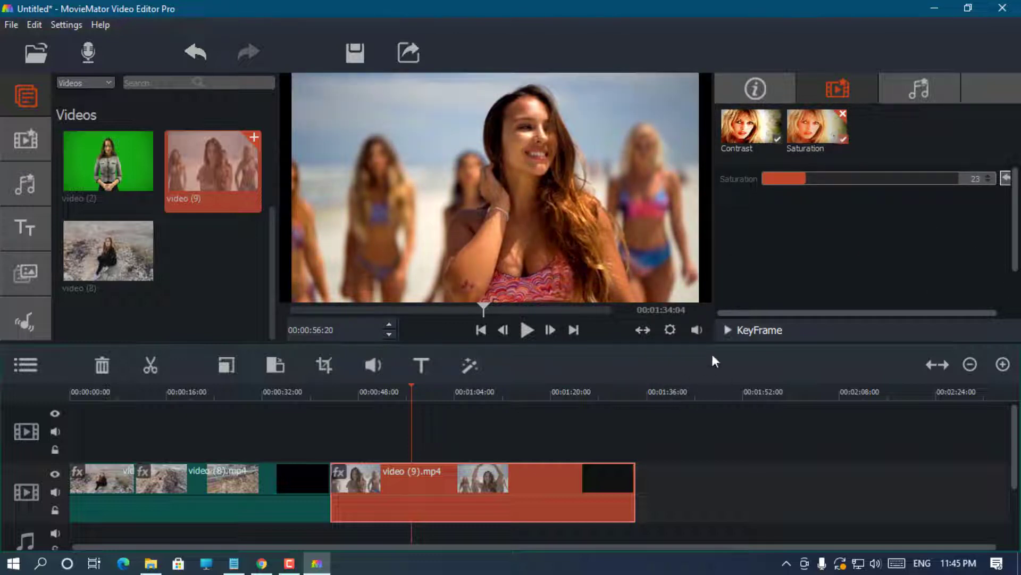
Step: Set the Saturation parameter's animation to In Animation with a 2 s duration and enable its key frames
{"action": "left_click", "coordinate": [730, 330]}
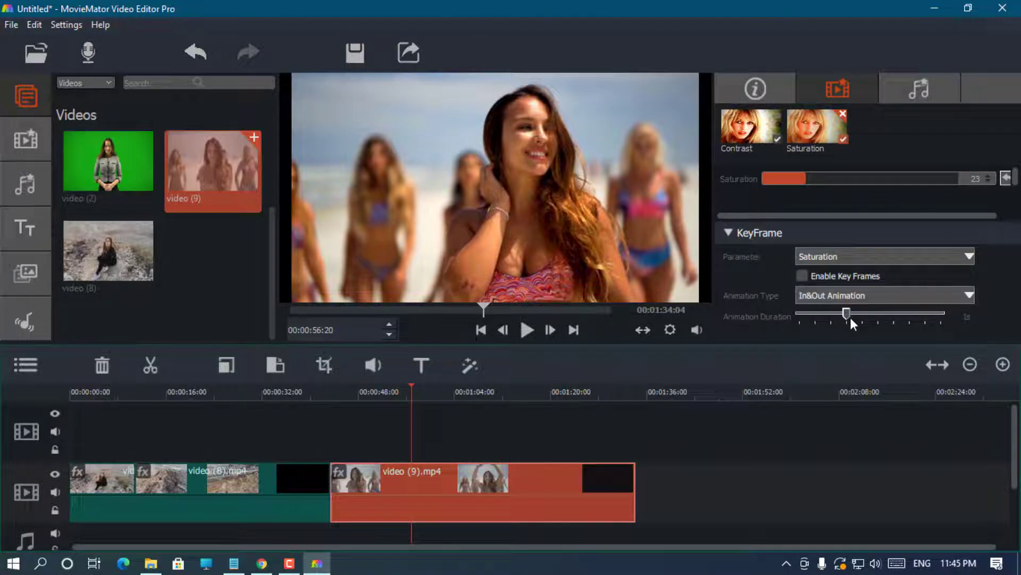
{"action": "left_click", "coordinate": [846, 317]}
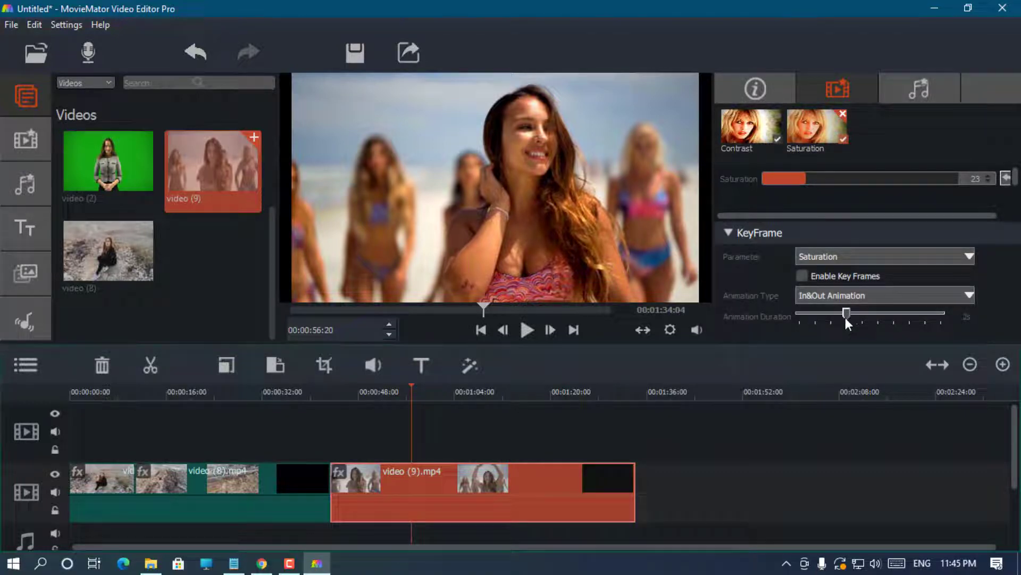
{"action": "left_click", "coordinate": [865, 258]}
{"action": "left_click", "coordinate": [867, 257]}
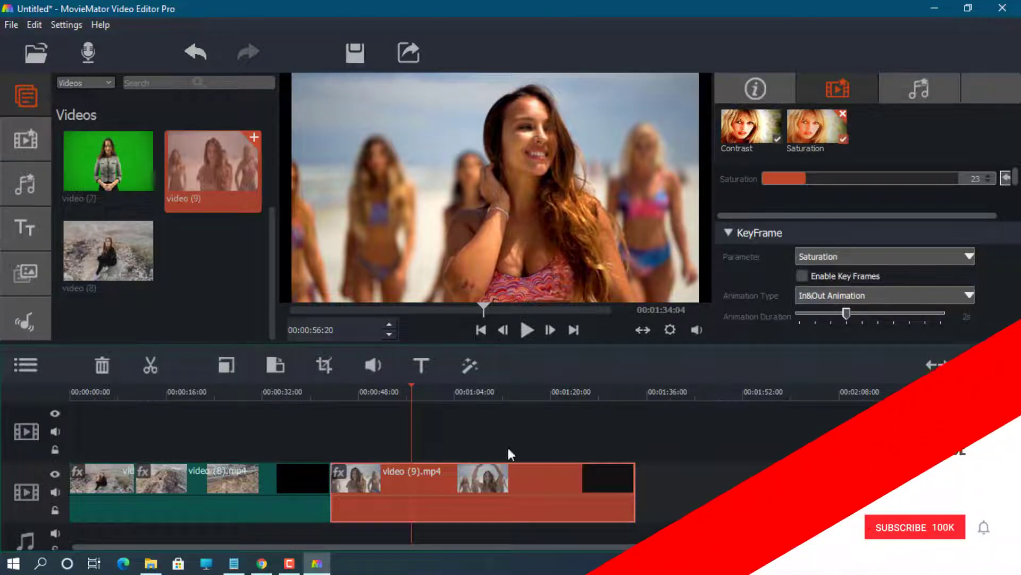
{"action": "left_click", "coordinate": [925, 307]}
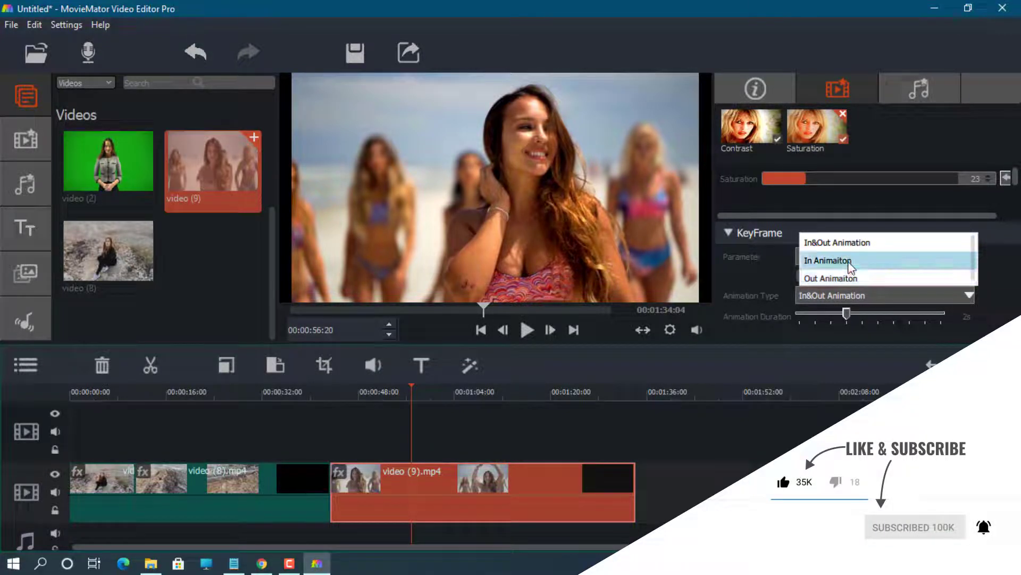
{"action": "left_click", "coordinate": [835, 260]}
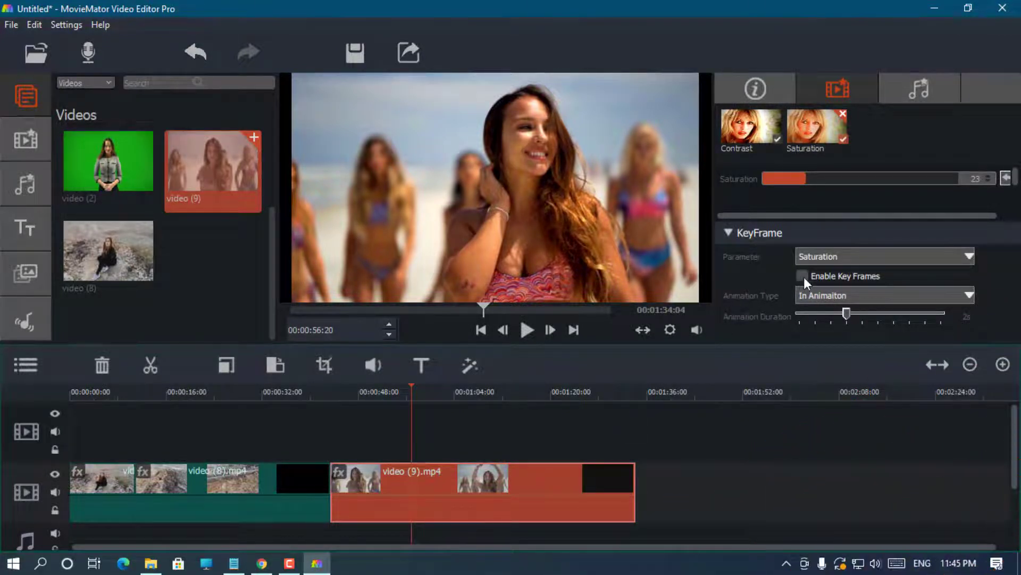
{"action": "left_click", "coordinate": [802, 276]}
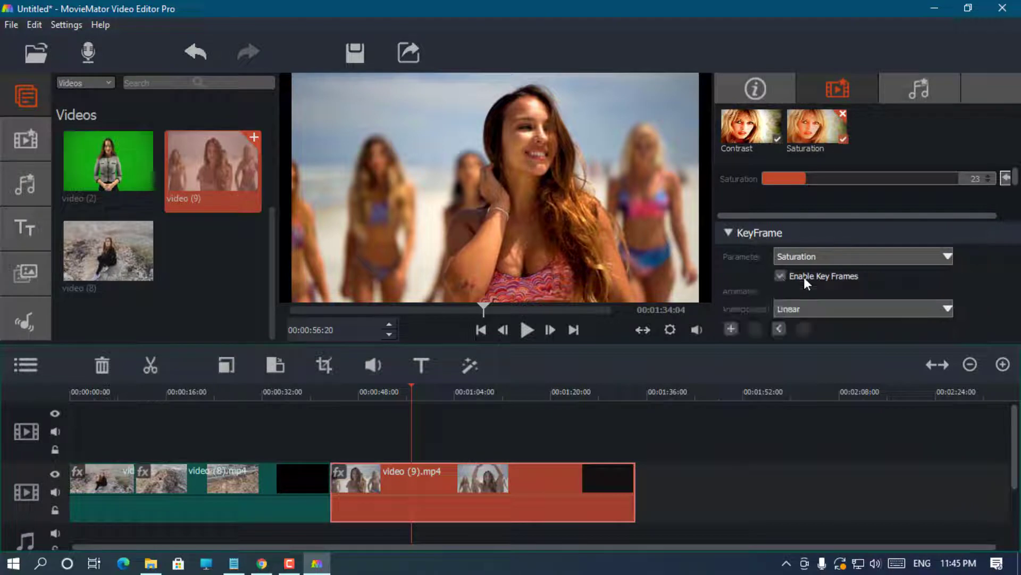
Step: Delete the saturation keyframe at position 00:00:02:00 and go to the keyframe at the start of the video (9) clip
{"action": "left_click", "coordinate": [343, 508]}
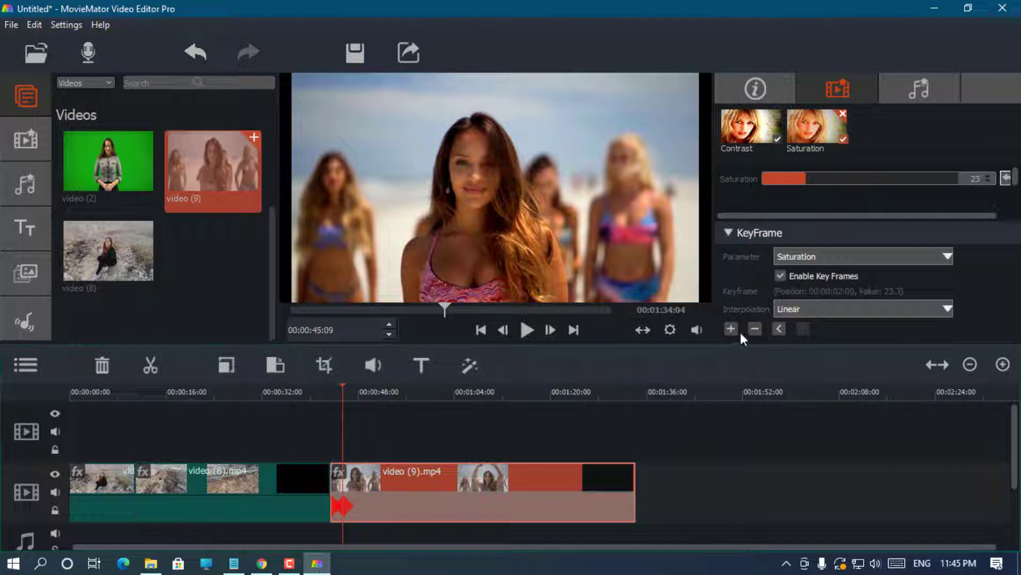
{"action": "left_click", "coordinate": [755, 328]}
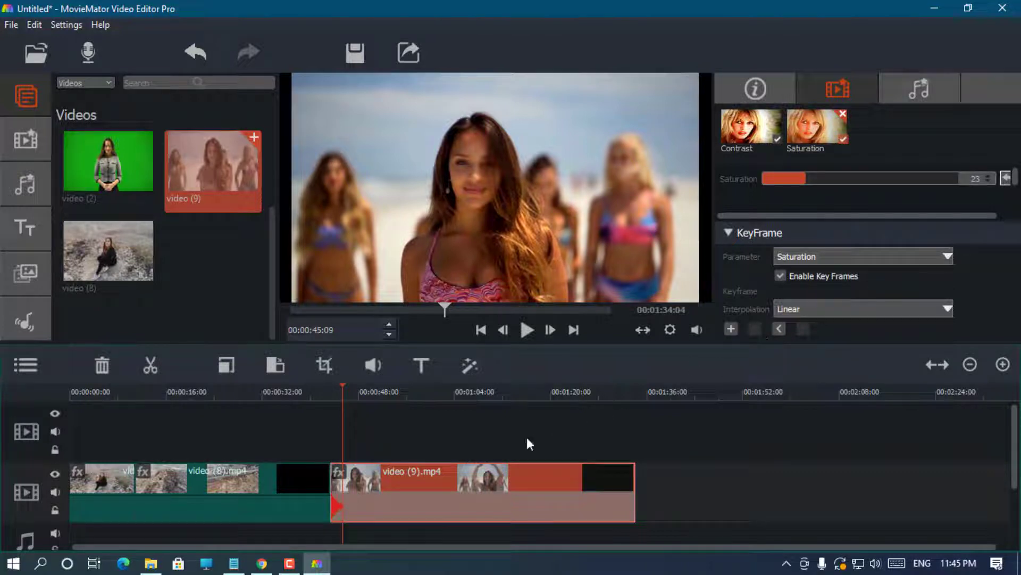
{"action": "left_click", "coordinate": [339, 508]}
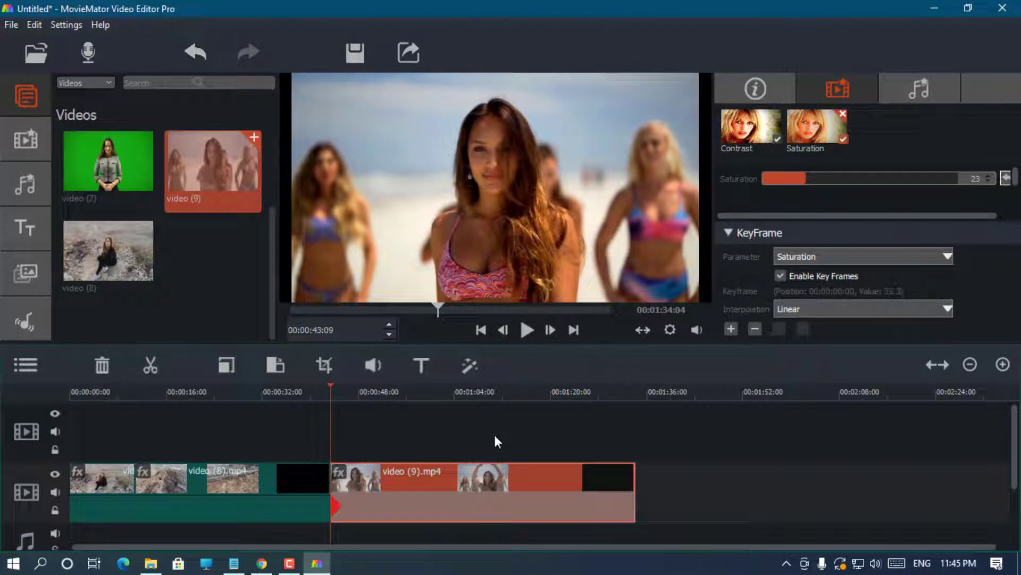
Step: Play the transition from the video (8) clip into the video (9) clip to check the saturation effect
{"action": "left_click", "coordinate": [301, 388]}
{"action": "left_click", "coordinate": [527, 329]}
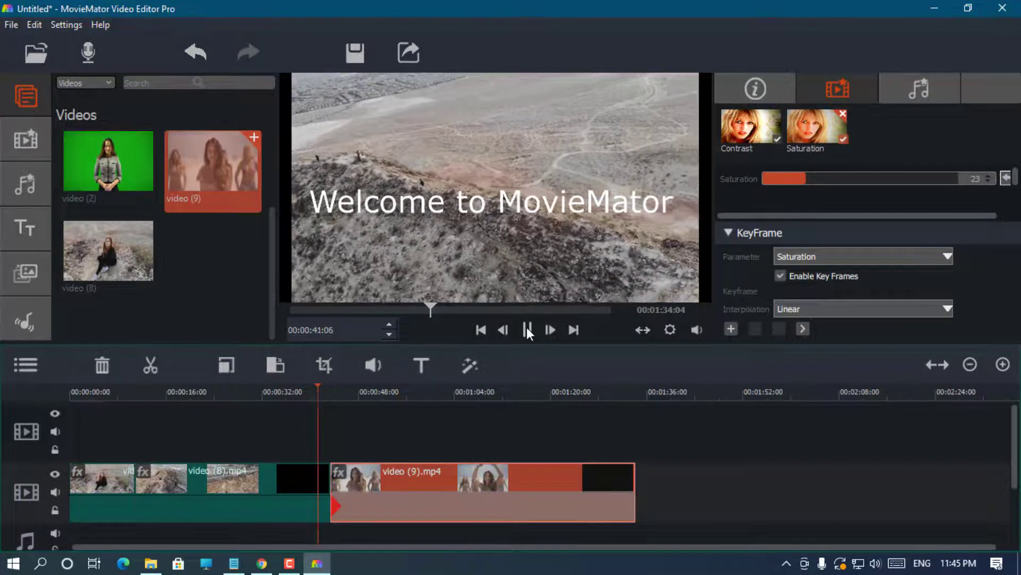
{"action": "left_click", "coordinate": [527, 327]}
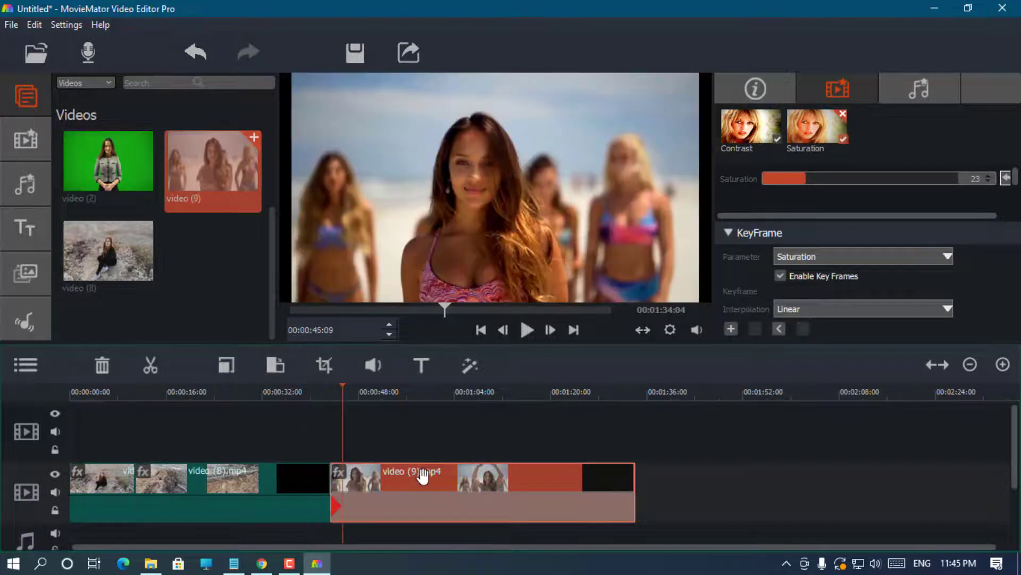
Step: Look through the video filters and apply the Transparency filter to the video (9) clip
{"action": "left_click", "coordinate": [468, 365]}
{"action": "left_click", "coordinate": [484, 231]}
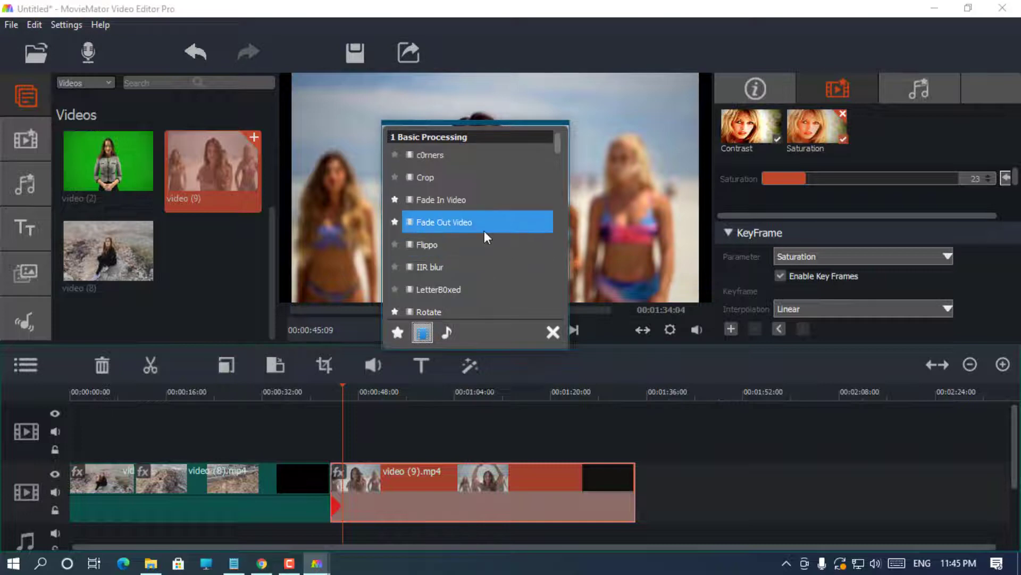
{"action": "scroll", "coordinate": [484, 231], "scroll_direction": "down", "scroll_amount": 1}
{"action": "scroll", "coordinate": [485, 230], "scroll_direction": "down", "scroll_amount": 1}
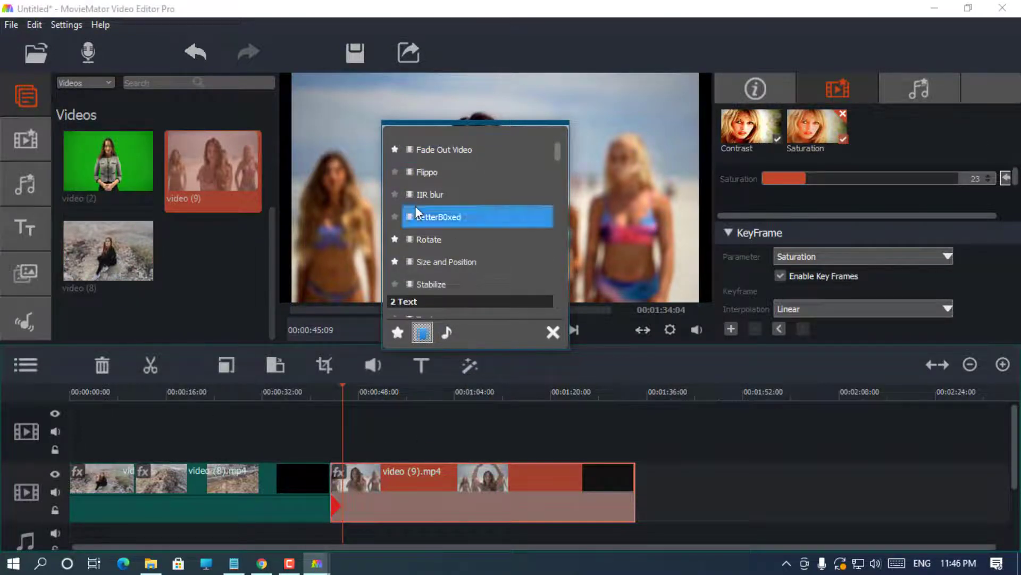
{"action": "scroll", "coordinate": [484, 248], "scroll_direction": "down", "scroll_amount": 3}
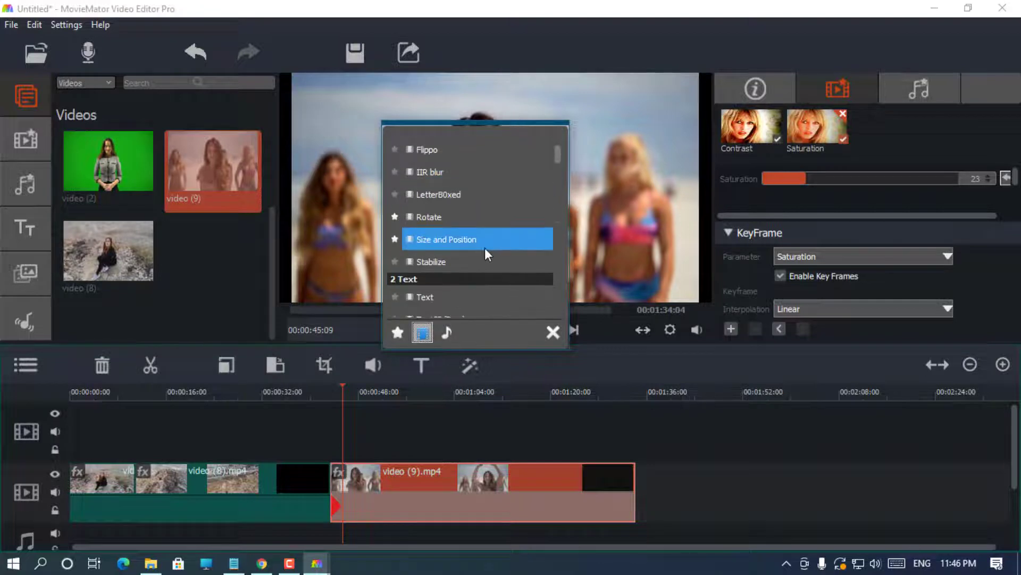
{"action": "scroll", "coordinate": [485, 249], "scroll_direction": "down", "scroll_amount": 2}
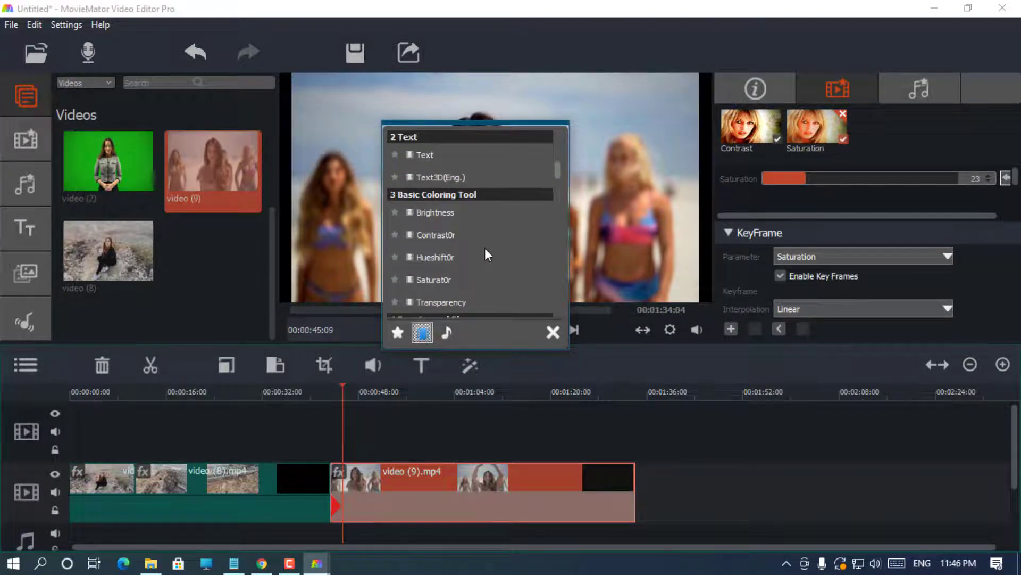
{"action": "scroll", "coordinate": [484, 248], "scroll_direction": "down", "scroll_amount": 1}
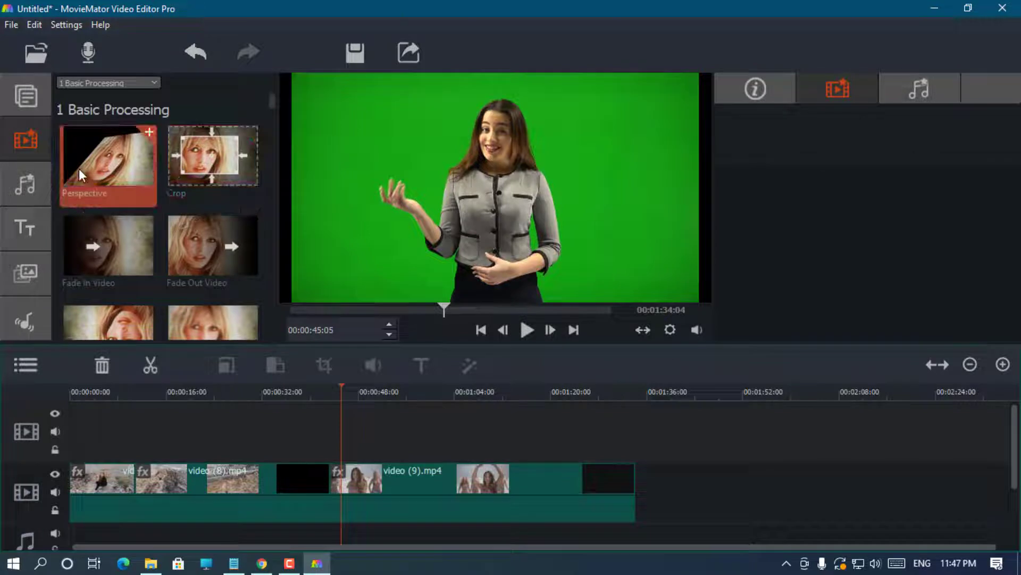
Step: Apply the Perspective filter to the video (9) clip with Corner 1 X at 45 and Corner 1 Y at 42, and preview it
{"action": "left_click_drag", "start_coordinate": [93, 158], "coordinate": [368, 478]}
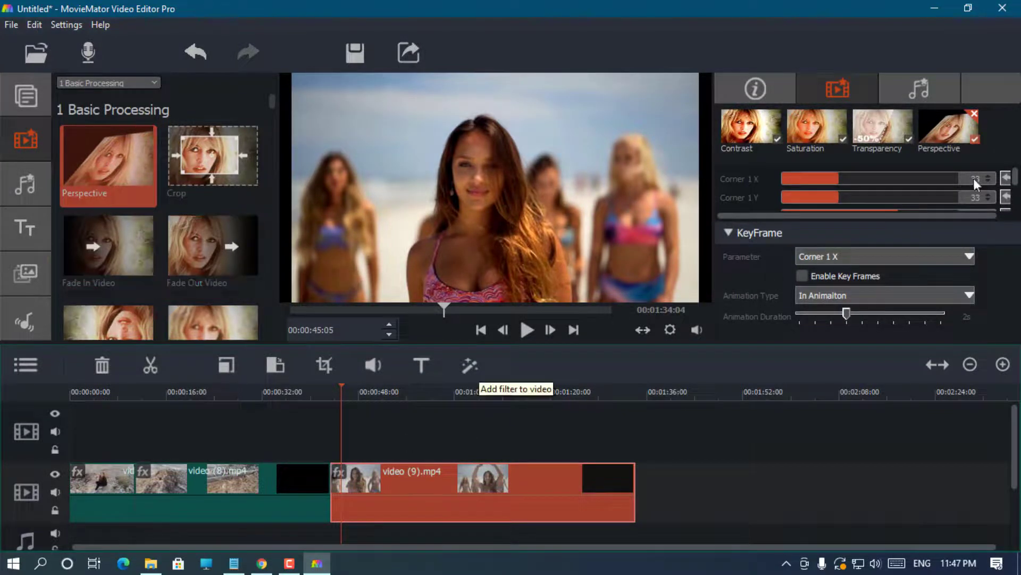
{"action": "left_click_drag", "start_coordinate": [838, 179], "coordinate": [857, 197]}
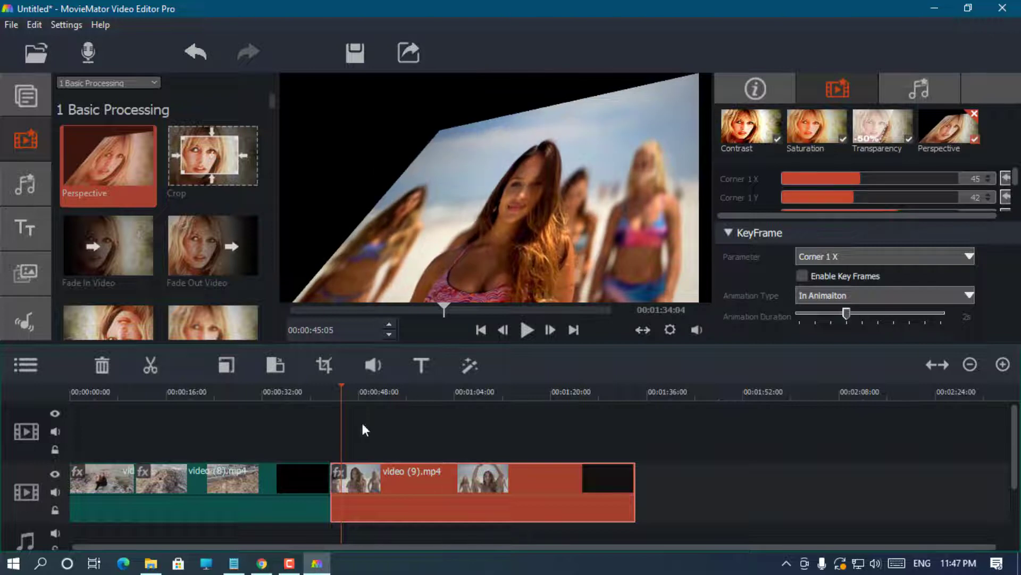
{"action": "left_click", "coordinate": [526, 330]}
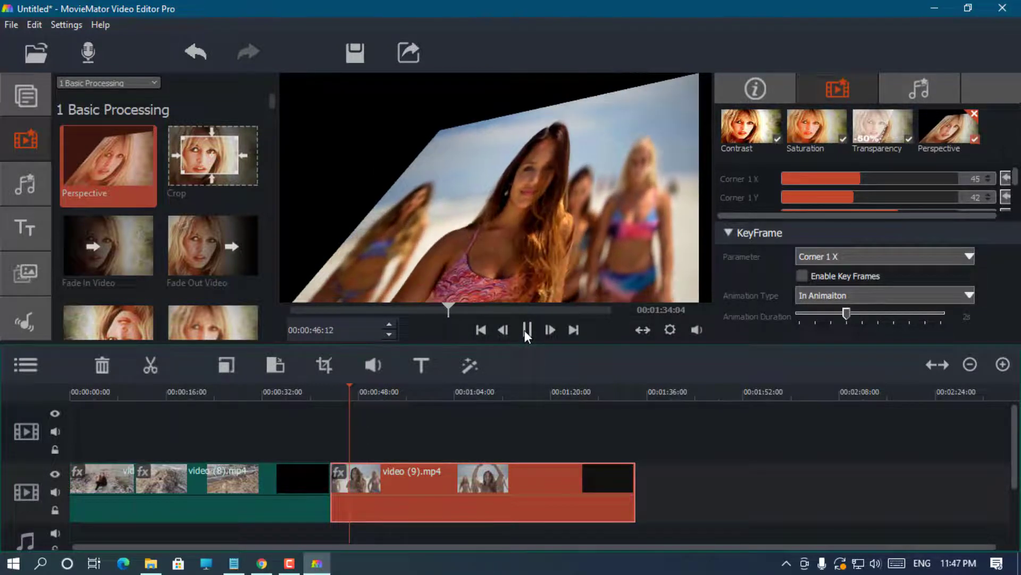
{"action": "left_click", "coordinate": [526, 330]}
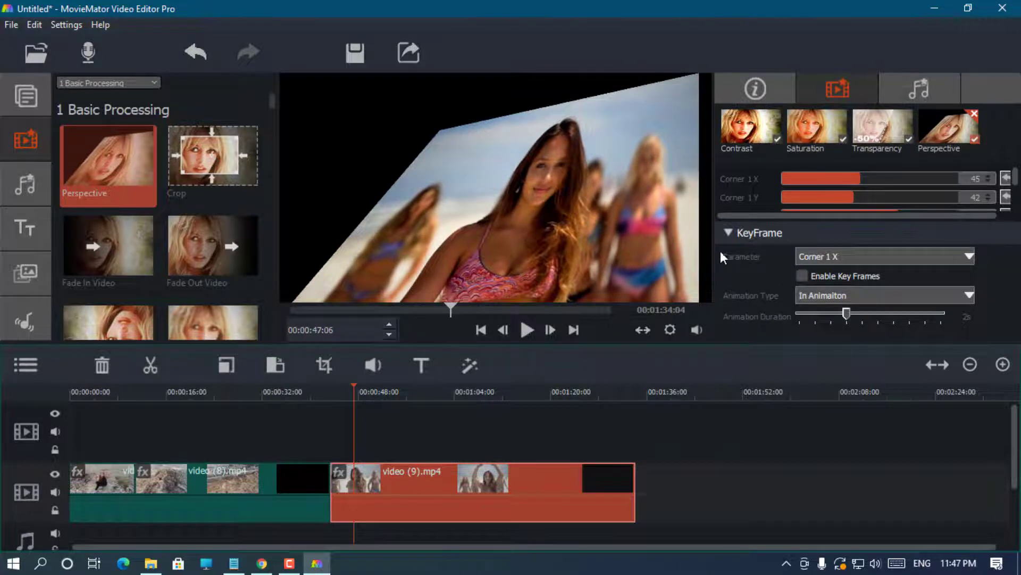
Step: Distort the video (9) perspective further with Corner 2 Y at 57, Corner 3 Y at 82 and Corner 4 X at 40
{"action": "left_click", "coordinate": [727, 235]}
{"action": "scroll", "coordinate": [909, 230], "scroll_direction": "down", "scroll_amount": 1}
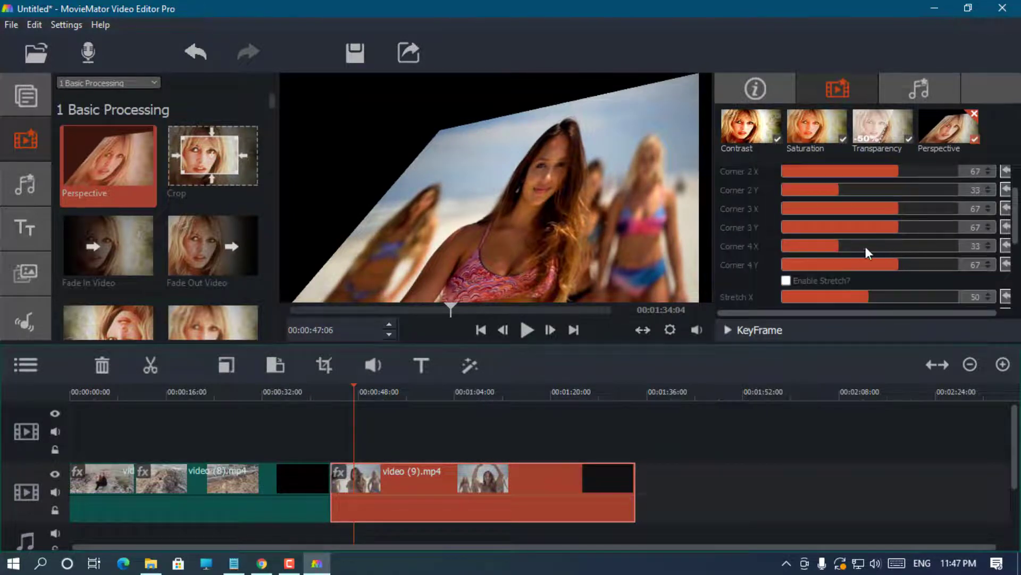
{"action": "mouse_move", "coordinate": [835, 247]}
{"action": "left_mouse_down"}
{"action": "mouse_move", "coordinate": [849, 247]}
{"action": "mouse_move", "coordinate": [835, 267]}
{"action": "left_mouse_up"}
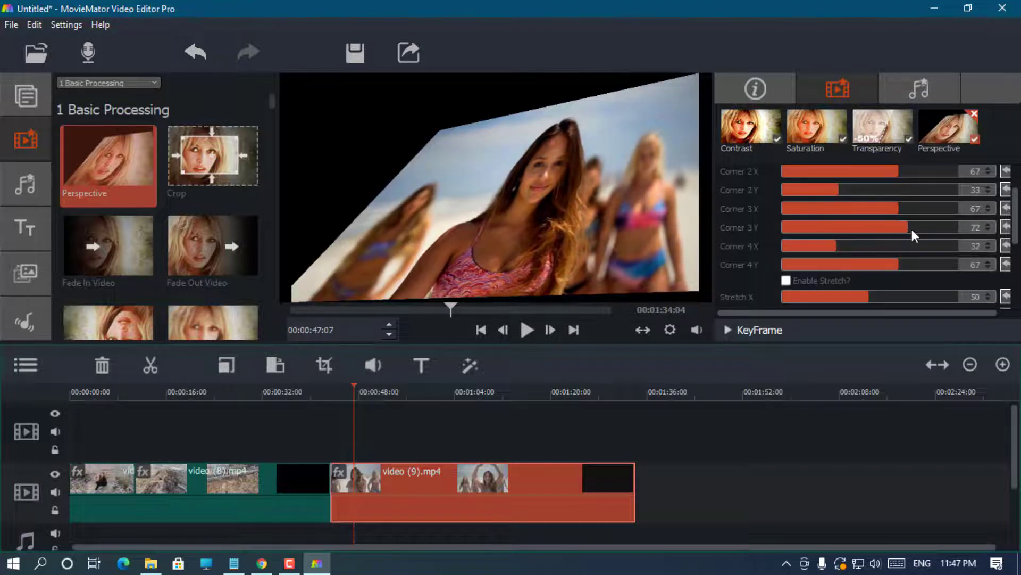
{"action": "left_click", "coordinate": [872, 229]}
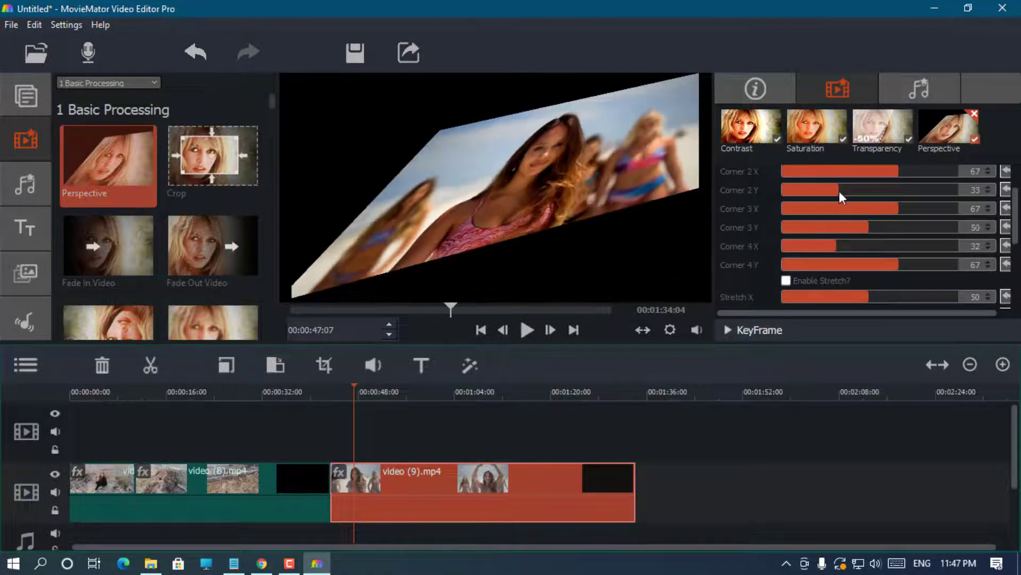
{"action": "left_click_drag", "start_coordinate": [839, 190], "coordinate": [857, 192]}
{"action": "left_click_drag", "start_coordinate": [857, 192], "coordinate": [883, 200]}
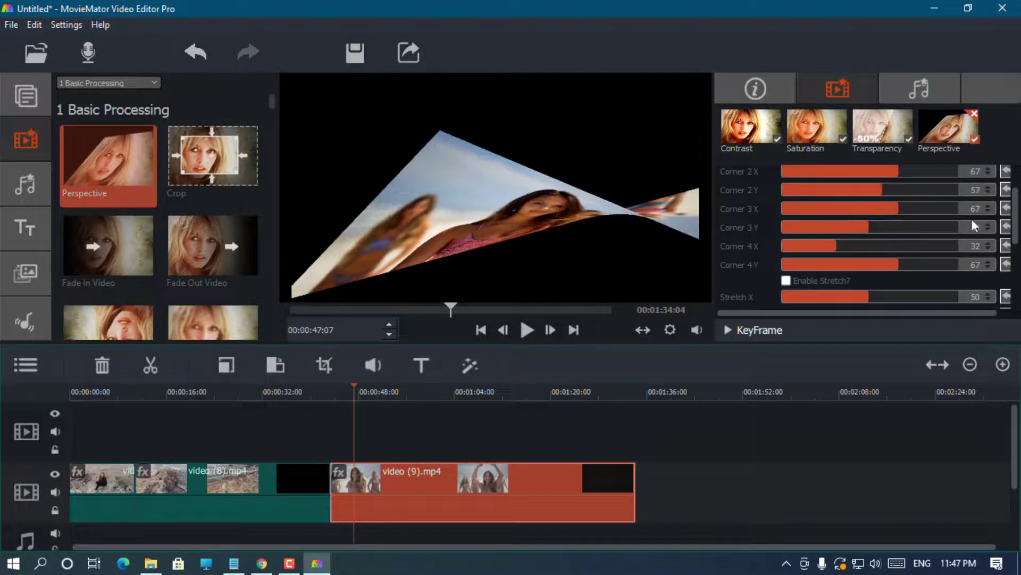
{"action": "scroll", "coordinate": [884, 266], "scroll_direction": "up", "scroll_amount": 1}
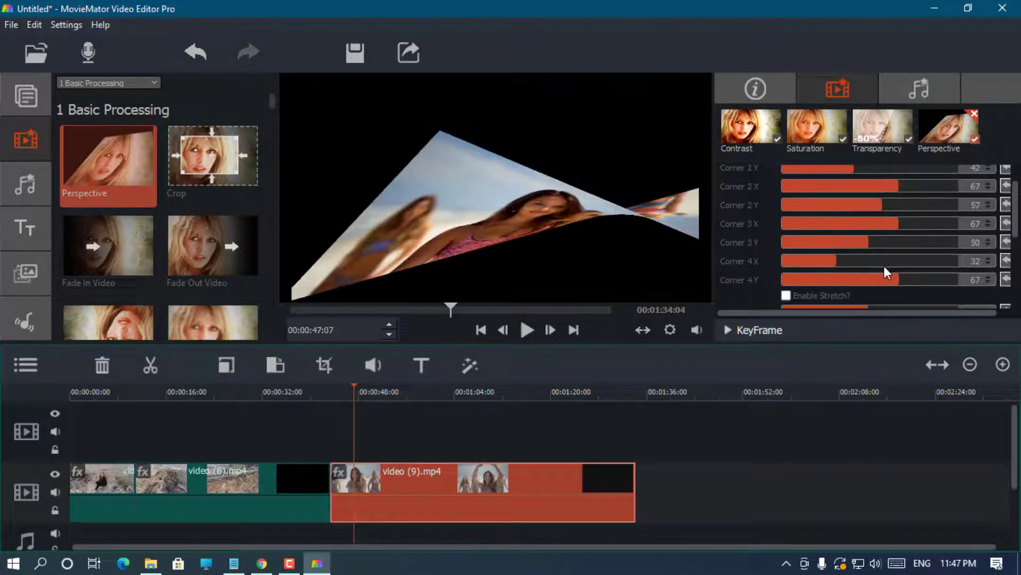
{"action": "scroll", "coordinate": [884, 266], "scroll_direction": "up", "scroll_amount": 5}
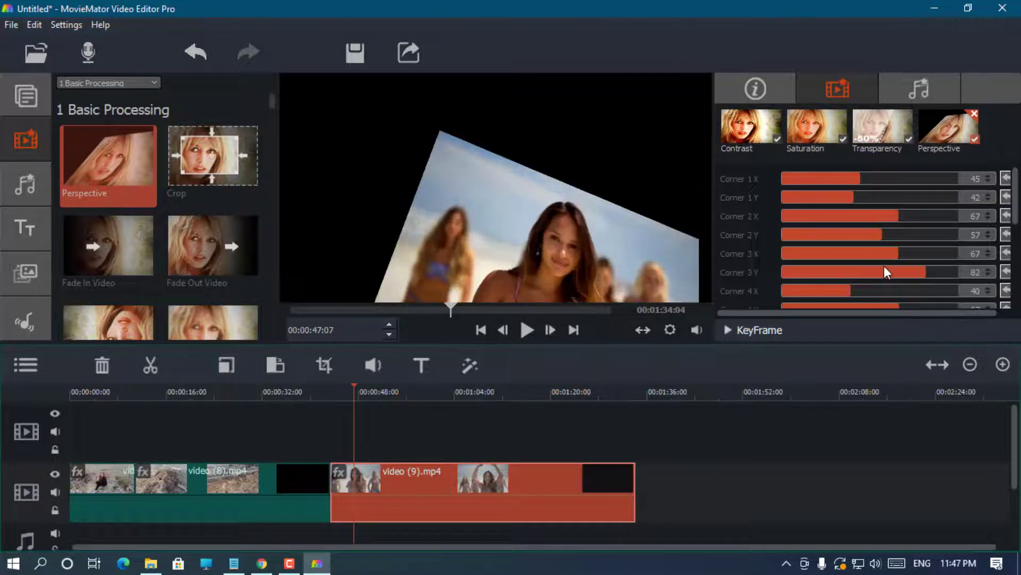
Step: Remove the Perspective, Transparency, Saturation and Contrast filters from the video (9) clip
{"action": "left_click", "coordinate": [974, 113]}
{"action": "left_click", "coordinate": [908, 114]}
{"action": "left_click", "coordinate": [843, 113]}
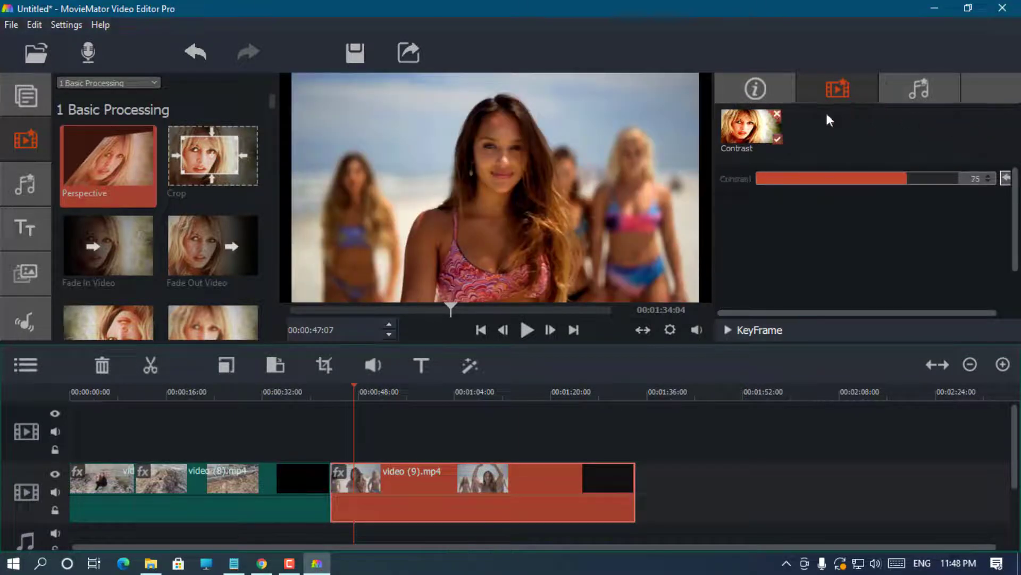
{"action": "left_click", "coordinate": [777, 113]}
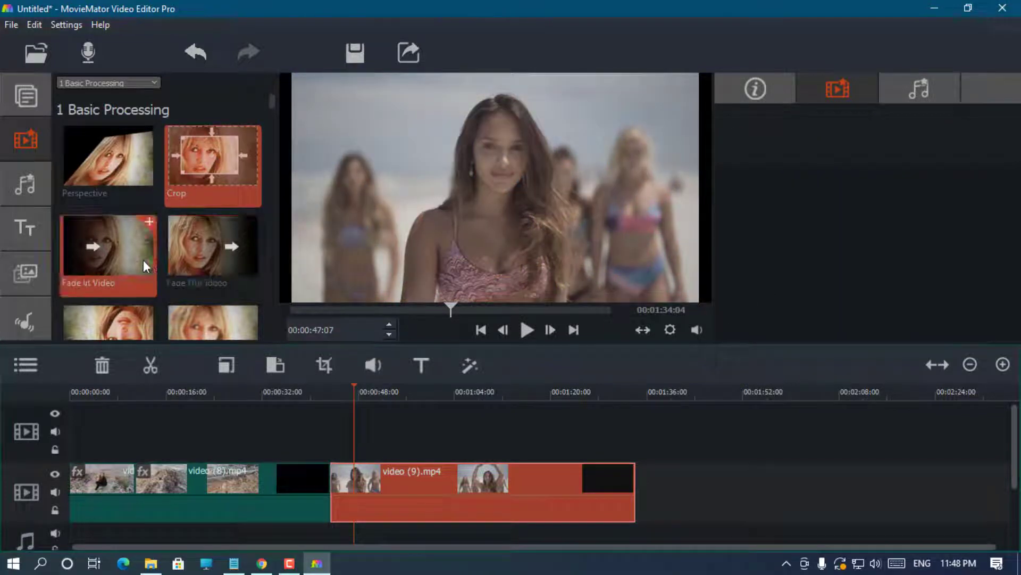
Step: Apply the Fade In Video filter to the video (9) clip and preview it from 00:00:41:22
{"action": "left_click_drag", "start_coordinate": [93, 244], "coordinate": [345, 482]}
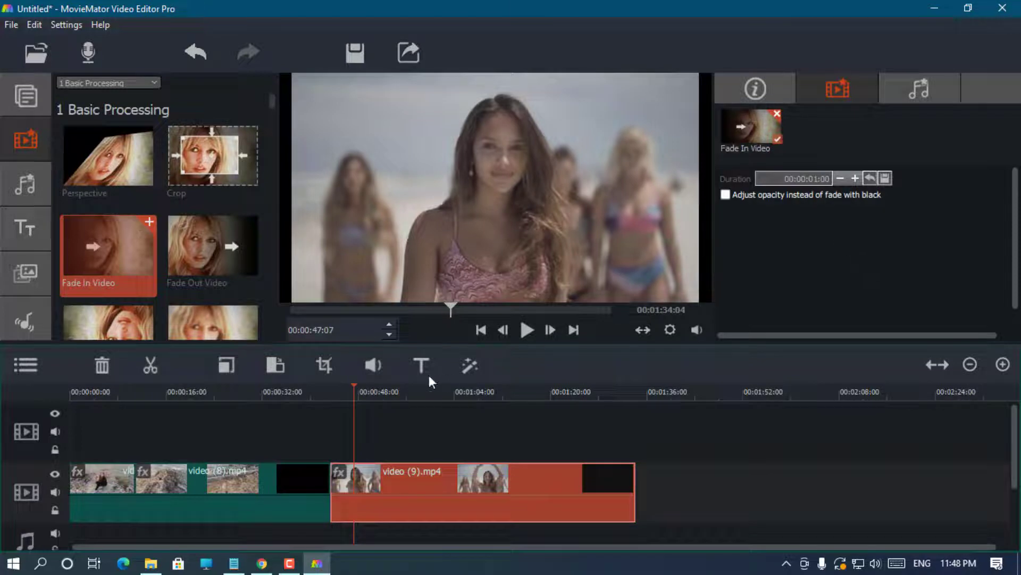
{"action": "left_click", "coordinate": [322, 392]}
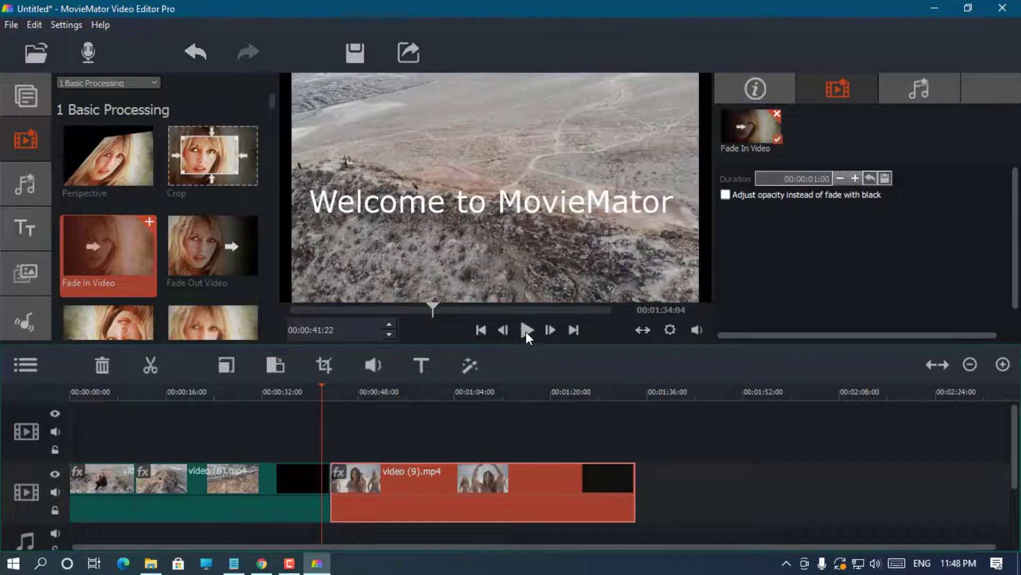
{"action": "left_click", "coordinate": [528, 330]}
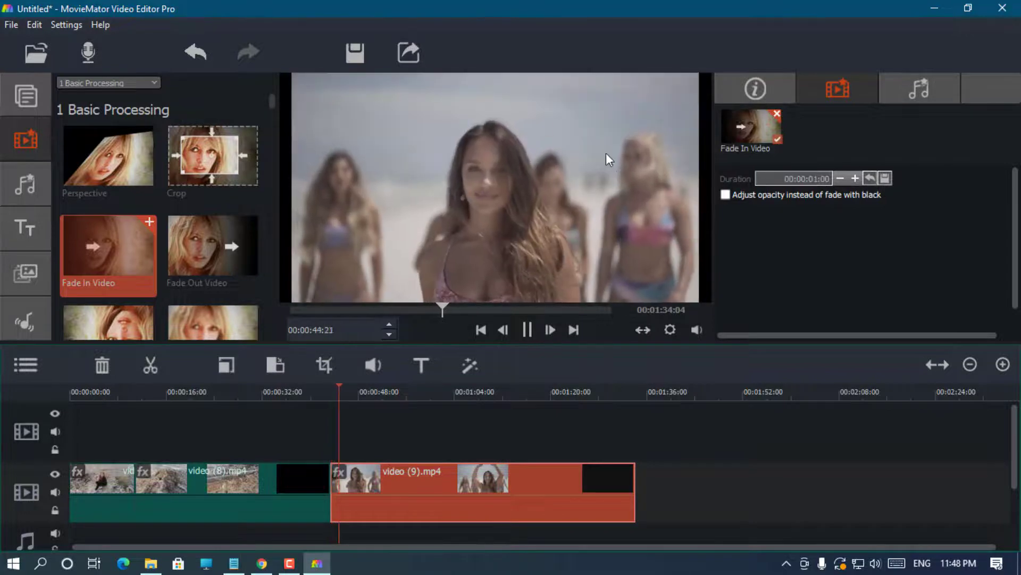
{"action": "key", "text": "space"}
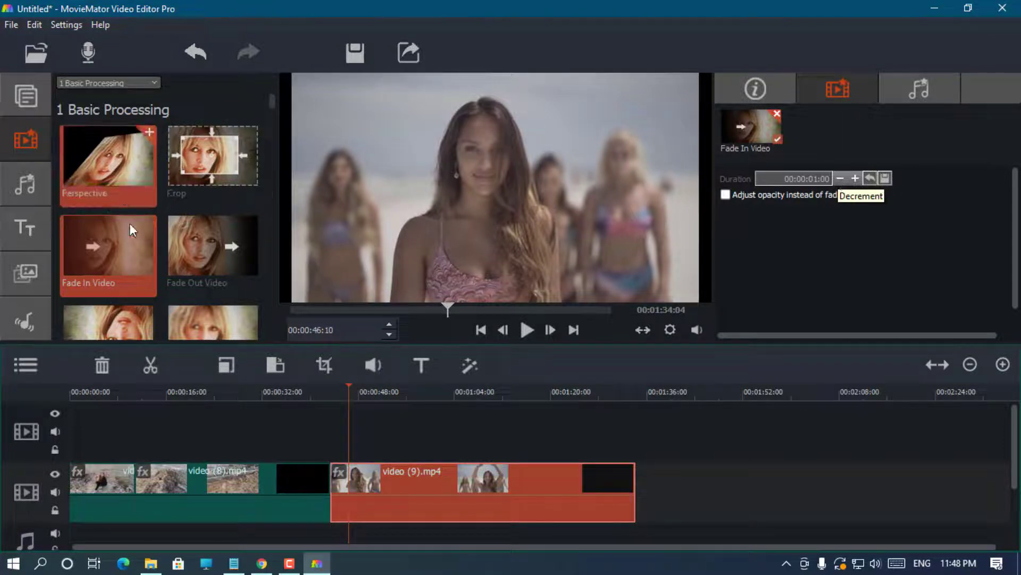
Step: Look through the video filters in the Basic Processing, Text and Basic Coloring Tool categories
{"action": "scroll", "coordinate": [178, 240], "scroll_direction": "down", "scroll_amount": 3}
{"action": "scroll", "coordinate": [179, 241], "scroll_direction": "up", "scroll_amount": 3}
{"action": "scroll", "coordinate": [179, 241], "scroll_direction": "down", "scroll_amount": 5}
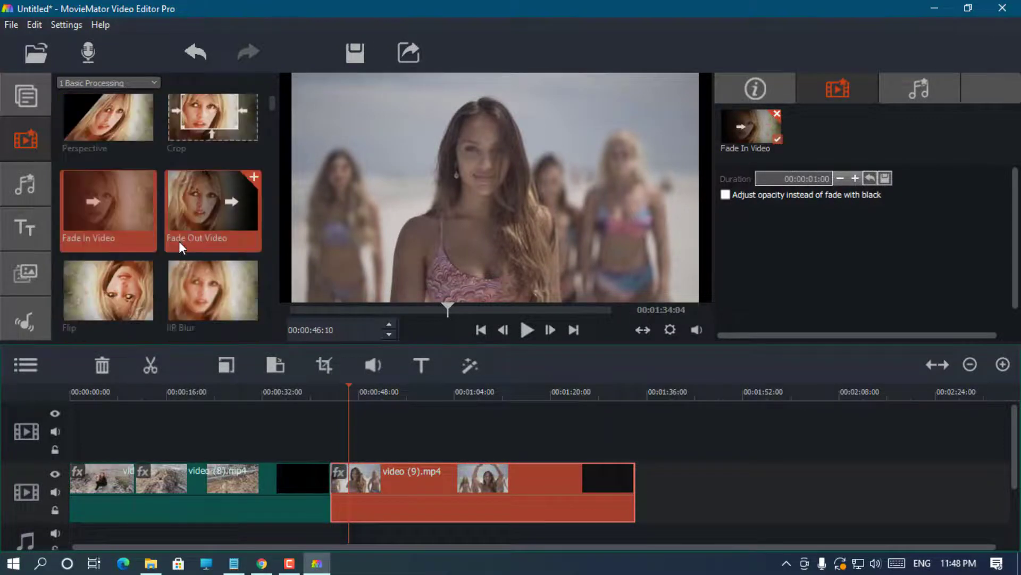
{"action": "left_click", "coordinate": [199, 162]}
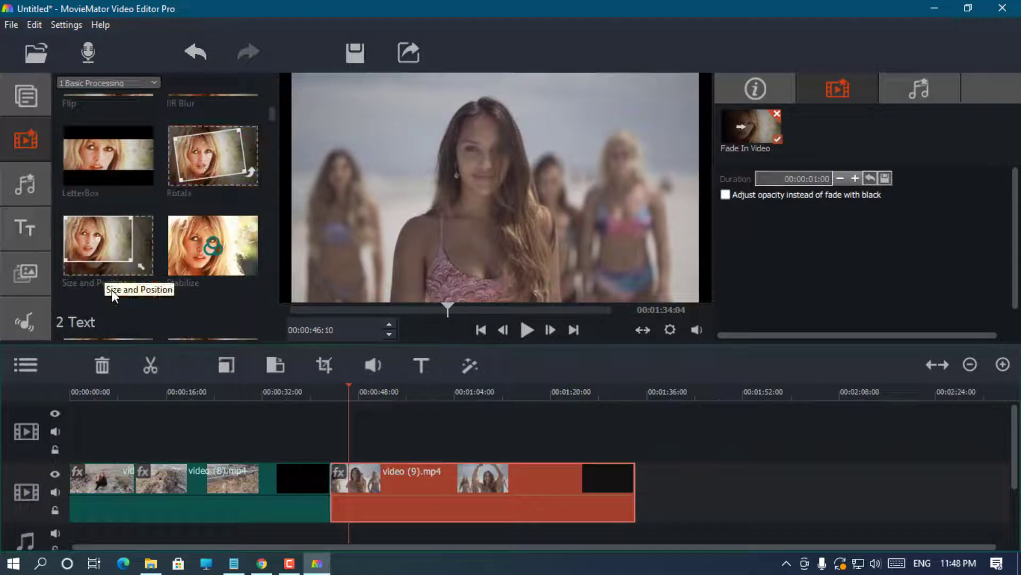
{"action": "scroll", "coordinate": [129, 229], "scroll_direction": "down", "scroll_amount": 2}
{"action": "scroll", "coordinate": [129, 228], "scroll_direction": "down", "scroll_amount": 2}
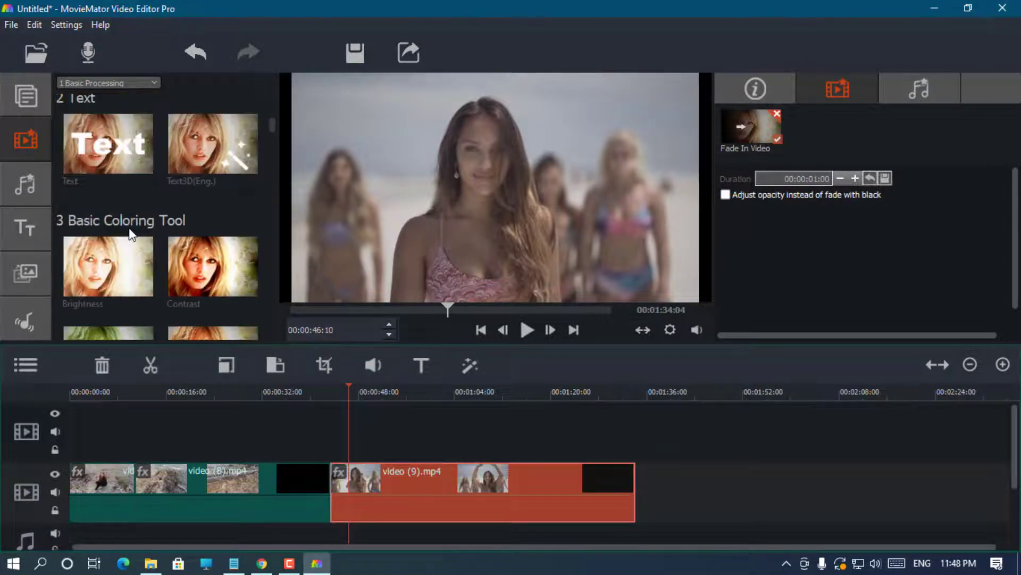
{"action": "scroll", "coordinate": [129, 235], "scroll_direction": "down", "scroll_amount": 2}
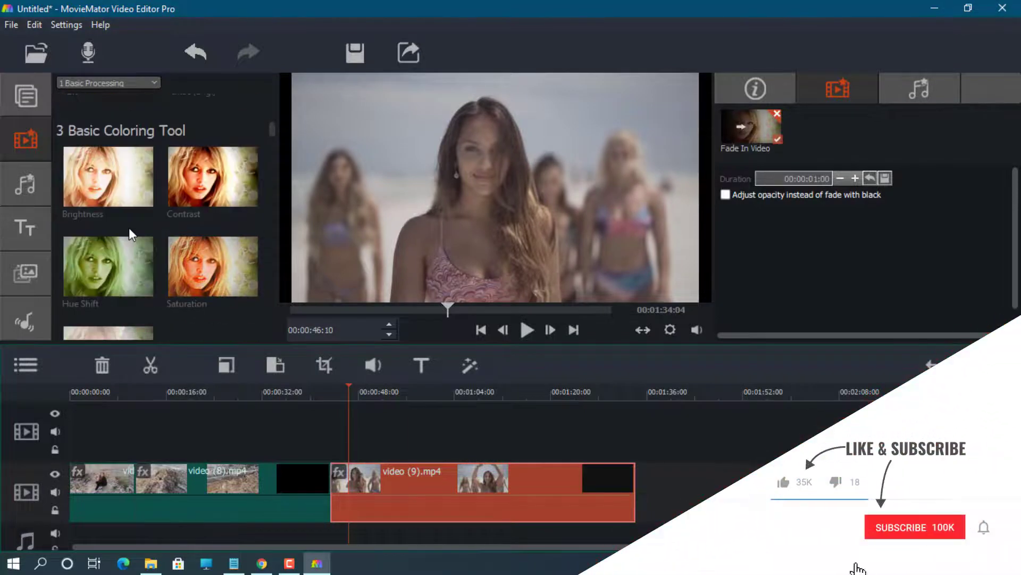
Step: Remove the Fade In Video filter from the video (9) clip and split the clip at 00:01:01:07
{"action": "left_click", "coordinate": [440, 392]}
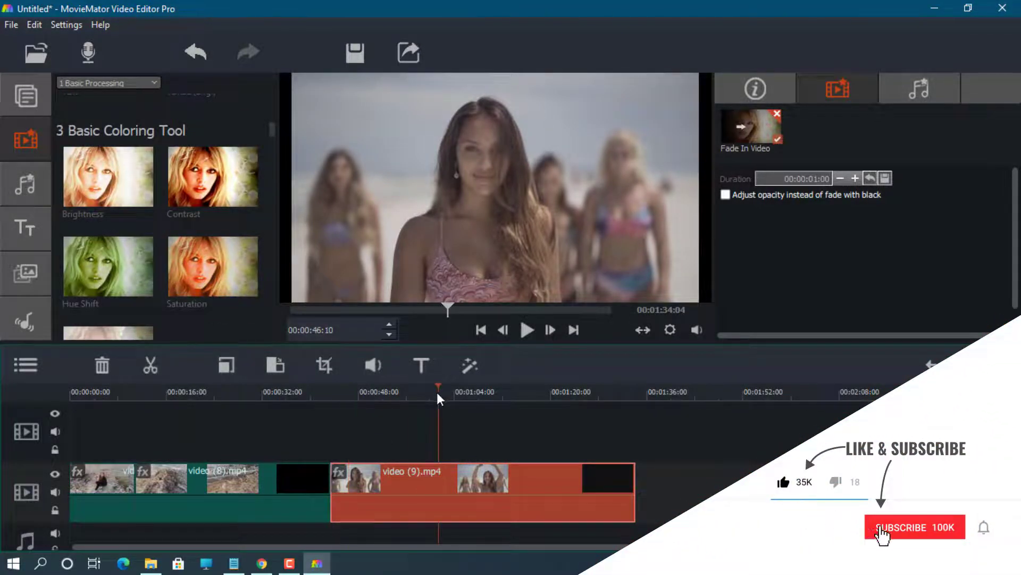
{"action": "left_click", "coordinate": [777, 113]}
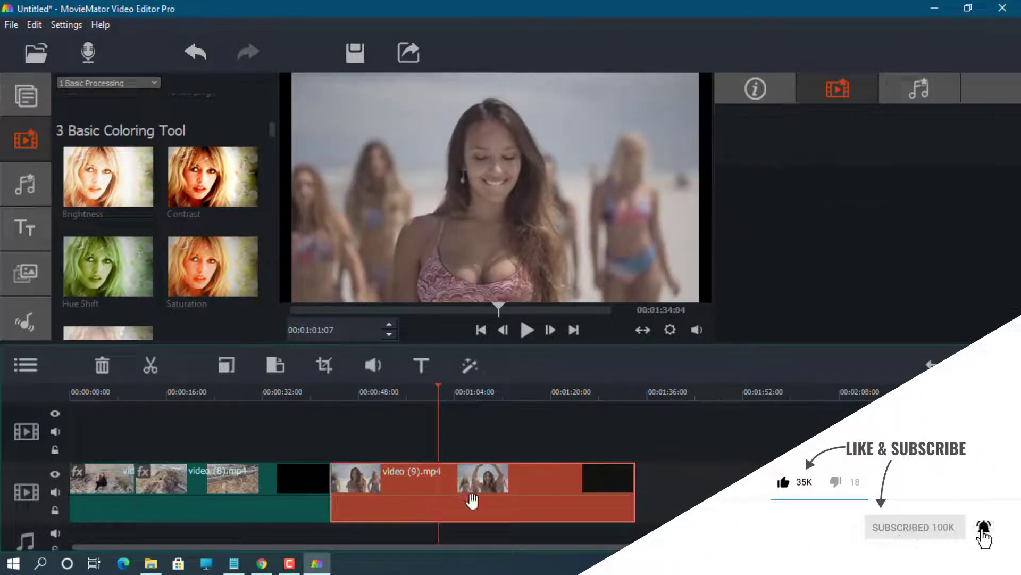
{"action": "left_click", "coordinate": [151, 366]}
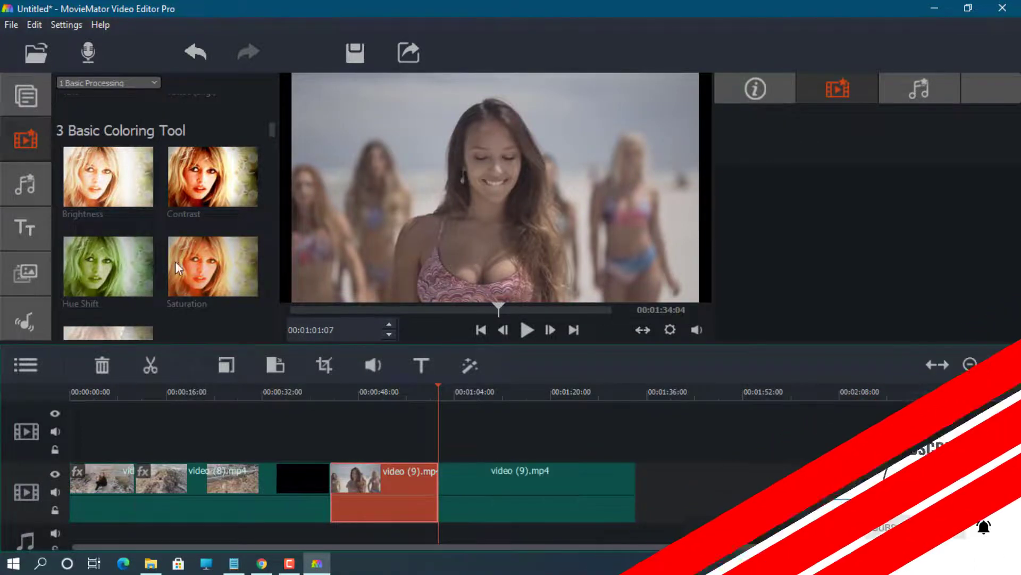
Step: Apply the Contrast filter at 80 to the second part of the split video (9) clip and preview the change
{"action": "scroll", "coordinate": [160, 234], "scroll_direction": "up", "scroll_amount": 1}
{"action": "mouse_move", "coordinate": [210, 237]}
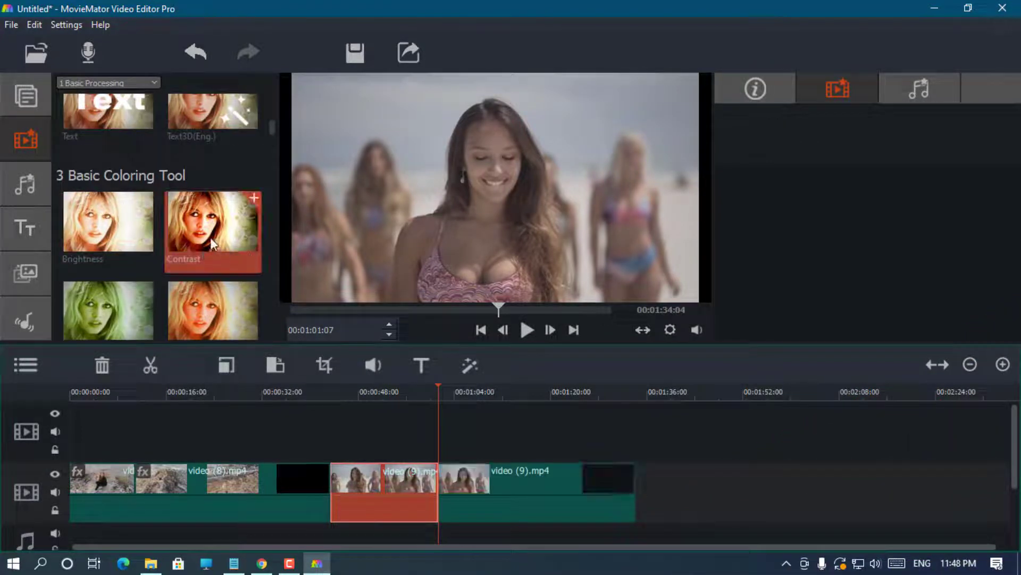
{"action": "left_click_drag", "start_coordinate": [206, 233], "coordinate": [471, 481]}
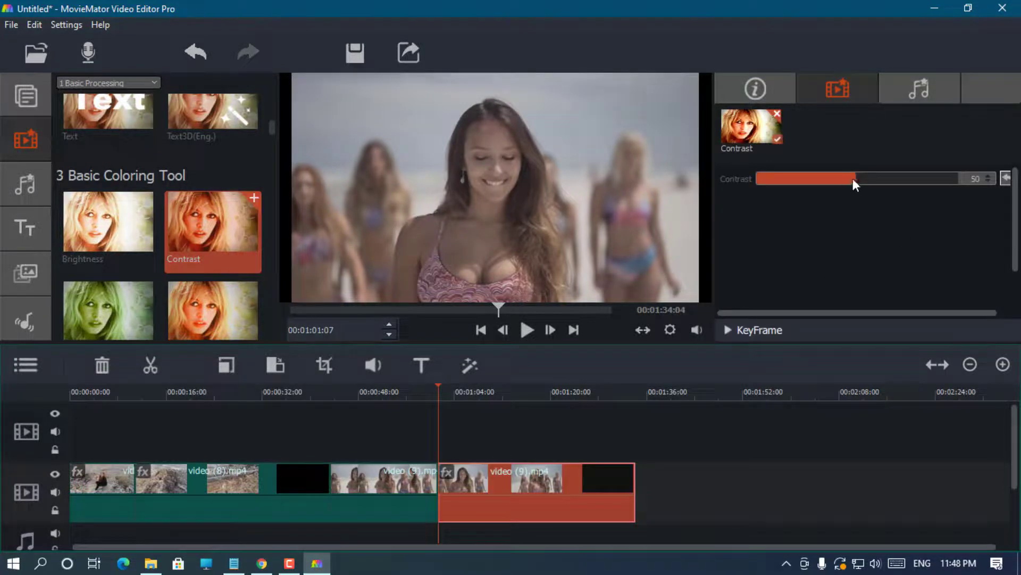
{"action": "left_click_drag", "start_coordinate": [853, 180], "coordinate": [923, 183]}
{"action": "left_click", "coordinate": [432, 393]}
{"action": "left_click", "coordinate": [531, 332]}
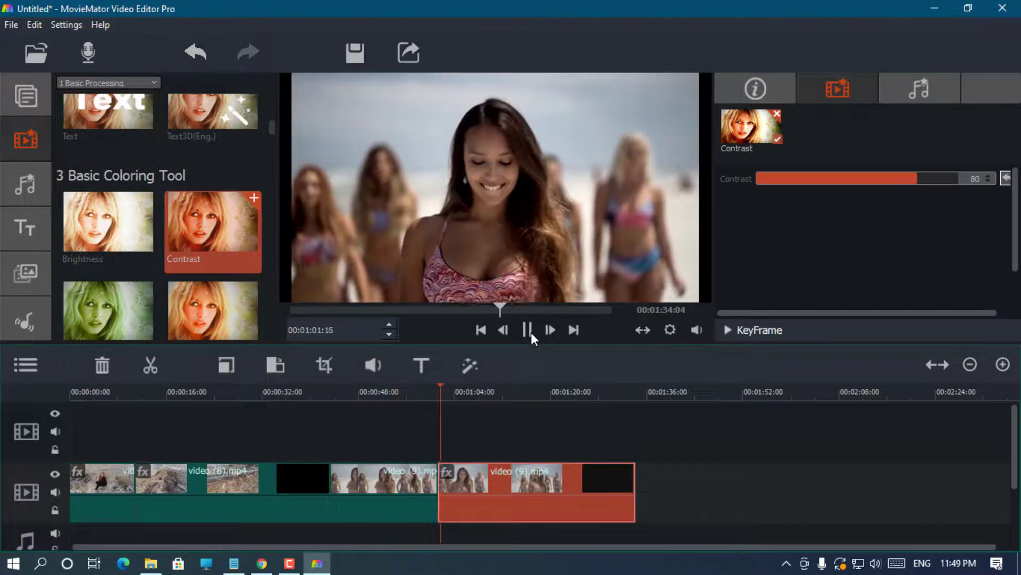
{"action": "left_click", "coordinate": [528, 332]}
Step: Look through the video filters from Basic Coloring Tool through Denoise and Blur, Advanced Coloring Tool and Light to Art
{"action": "scroll", "coordinate": [139, 230], "scroll_direction": "down", "scroll_amount": 4}
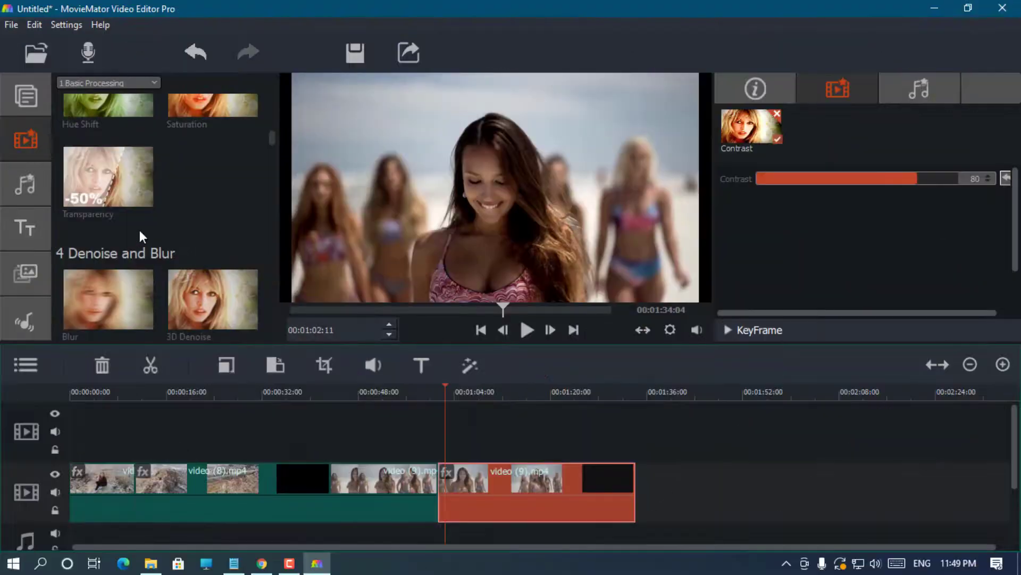
{"action": "scroll", "coordinate": [140, 230], "scroll_direction": "up", "scroll_amount": 2}
{"action": "scroll", "coordinate": [164, 217], "scroll_direction": "down", "scroll_amount": 3}
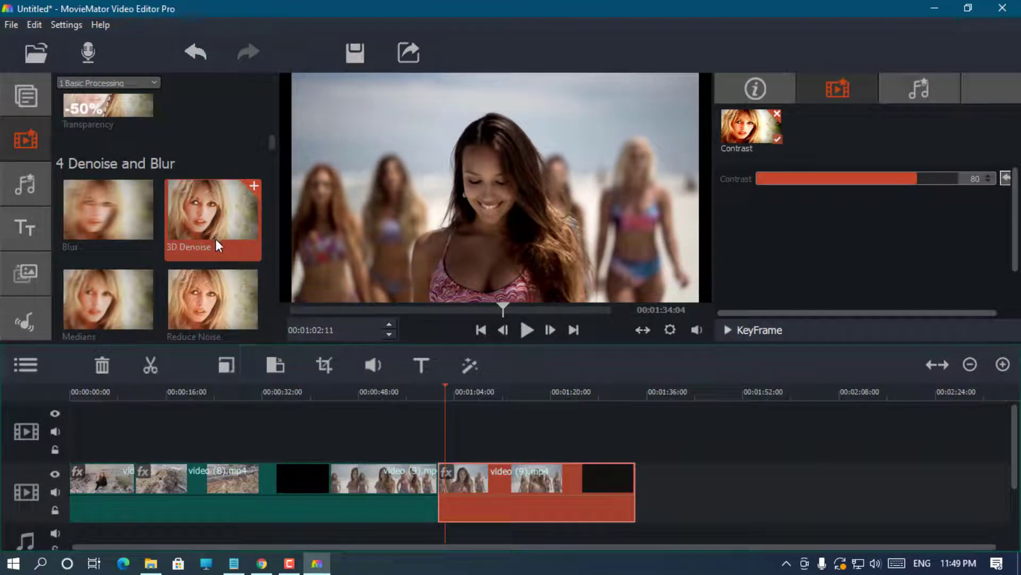
{"action": "scroll", "coordinate": [216, 237], "scroll_direction": "down", "scroll_amount": 3}
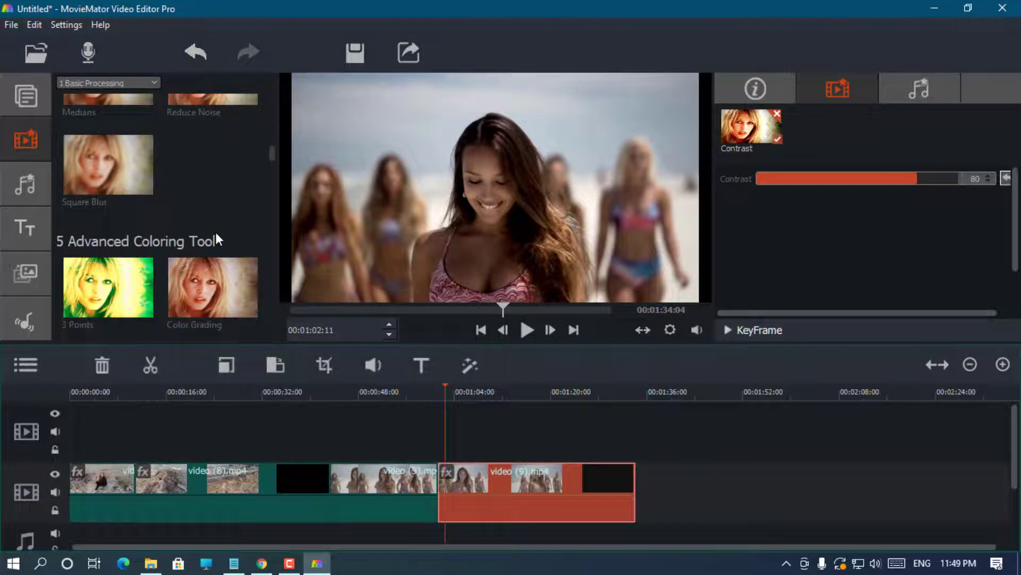
{"action": "scroll", "coordinate": [216, 232], "scroll_direction": "down", "scroll_amount": 6}
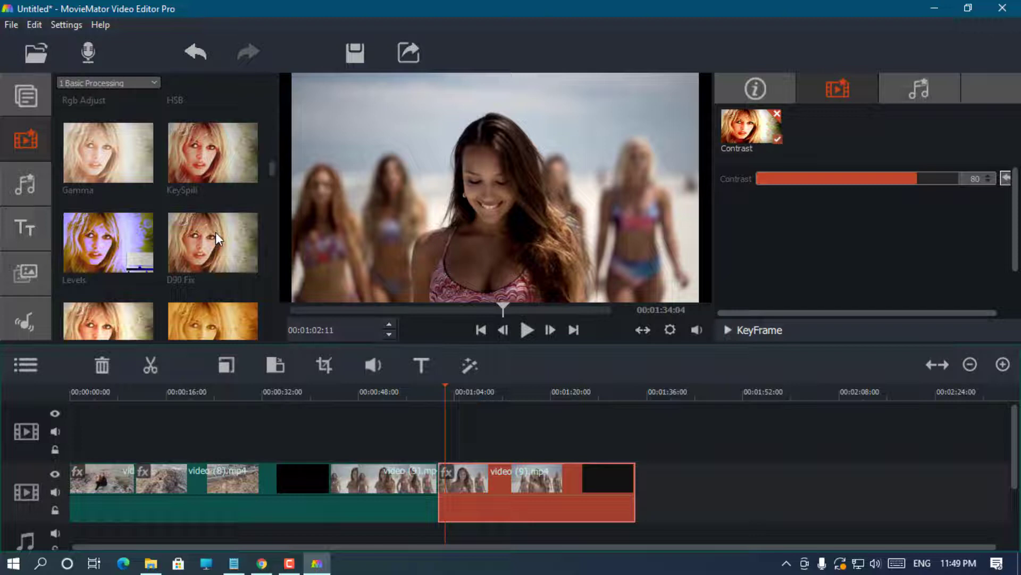
{"action": "scroll", "coordinate": [215, 234], "scroll_direction": "down", "scroll_amount": 3}
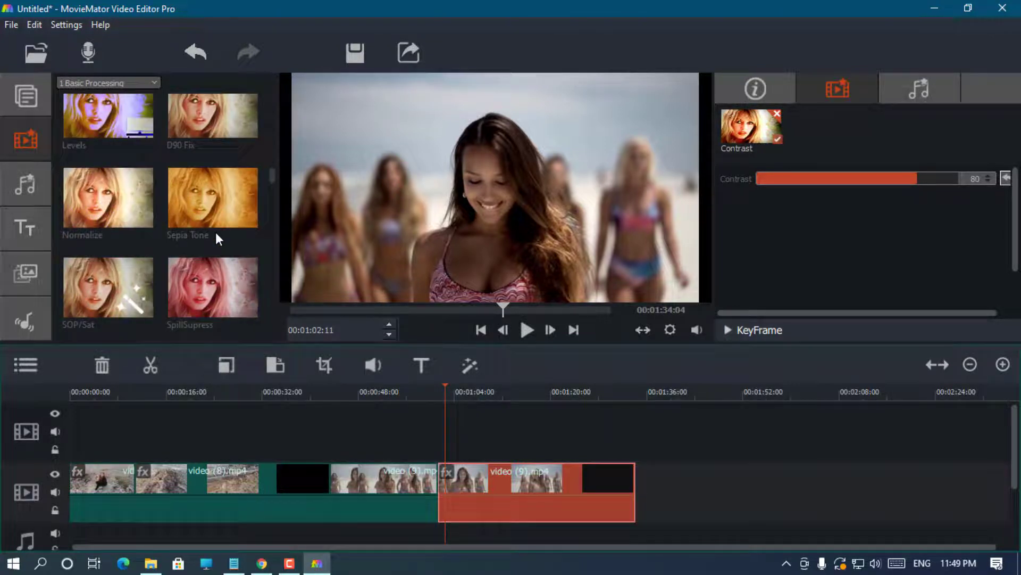
{"action": "scroll", "coordinate": [216, 235], "scroll_direction": "down", "scroll_amount": 5}
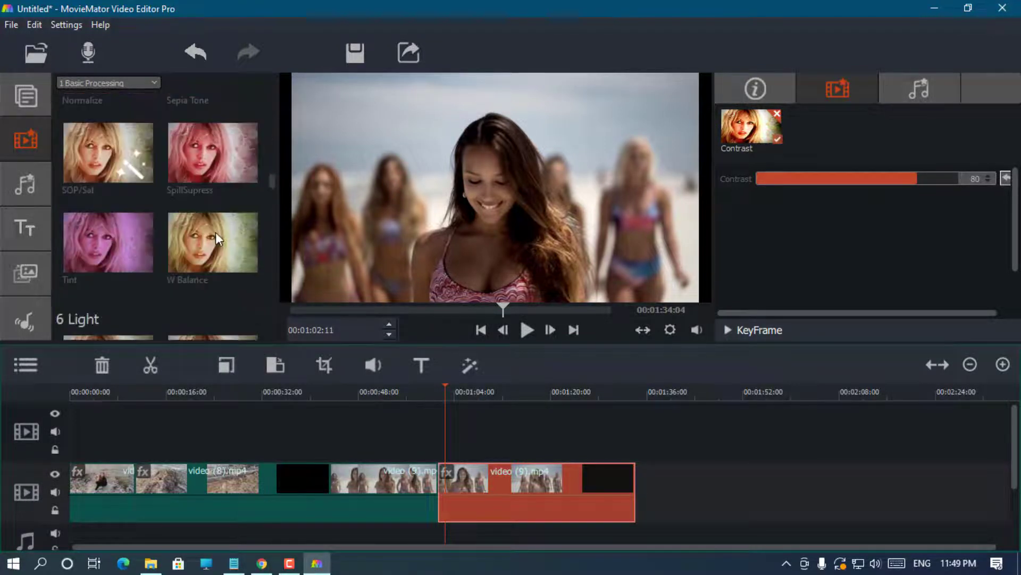
{"action": "scroll", "coordinate": [215, 232], "scroll_direction": "down", "scroll_amount": 5}
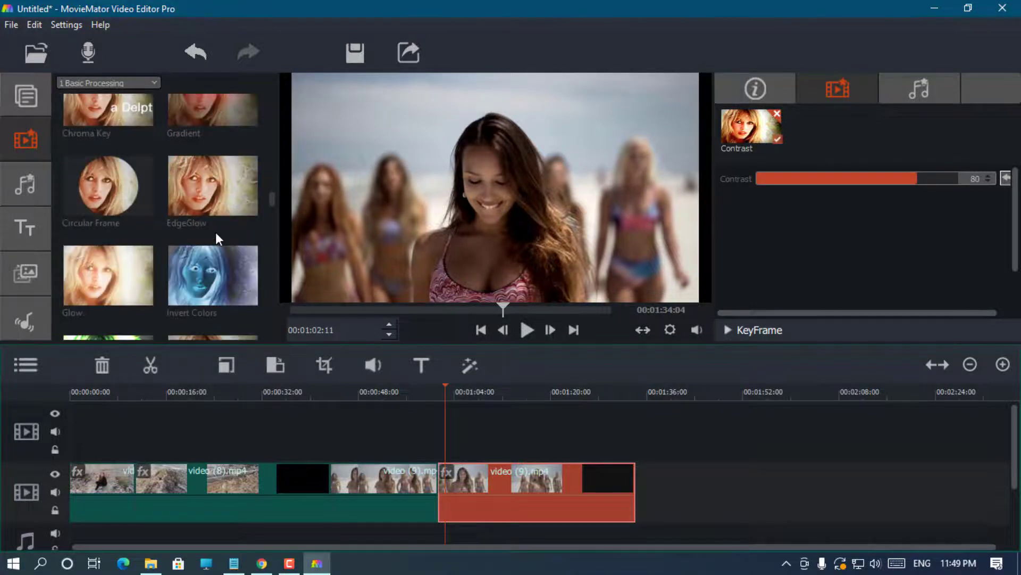
{"action": "scroll", "coordinate": [215, 232], "scroll_direction": "down", "scroll_amount": 5}
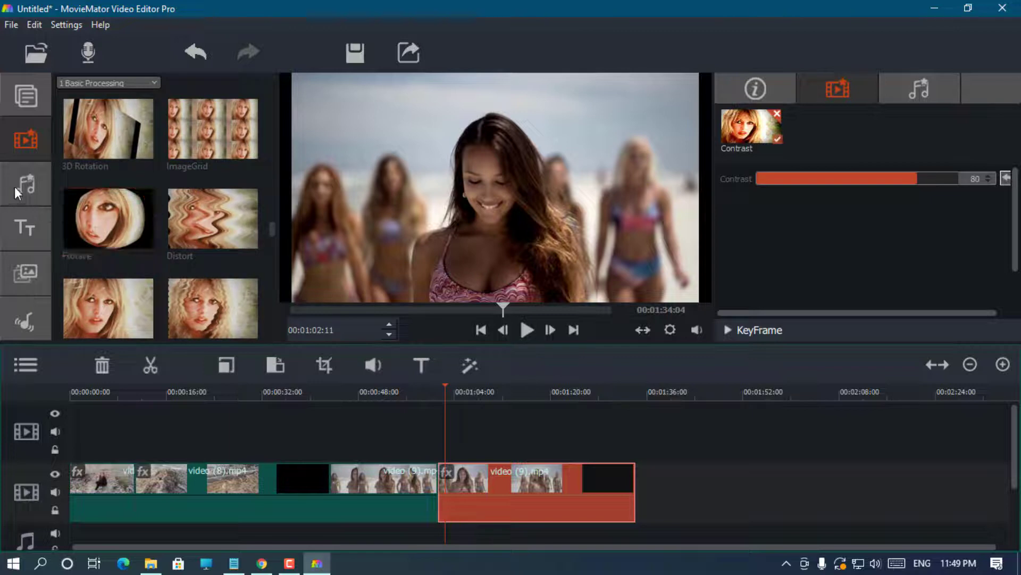
{"action": "scroll", "coordinate": [208, 251], "scroll_direction": "down", "scroll_amount": 3}
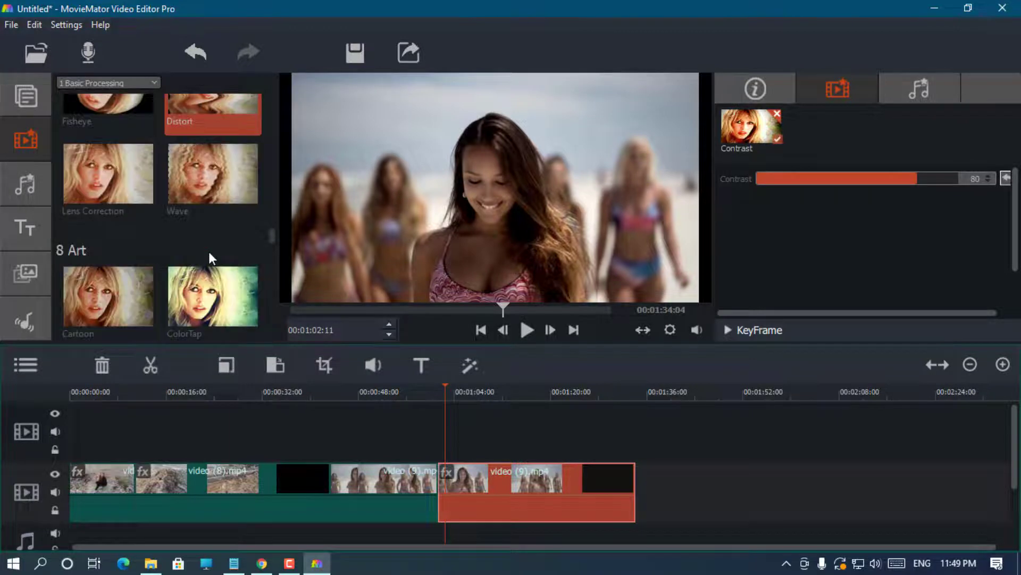
Step: Look through the available audio filters, from Balance to Swap Channels
{"action": "left_click", "coordinate": [34, 190]}
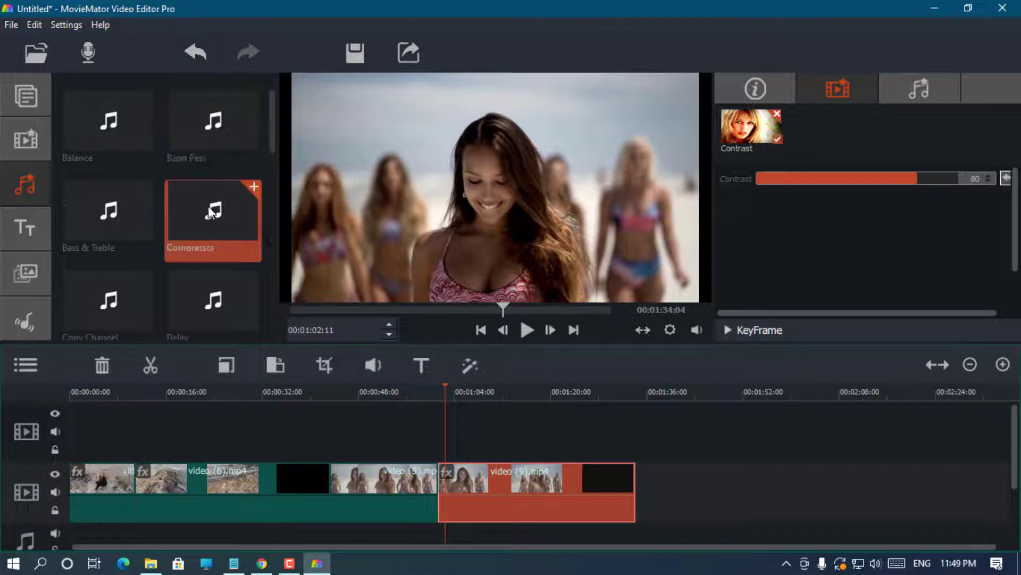
{"action": "scroll", "coordinate": [207, 218], "scroll_direction": "down", "scroll_amount": 3}
{"action": "scroll", "coordinate": [108, 245], "scroll_direction": "down", "scroll_amount": 6}
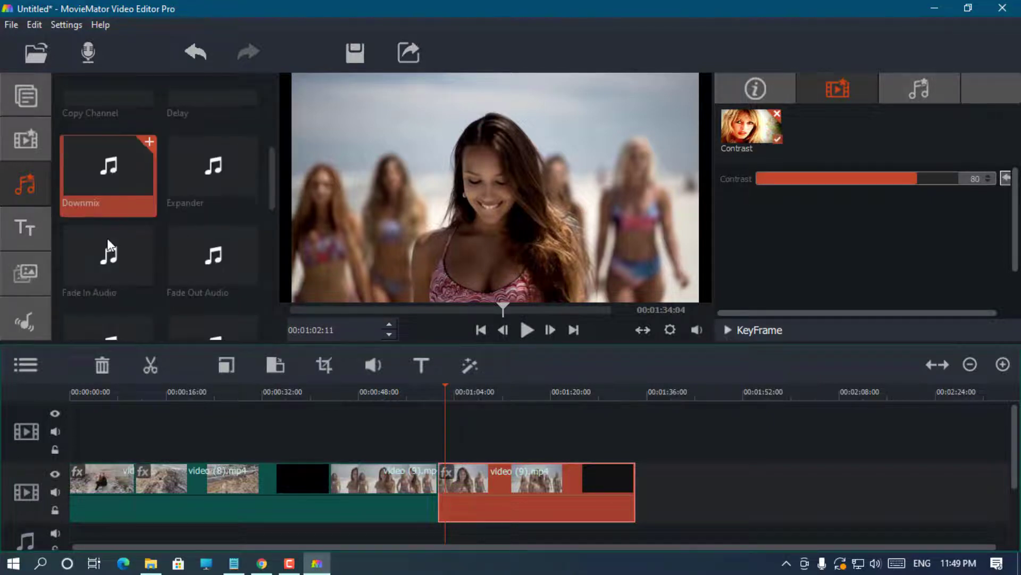
{"action": "scroll", "coordinate": [107, 238], "scroll_direction": "down", "scroll_amount": 7}
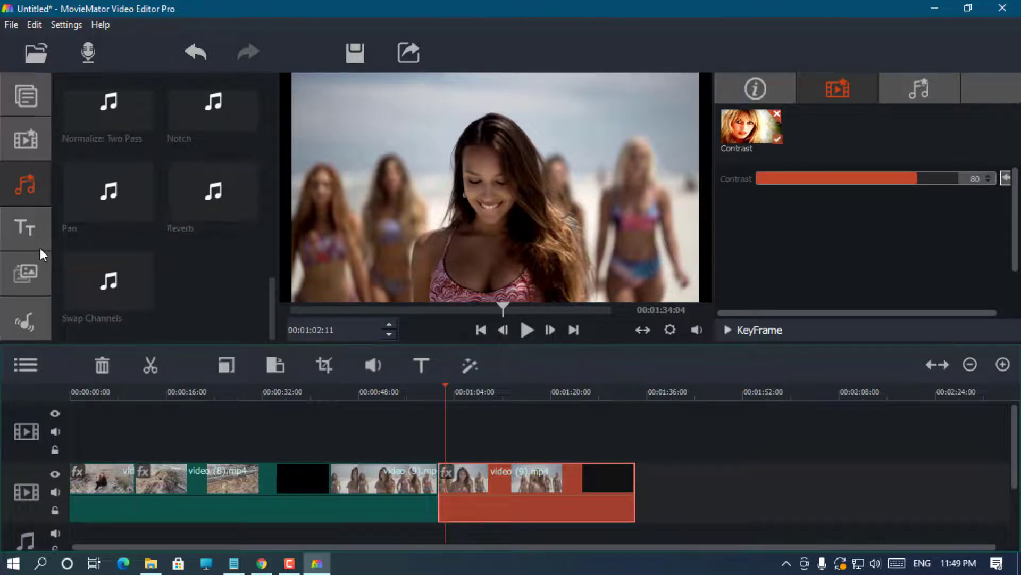
Step: Add the Subtitle7 text template to the upper video track at 00:01:02:11 and preview it over the video (9) clip
{"action": "left_click", "coordinate": [17, 229]}
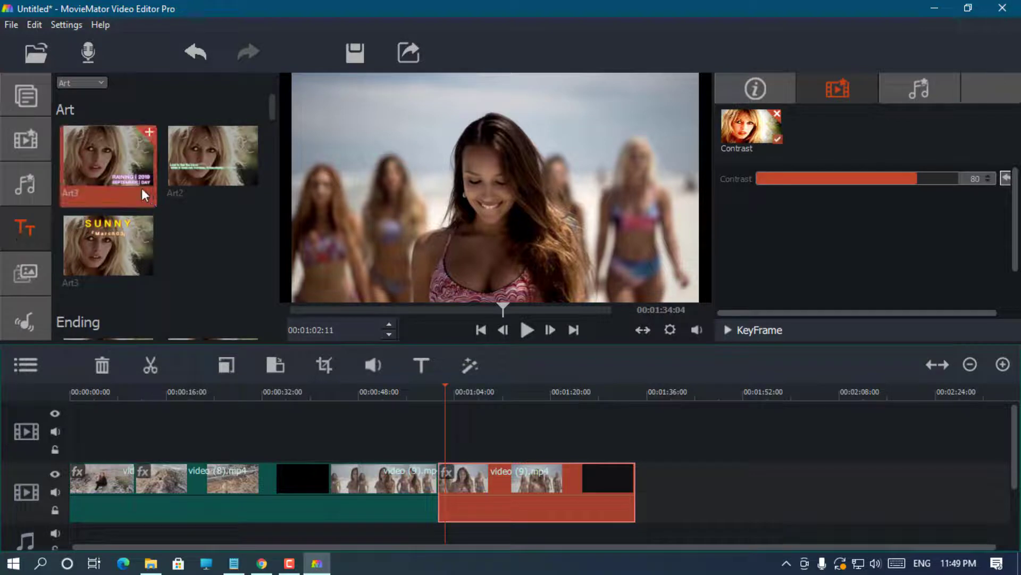
{"action": "scroll", "coordinate": [165, 291], "scroll_direction": "down", "scroll_amount": 2}
{"action": "scroll", "coordinate": [180, 212], "scroll_direction": "down", "scroll_amount": 6}
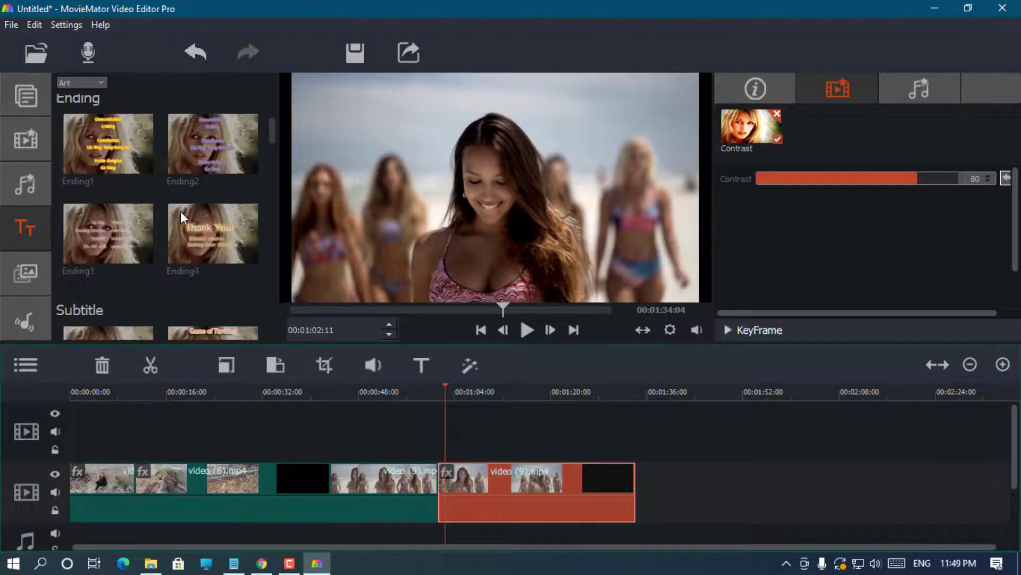
{"action": "scroll", "coordinate": [180, 212], "scroll_direction": "down", "scroll_amount": 8}
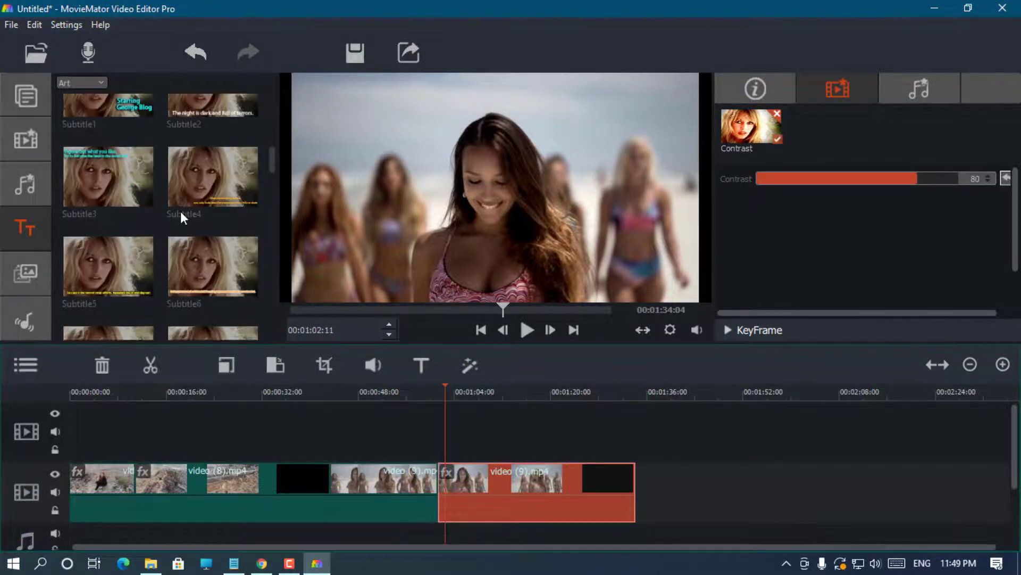
{"action": "left_click_drag", "start_coordinate": [85, 139], "coordinate": [449, 441]}
{"action": "left_click", "coordinate": [525, 336]}
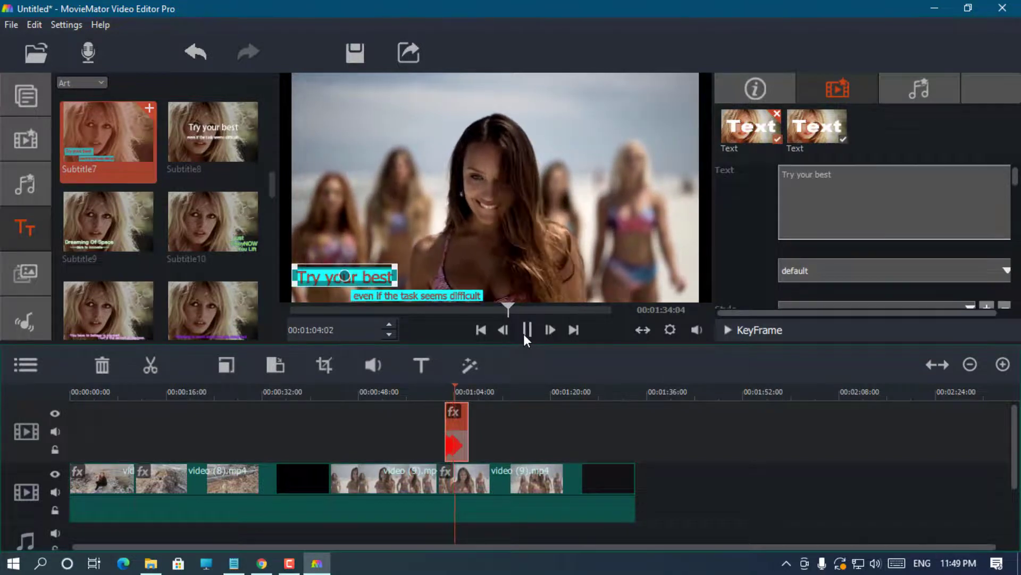
{"action": "left_click", "coordinate": [524, 334]}
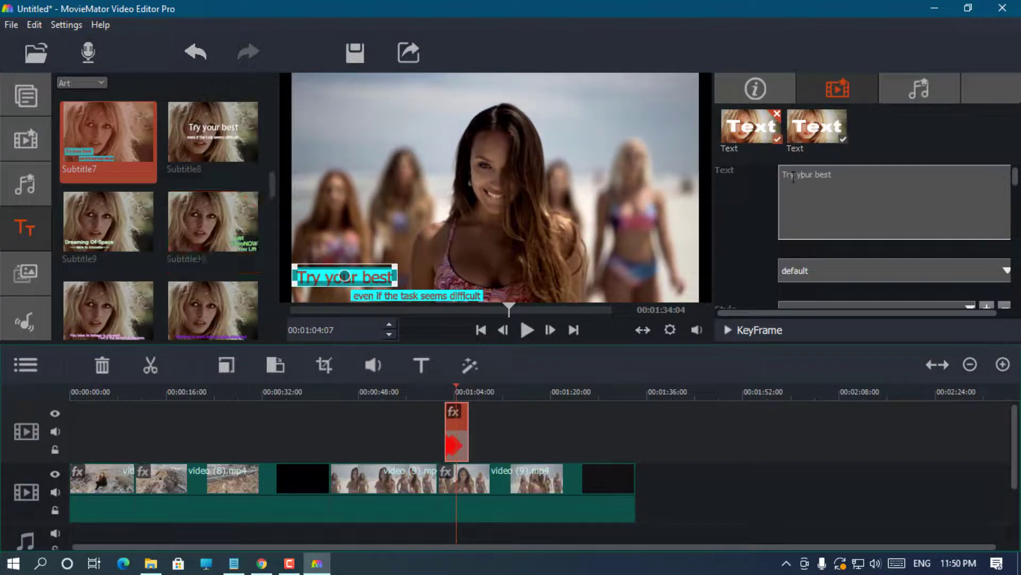
Step: Look through the remaining subtitle and title templates, and open the sticker library
{"action": "scroll", "coordinate": [199, 231], "scroll_direction": "down", "scroll_amount": 5}
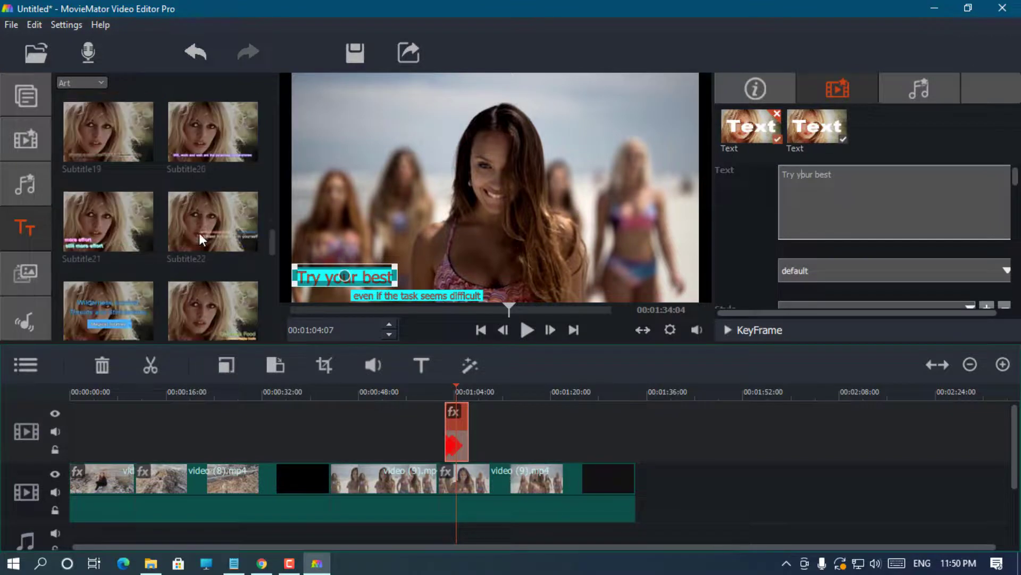
{"action": "scroll", "coordinate": [199, 232], "scroll_direction": "down", "scroll_amount": 5}
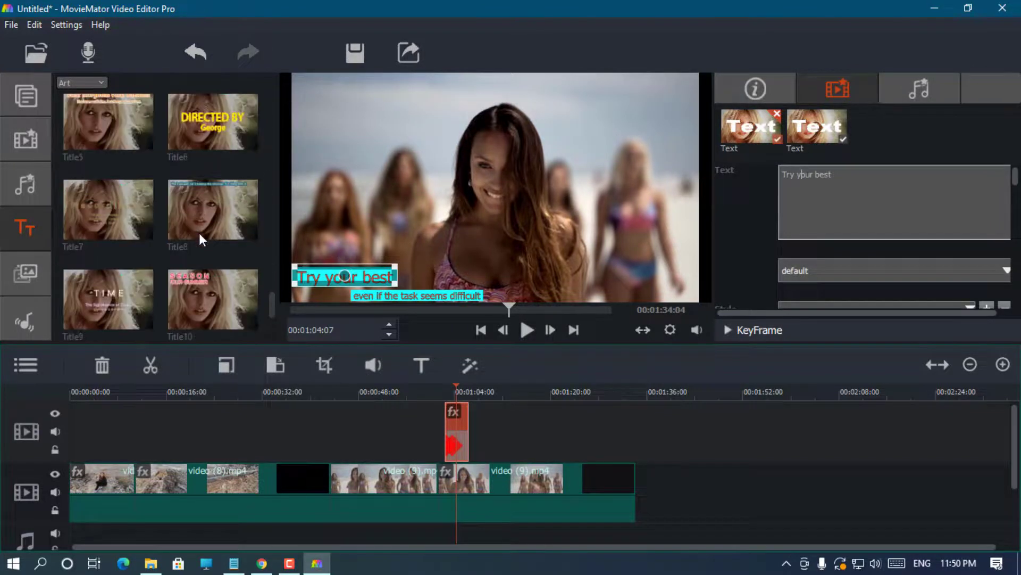
{"action": "scroll", "coordinate": [199, 232], "scroll_direction": "down", "scroll_amount": 3}
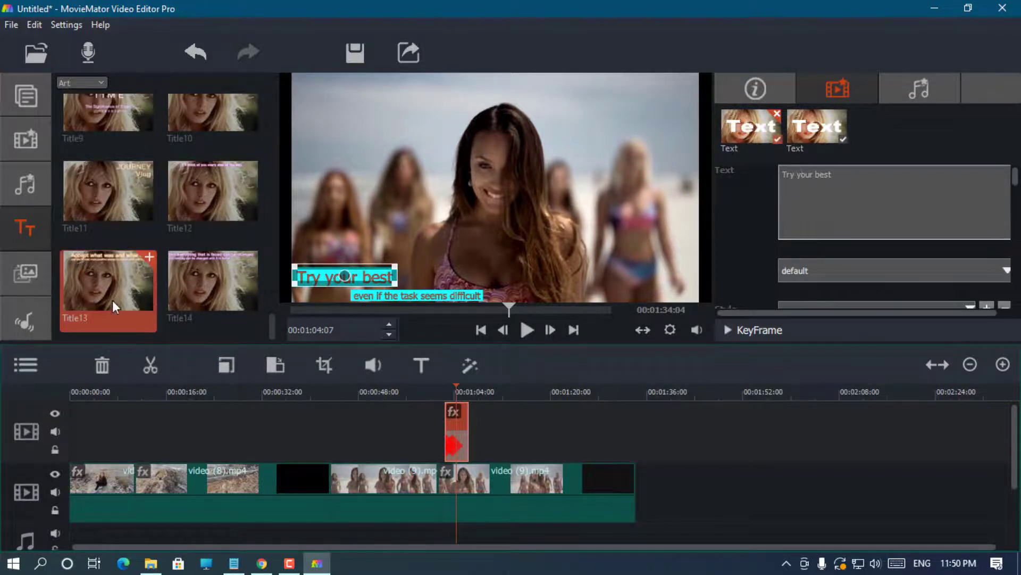
{"action": "left_click", "coordinate": [40, 272]}
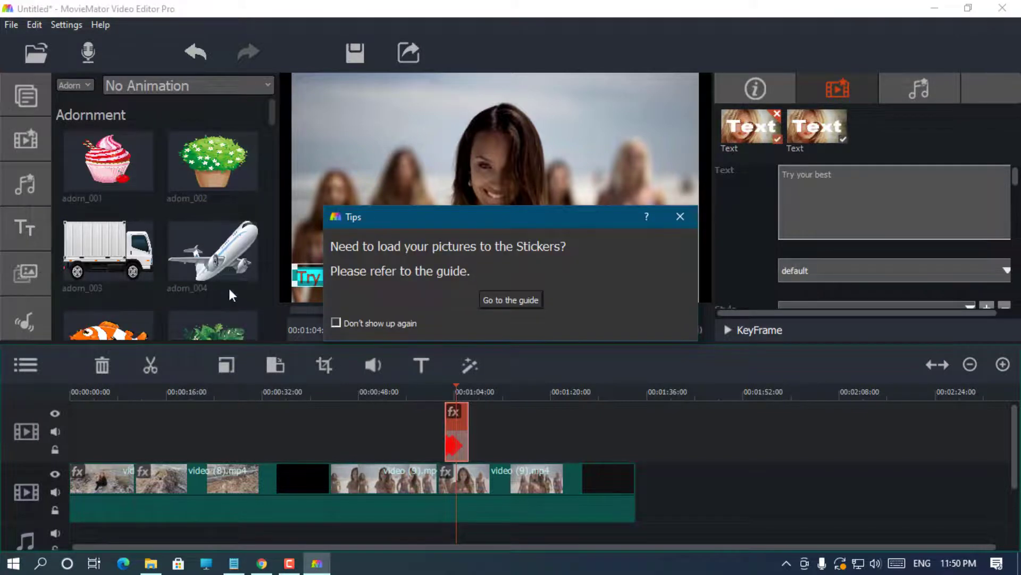
Step: Look through the Adornment stickers and try to place the adorn_004 airplane sticker on the upper video track at about 00:00:48:21
{"action": "left_click", "coordinate": [686, 217]}
{"action": "scroll", "coordinate": [157, 229], "scroll_direction": "down", "scroll_amount": 3}
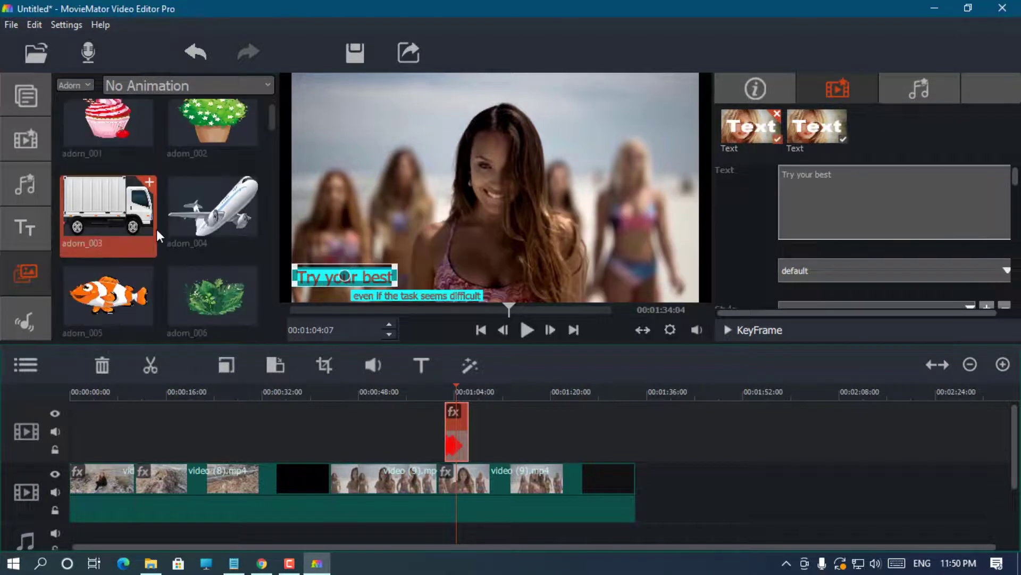
{"action": "scroll", "coordinate": [156, 230], "scroll_direction": "down", "scroll_amount": 1}
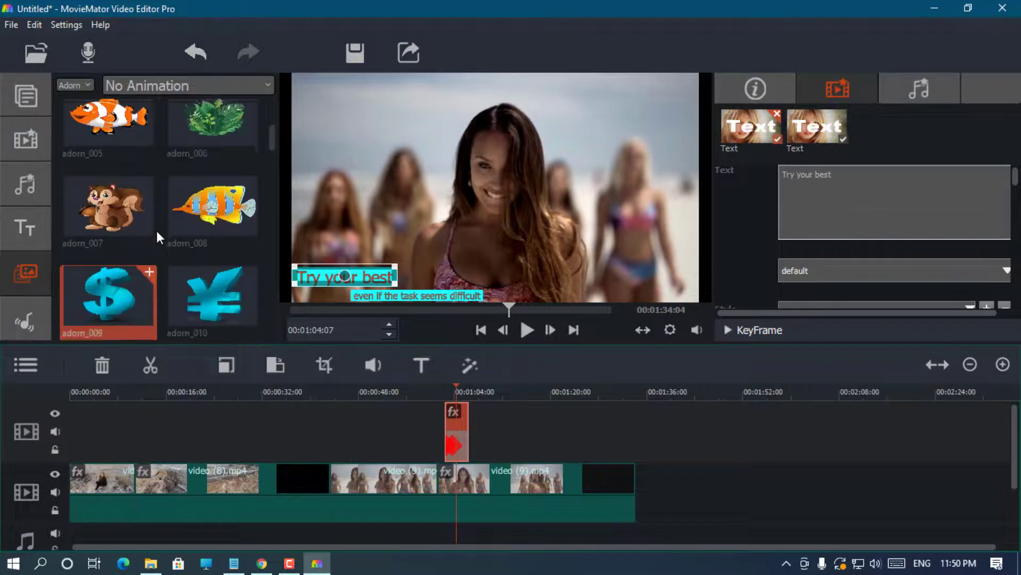
{"action": "scroll", "coordinate": [156, 231], "scroll_direction": "up", "scroll_amount": 4}
{"action": "left_click_drag", "start_coordinate": [210, 239], "coordinate": [363, 404]}
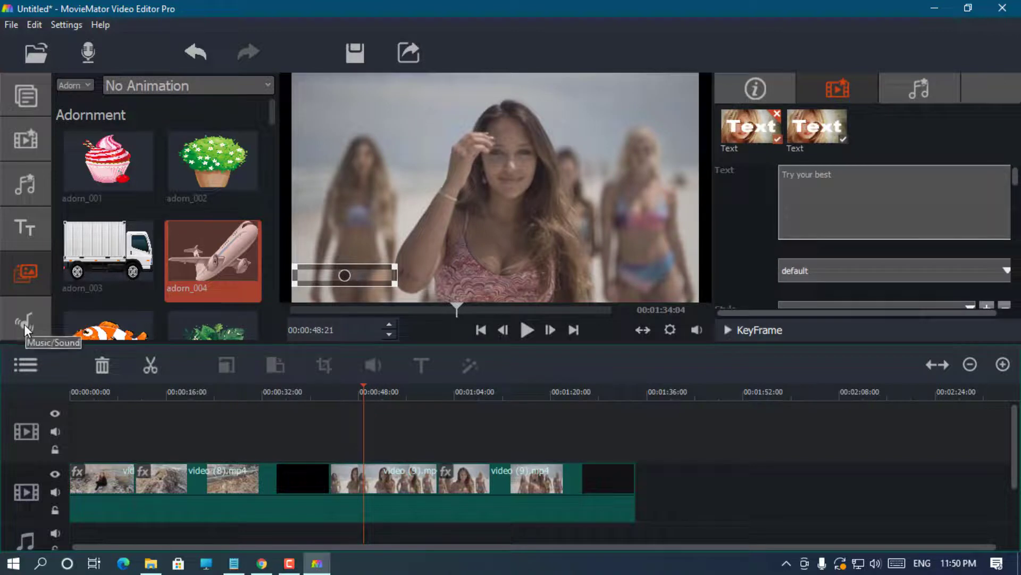
Step: Look through the music and sound library, from the Vlog tracks through the animal sounds to the Fight effects
{"action": "left_click", "coordinate": [24, 324]}
{"action": "mouse_move", "coordinate": [98, 216]}
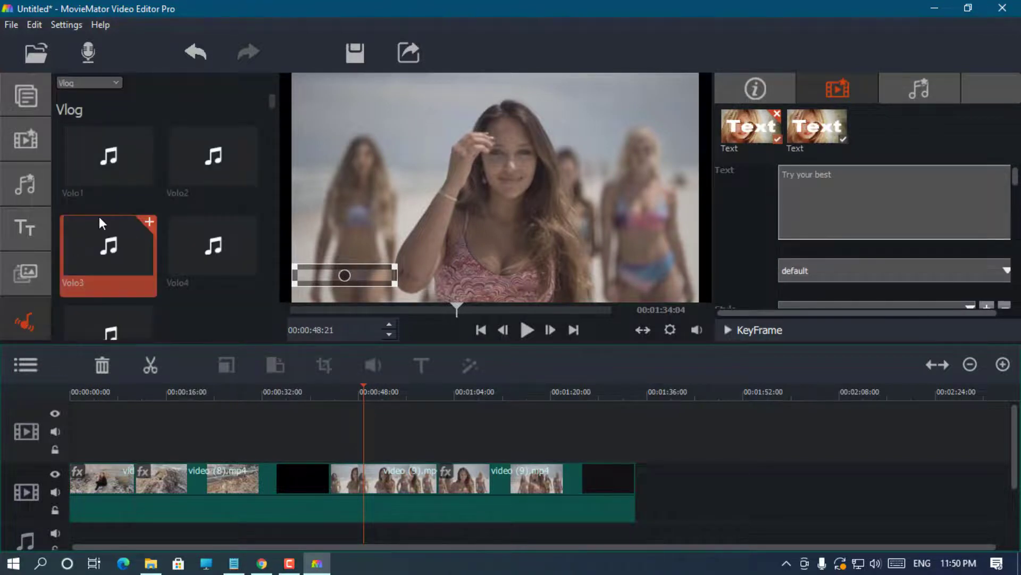
{"action": "scroll", "coordinate": [119, 181], "scroll_direction": "down", "scroll_amount": 6}
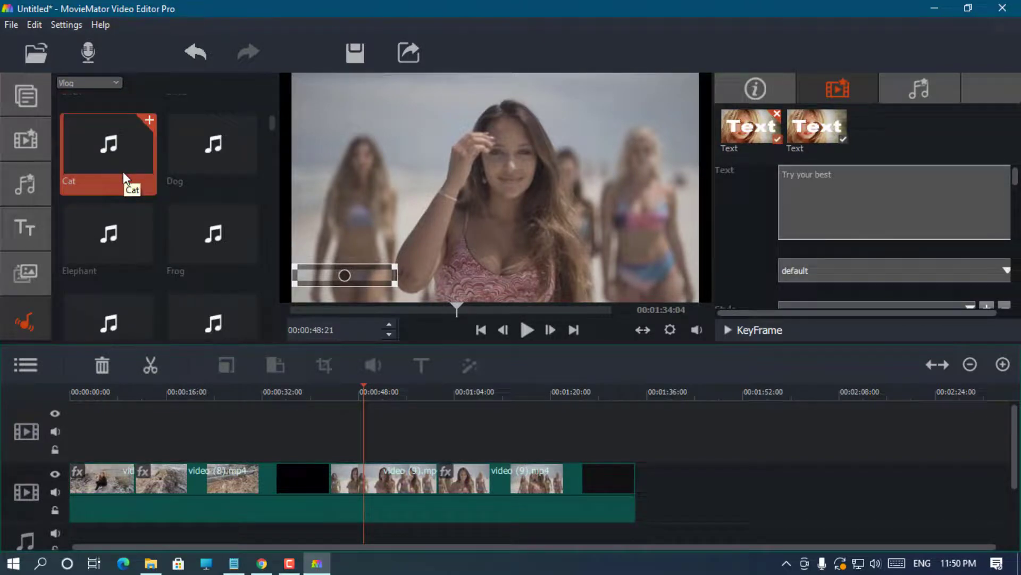
{"action": "scroll", "coordinate": [120, 181], "scroll_direction": "down", "scroll_amount": 5}
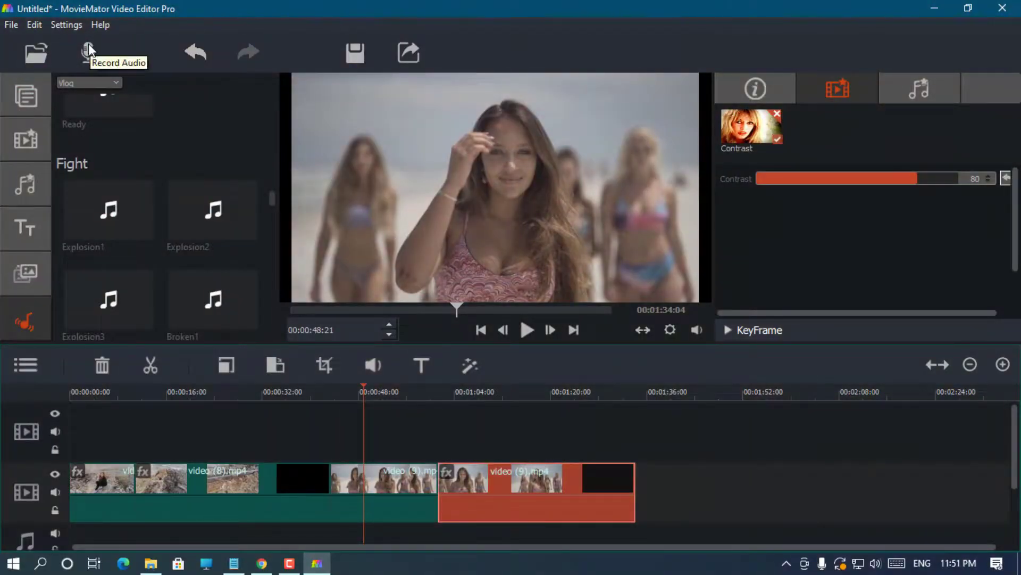
Step: Record about three seconds of audio from Microphone (Realtek Audio) to the WAV file untitiled in the Music folder
{"action": "left_click", "coordinate": [89, 48]}
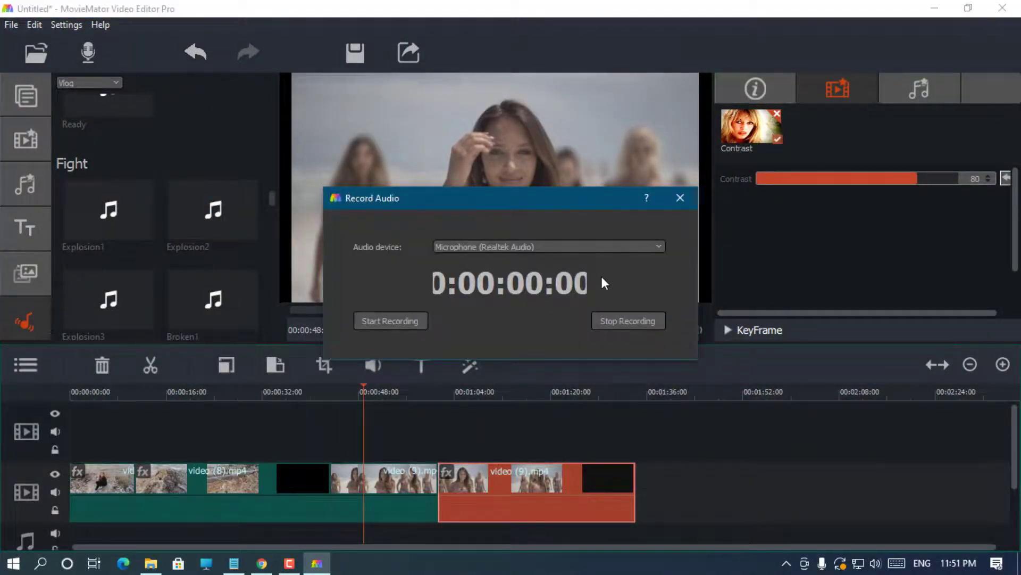
{"action": "left_click", "coordinate": [388, 321]}
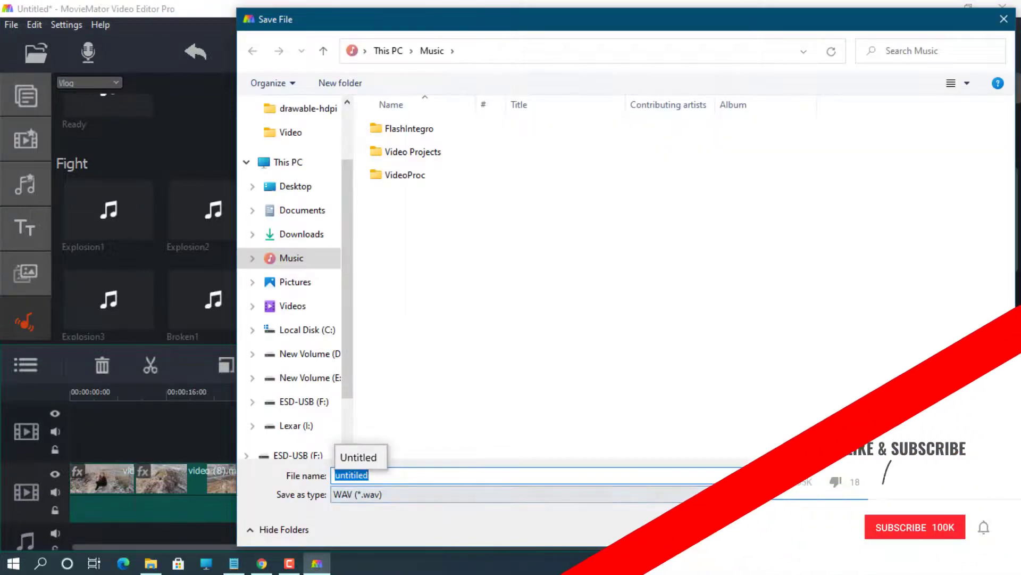
{"action": "left_click", "coordinate": [895, 527]}
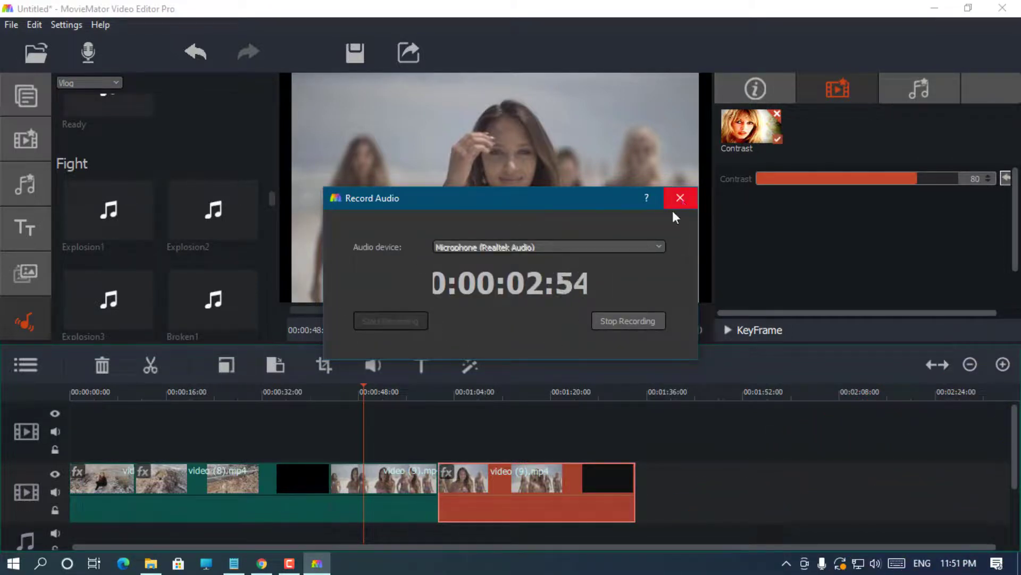
{"action": "left_click", "coordinate": [616, 320]}
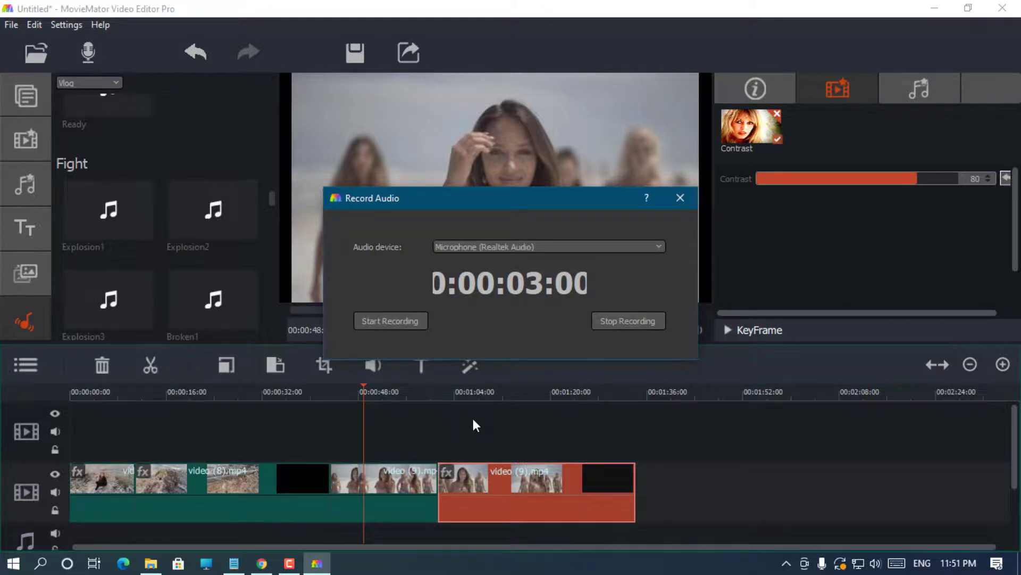
{"action": "left_click", "coordinate": [621, 321]}
{"action": "scroll", "coordinate": [381, 424], "scroll_direction": "up", "scroll_amount": 5}
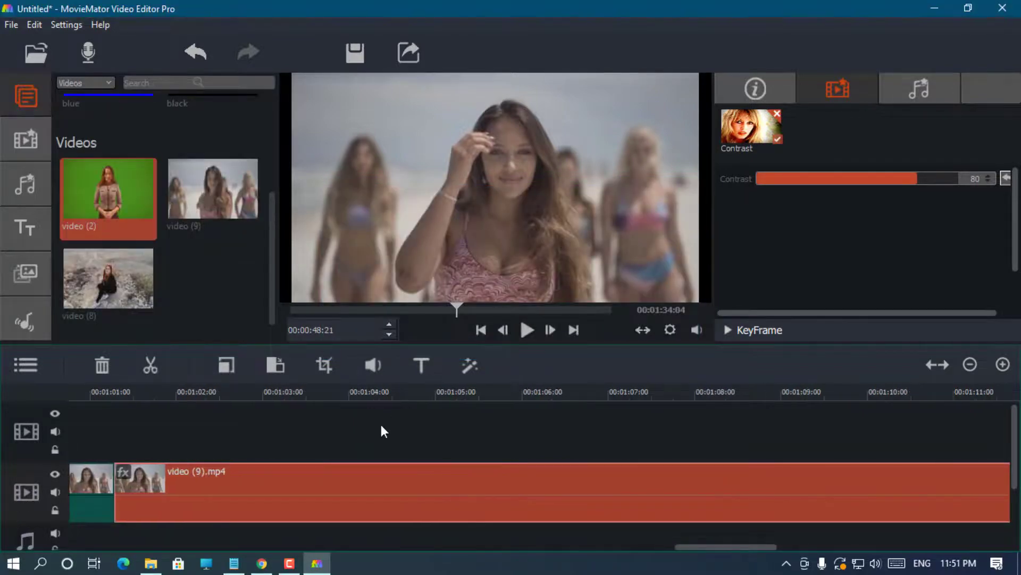
{"action": "scroll", "coordinate": [263, 454], "scroll_direction": "down", "scroll_amount": 5}
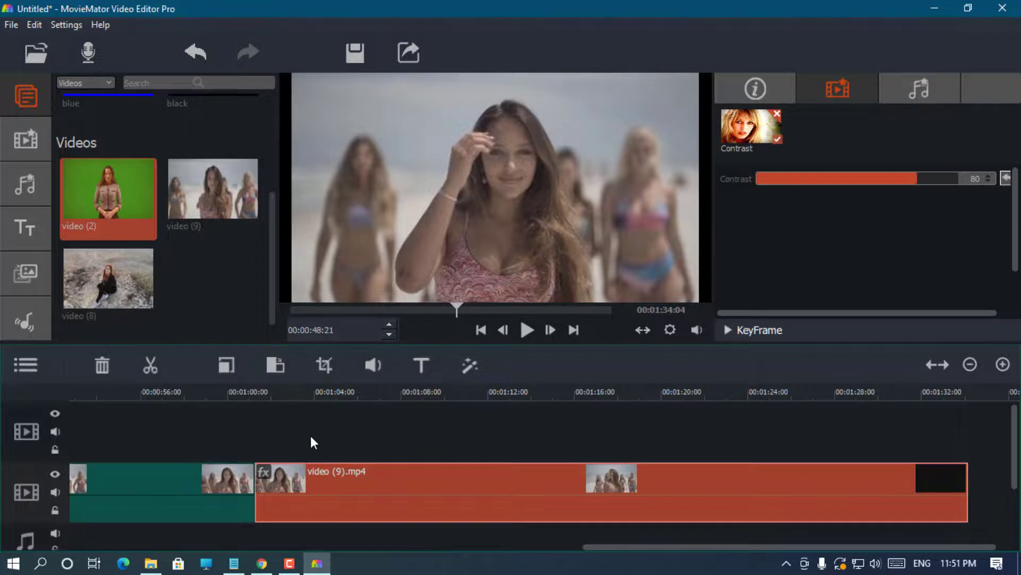
{"action": "scroll", "coordinate": [370, 461], "scroll_direction": "down", "scroll_amount": 4}
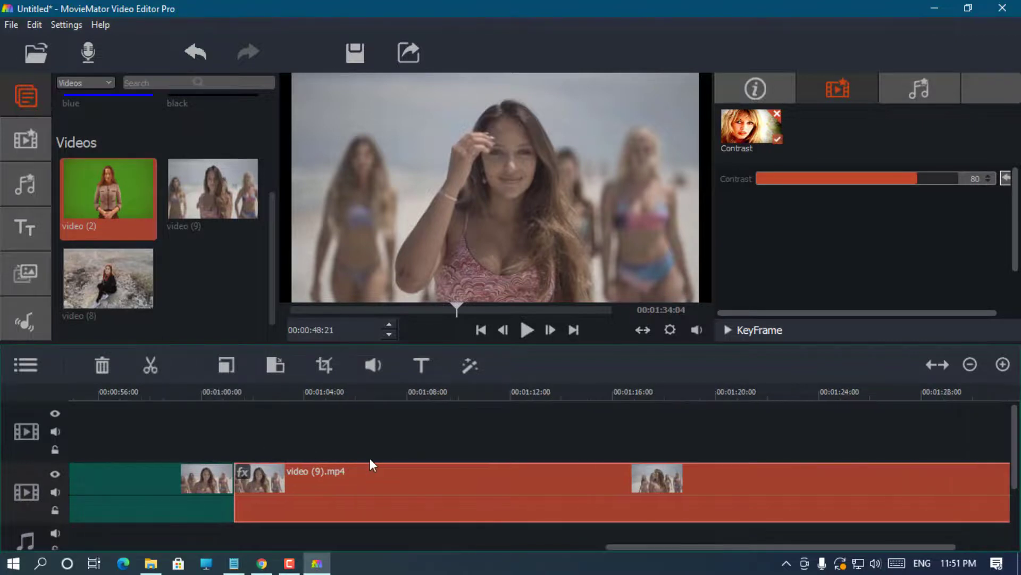
{"action": "scroll", "coordinate": [369, 465], "scroll_direction": "down", "scroll_amount": 4}
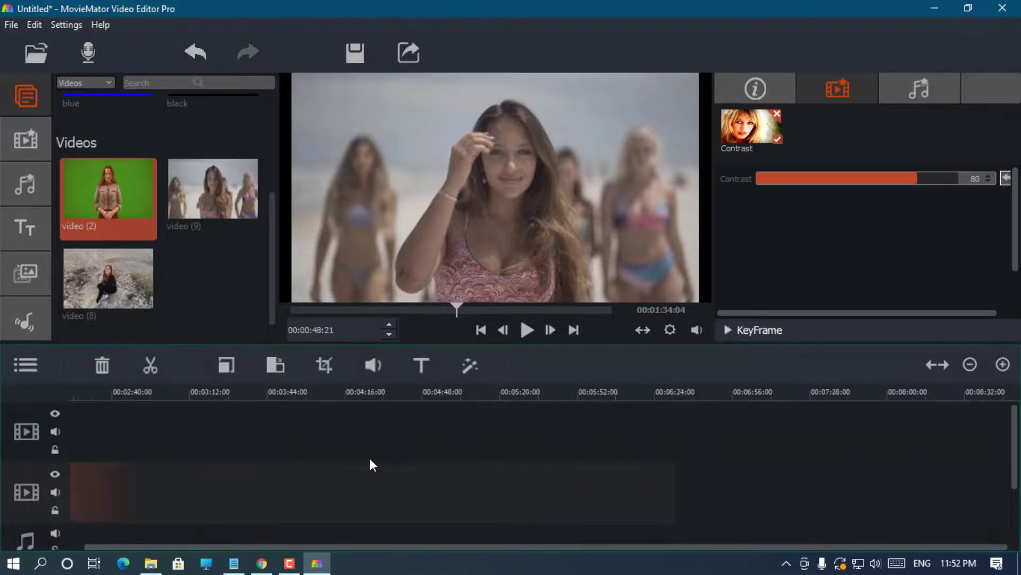
{"action": "left_click_drag", "start_coordinate": [413, 549], "coordinate": [299, 559]}
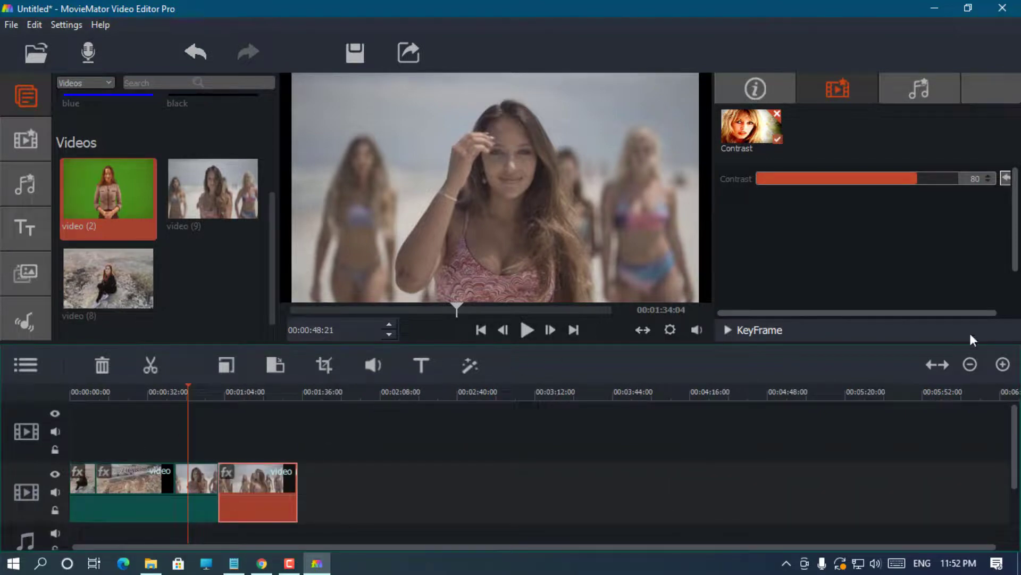
{"action": "left_click", "coordinate": [670, 330]}
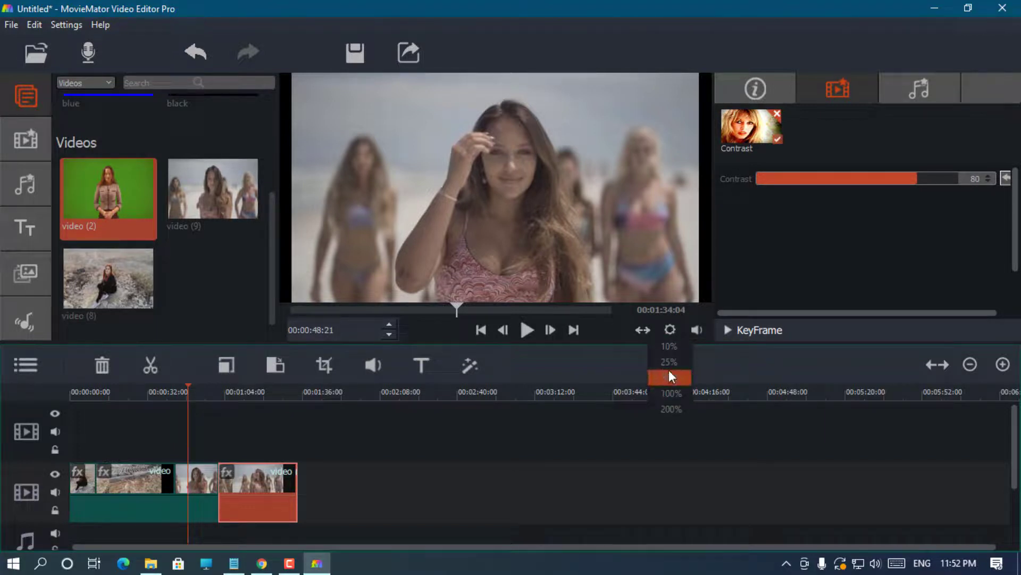
{"action": "left_click", "coordinate": [535, 363]}
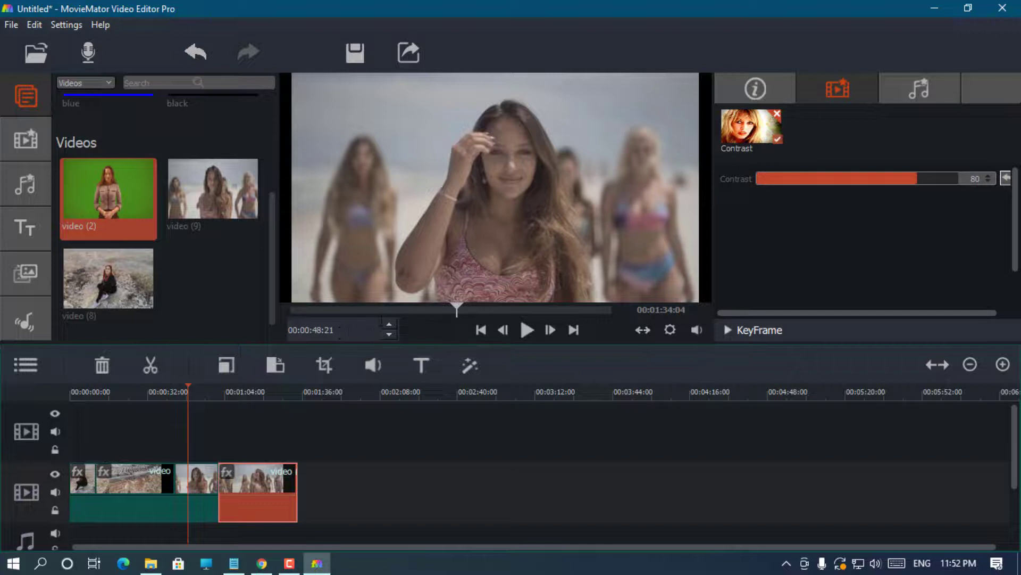
Step: Advance the playhead frame by frame to 00:00:49:13
{"action": "left_click", "coordinate": [389, 325]}
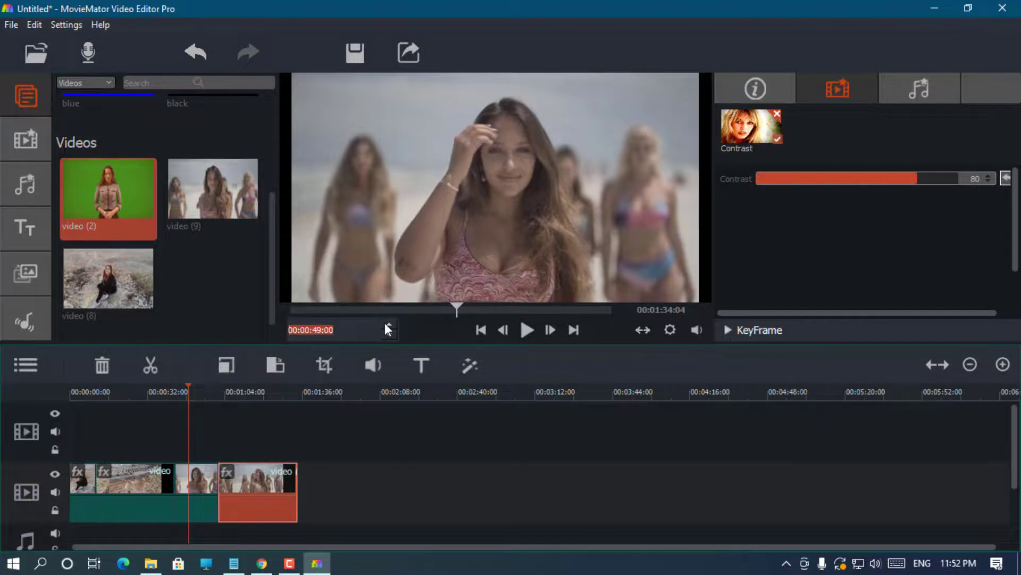
{"action": "left_click", "coordinate": [386, 324]}
{"action": "left_click", "coordinate": [386, 324]}
{"action": "left_click", "coordinate": [385, 323]}
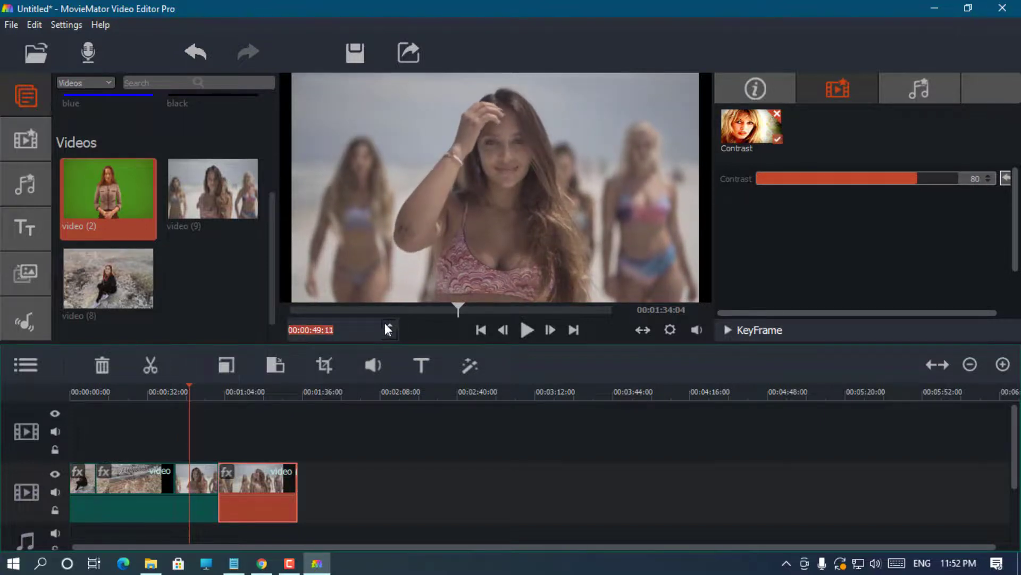
{"action": "left_click", "coordinate": [385, 323]}
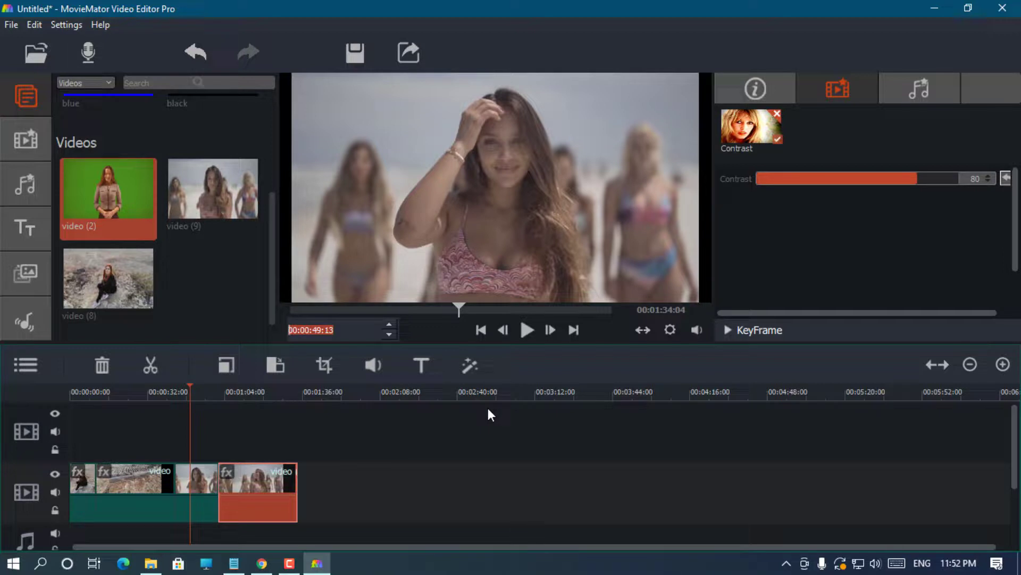
Step: Open the export options and examine the custom export's advanced video and codec settings, including the list of codecs
{"action": "left_click", "coordinate": [409, 58]}
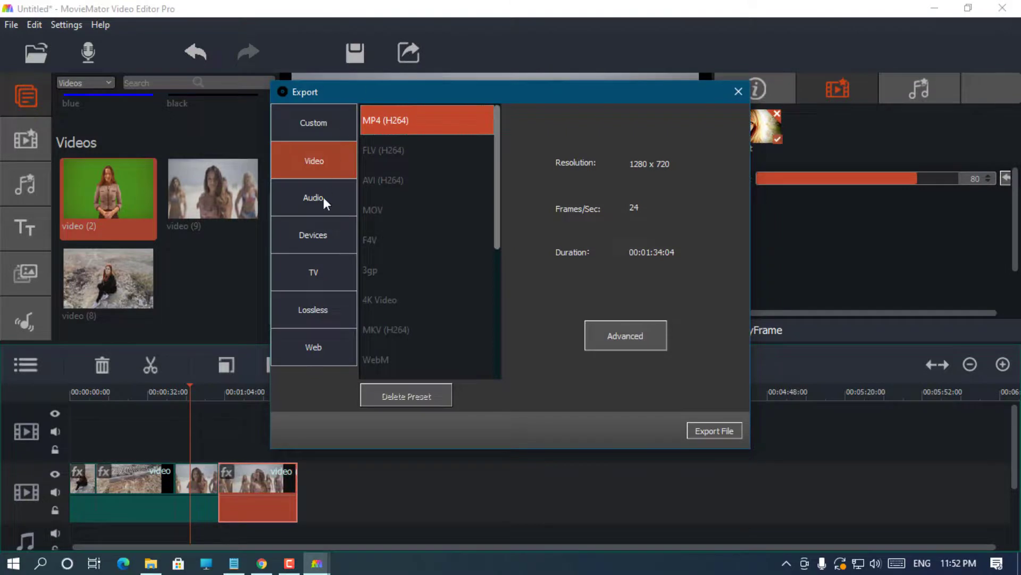
{"action": "left_click", "coordinate": [322, 136]}
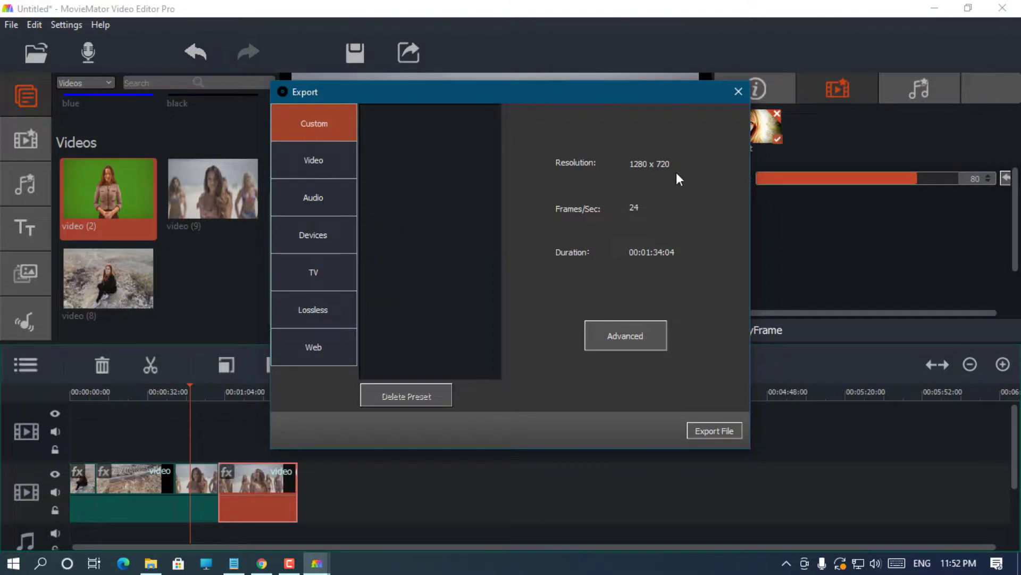
{"action": "left_click", "coordinate": [602, 340]}
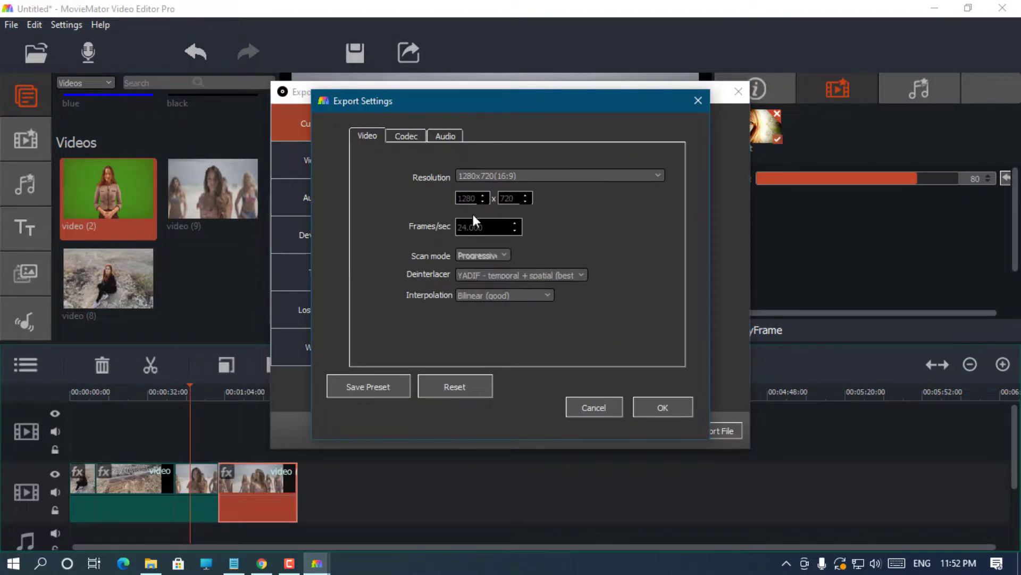
{"action": "left_click", "coordinate": [407, 137]}
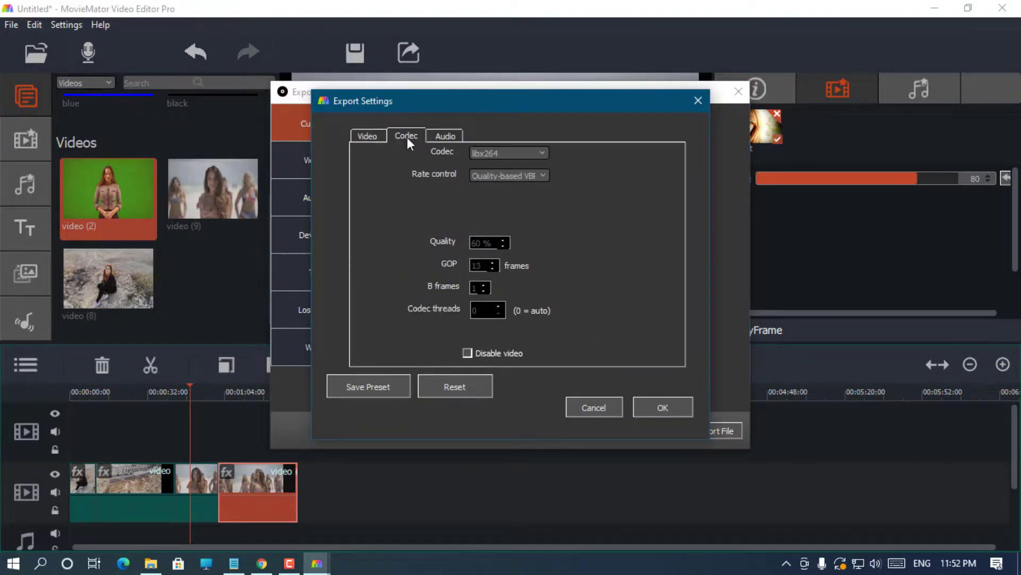
{"action": "left_click", "coordinate": [503, 160]}
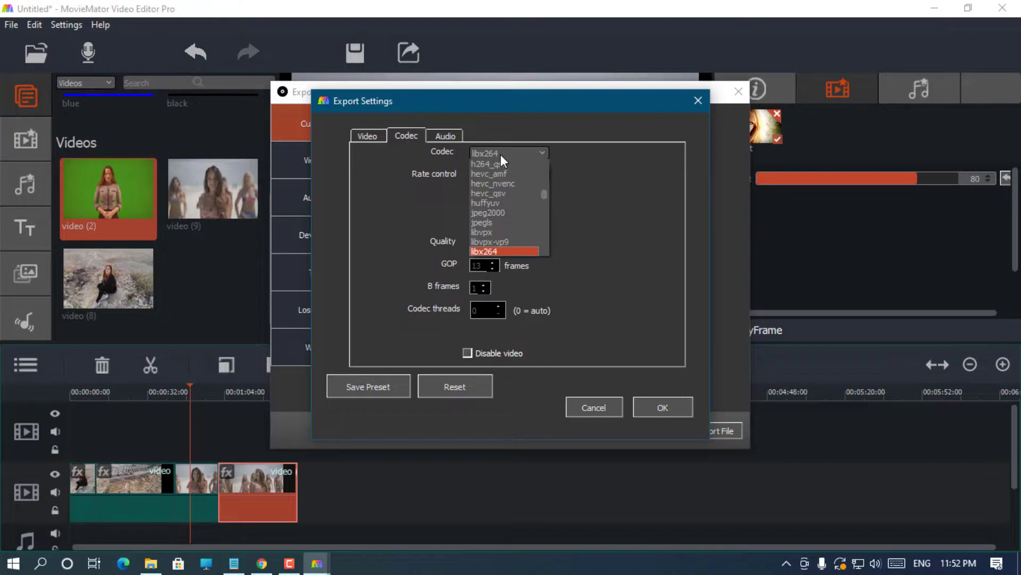
{"action": "key", "text": "Escape"}
{"action": "key", "text": "Escape"}
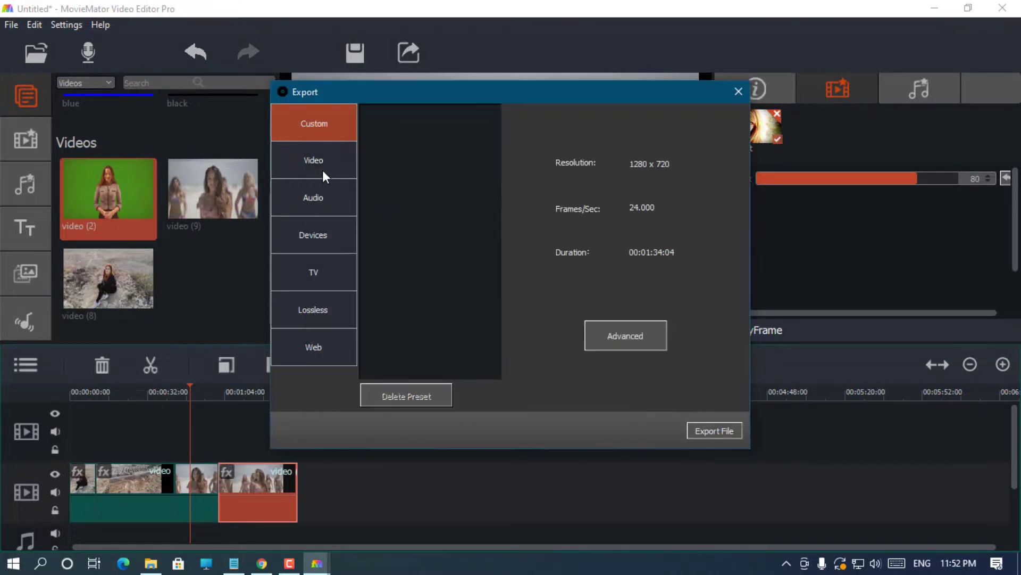
Step: Export the project with the MP4 (H264) video preset as test in the Videos folder, and close the list of exported files
{"action": "left_click", "coordinate": [302, 153]}
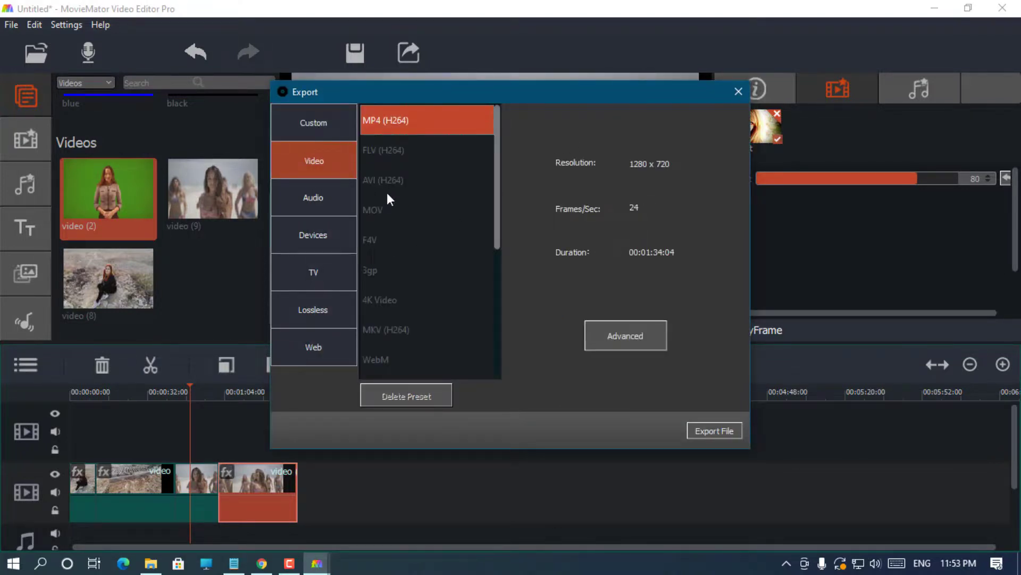
{"action": "scroll", "coordinate": [391, 181], "scroll_direction": "down", "scroll_amount": 3}
{"action": "scroll", "coordinate": [391, 180], "scroll_direction": "up", "scroll_amount": 3}
{"action": "left_click", "coordinate": [701, 429]}
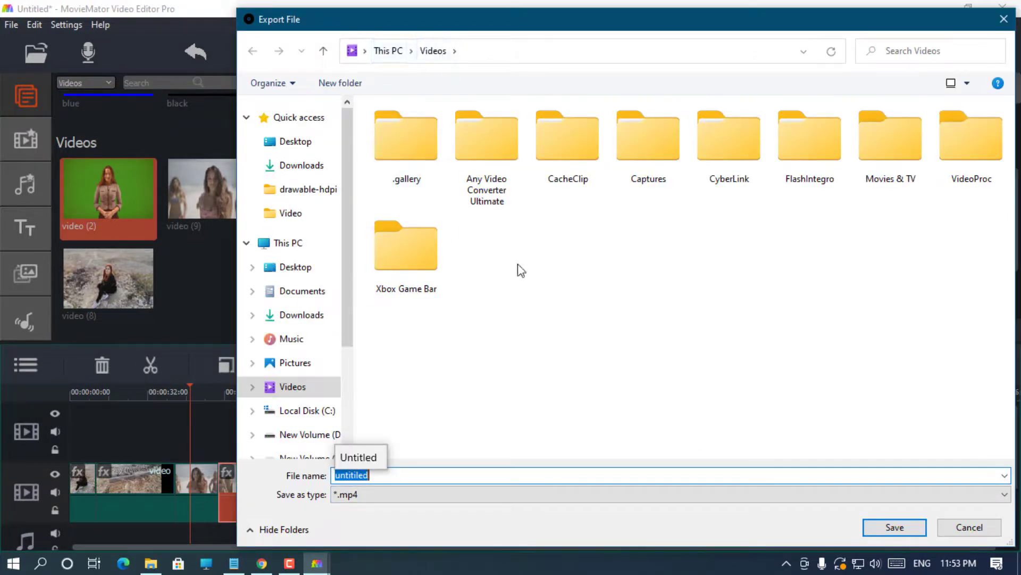
{"action": "type", "text": "test"}
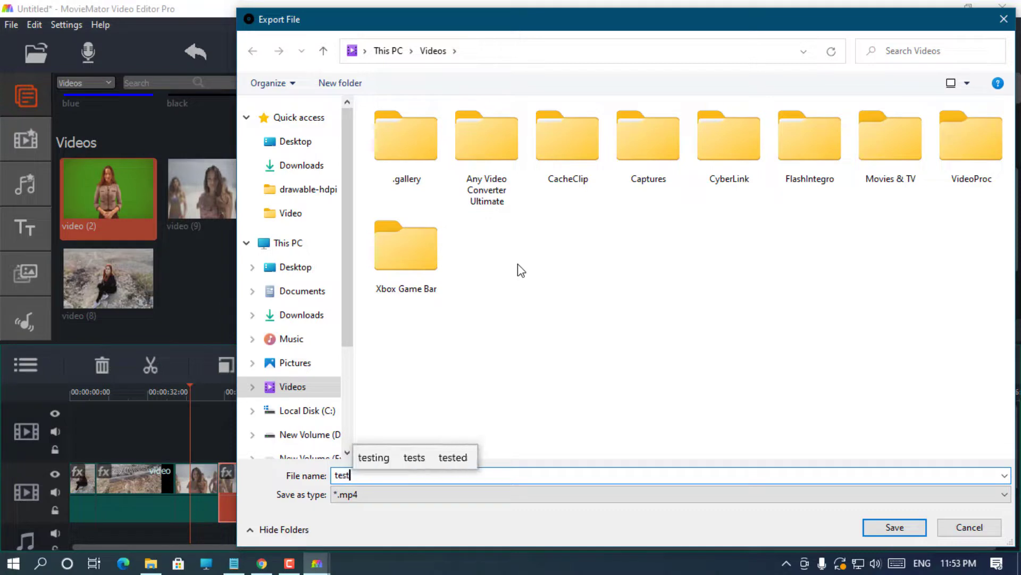
{"action": "left_click", "coordinate": [894, 526]}
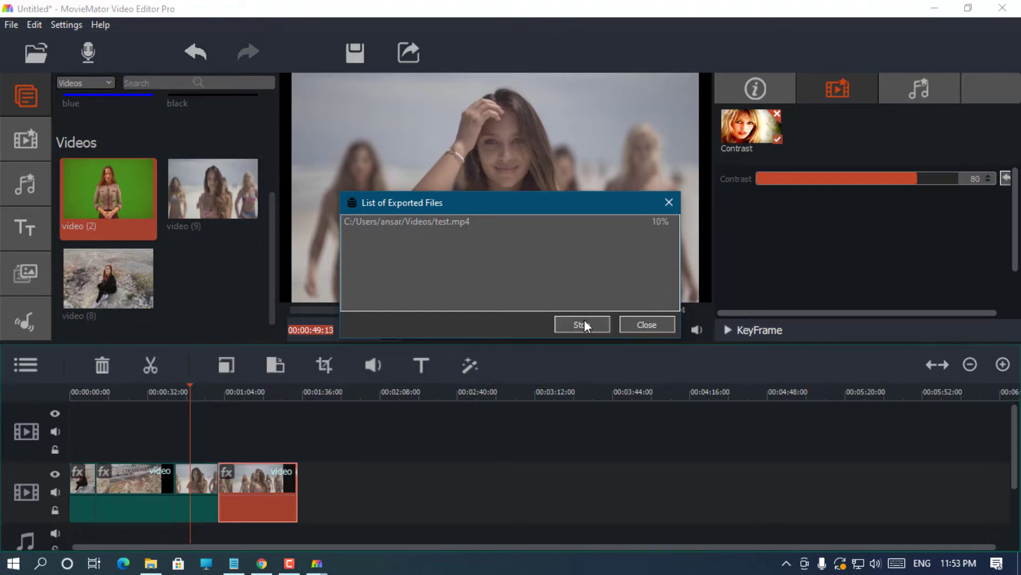
{"action": "left_click", "coordinate": [652, 325]}
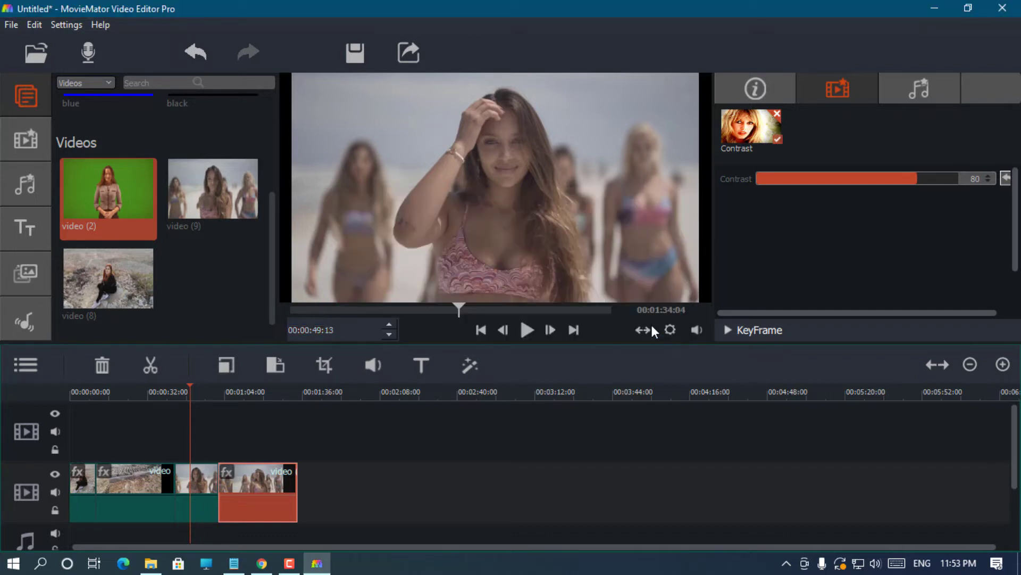